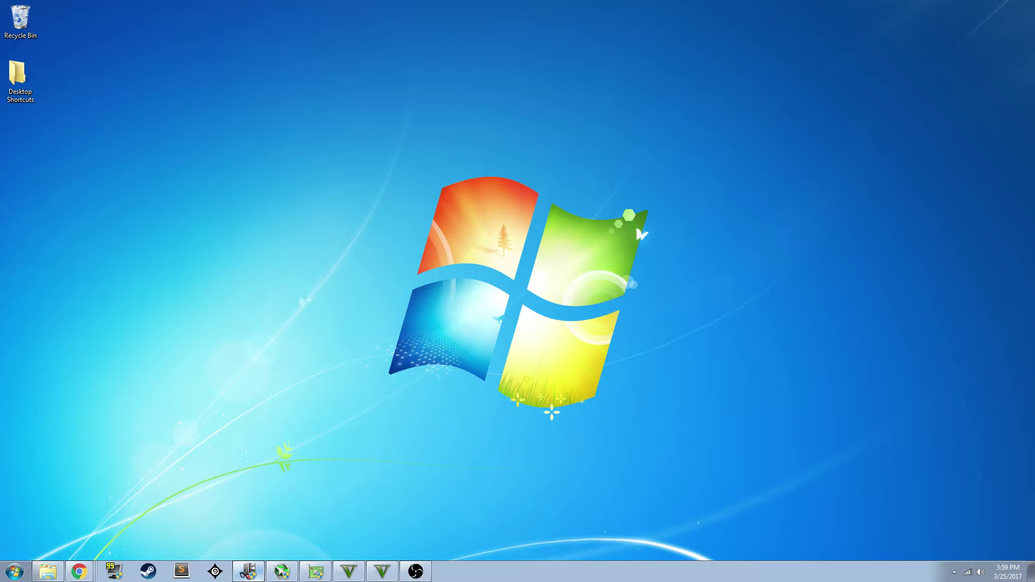
Bring the Speccy window onto the main display and review its hardware summary and CPU details.
{"action": "left_click_drag", "start_coordinate": [676, 163], "coordinate": [379, 215]}
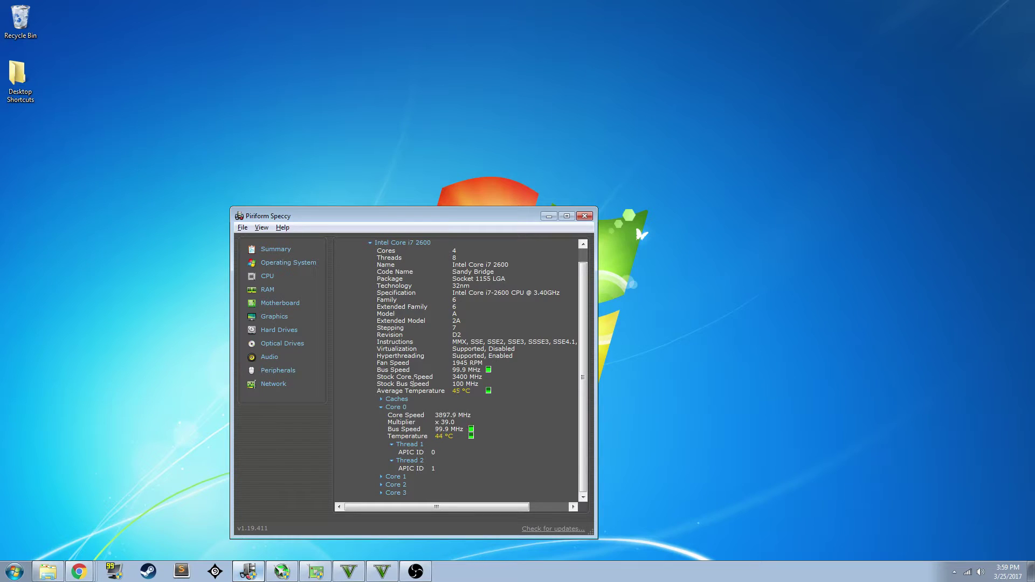
{"action": "scroll", "coordinate": [399, 411], "scroll_direction": "up", "scroll_amount": 1}
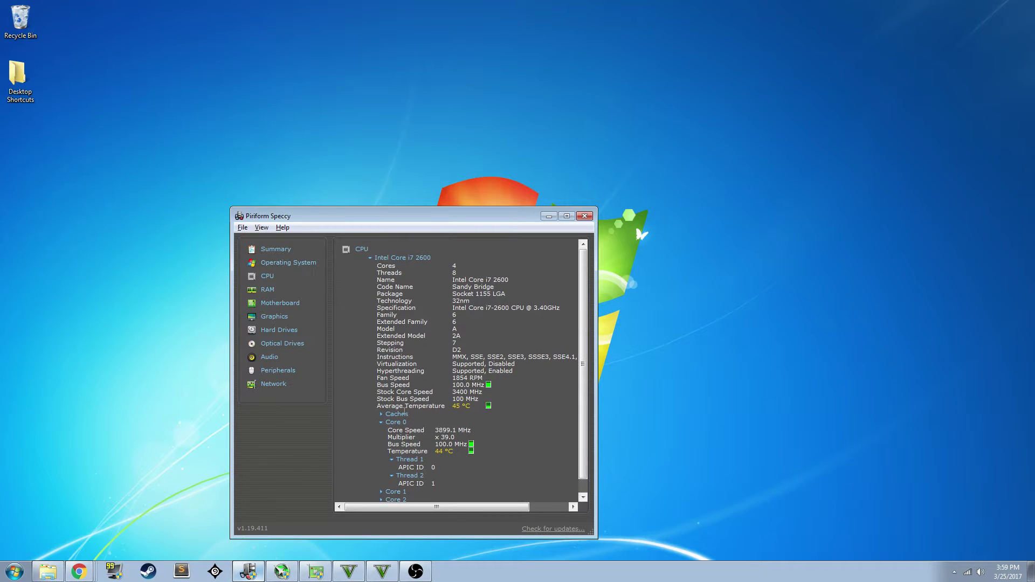
{"action": "scroll", "coordinate": [404, 412], "scroll_direction": "down", "scroll_amount": 1}
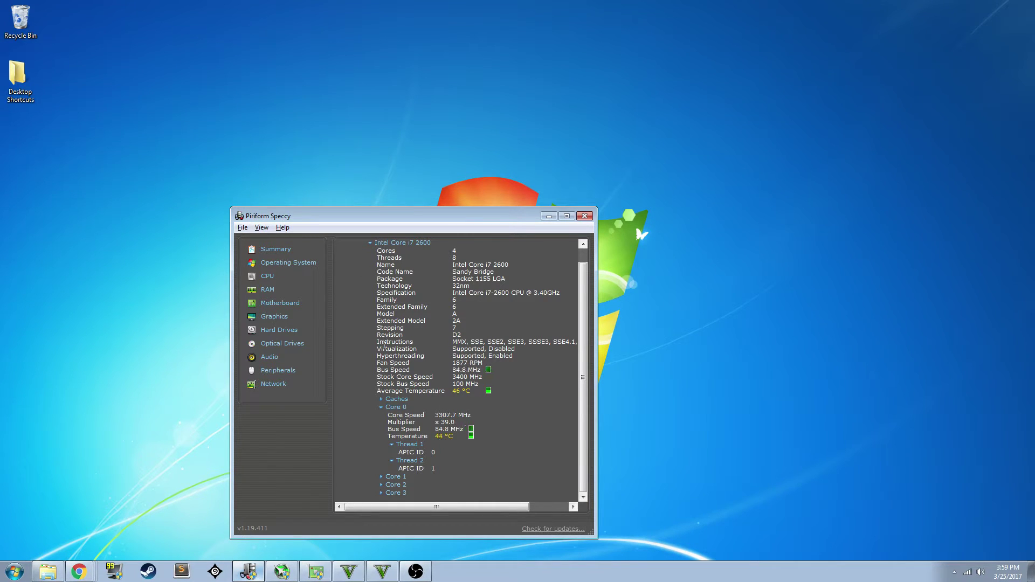
{"action": "left_click", "coordinate": [286, 250]}
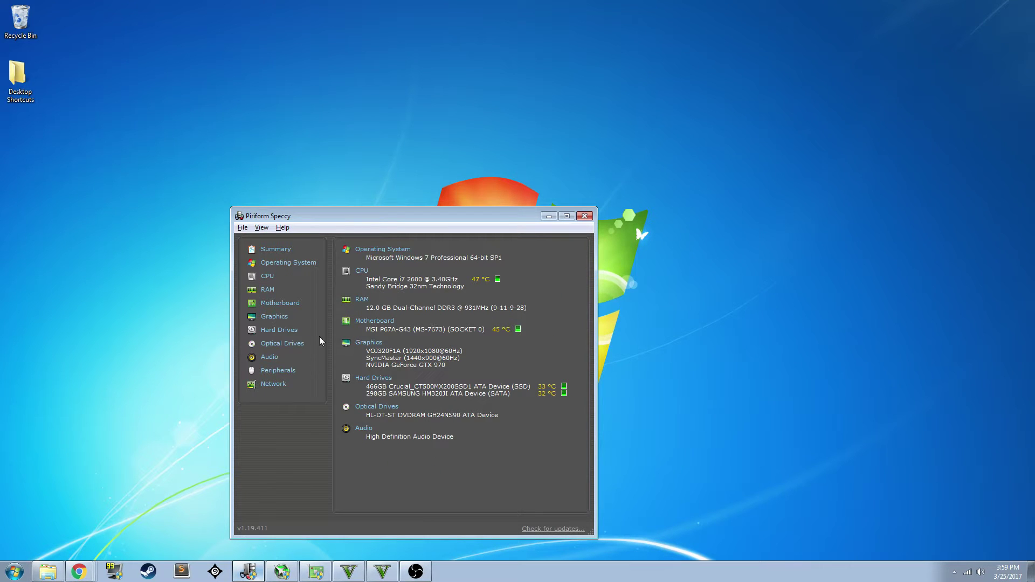
{"action": "left_click", "coordinate": [267, 276]}
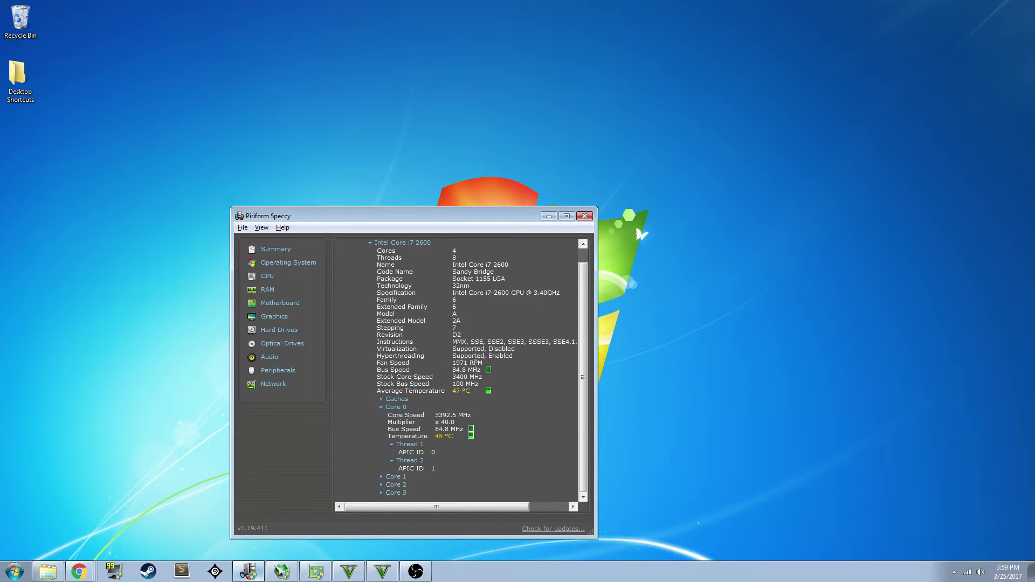
Examine the CPU's fan speed, bus speed, average temperature and Core 0 core speed in Speccy.
{"action": "left_click_drag", "start_coordinate": [484, 364], "coordinate": [454, 393]}
{"action": "scroll", "coordinate": [363, 441], "scroll_direction": "up", "scroll_amount": 1}
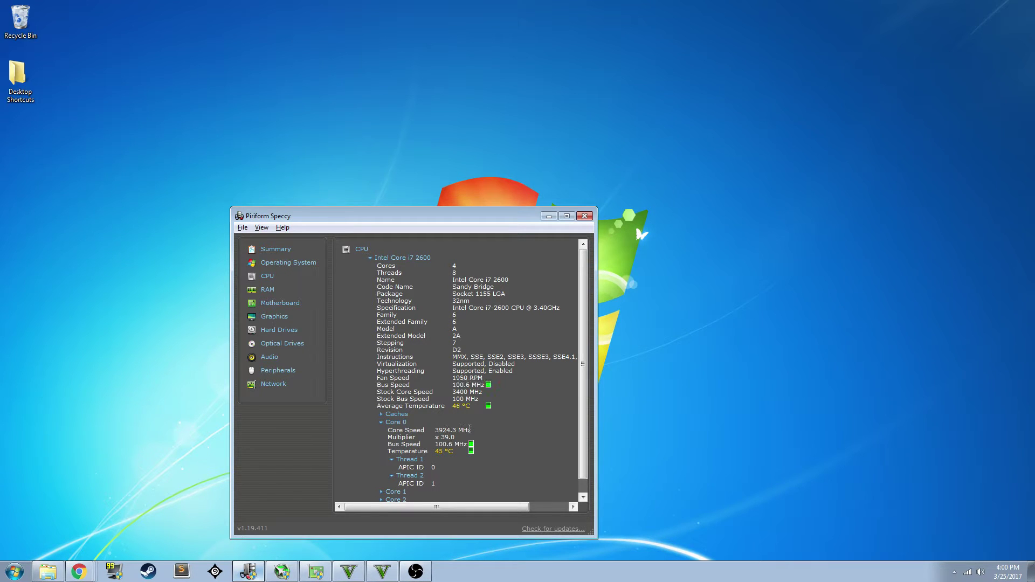
{"action": "left_click_drag", "start_coordinate": [477, 430], "coordinate": [434, 430]}
{"action": "left_click_drag", "start_coordinate": [435, 430], "coordinate": [477, 431]}
{"action": "left_click_drag", "start_coordinate": [388, 216], "coordinate": [361, 199]}
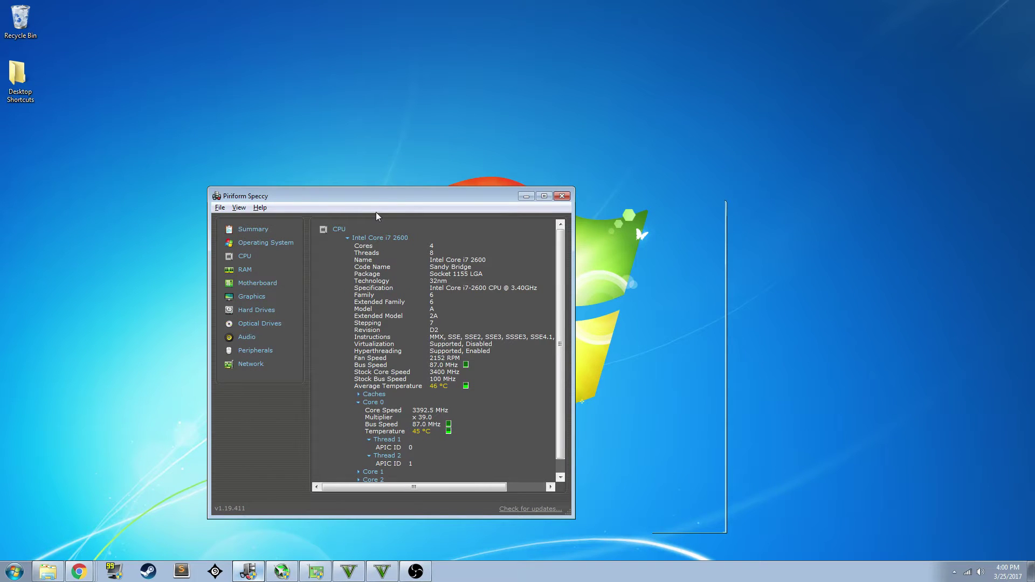
{"action": "left_click_drag", "start_coordinate": [437, 197], "coordinate": [599, 219]}
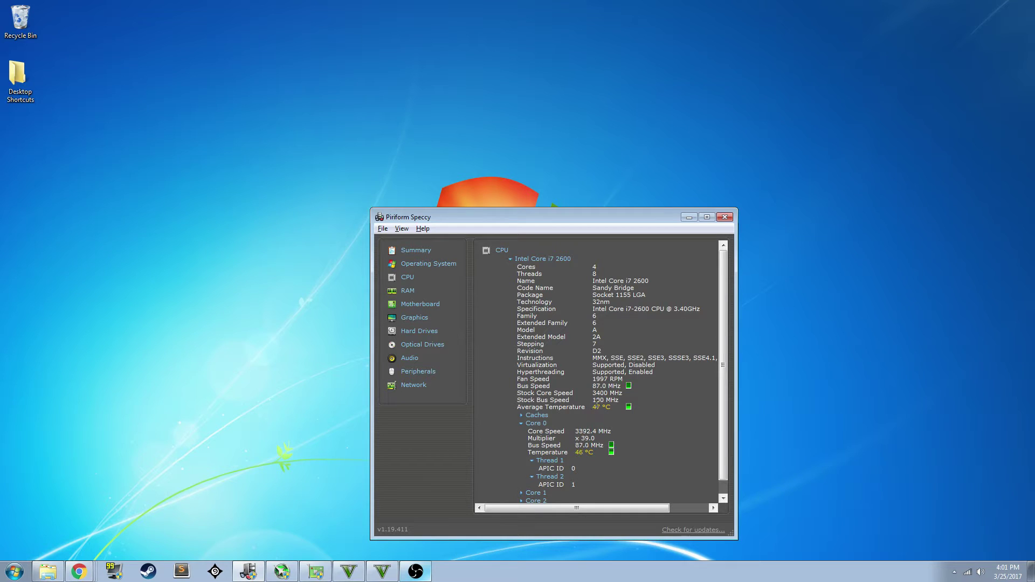
Check the CPU fan speed and average temperature again, and move the Speccy window off to the other display.
{"action": "left_click_drag", "start_coordinate": [623, 378], "coordinate": [592, 384]}
{"action": "left_click", "coordinate": [619, 401]}
{"action": "left_click_drag", "start_coordinate": [624, 379], "coordinate": [593, 379]}
{"action": "left_click", "coordinate": [637, 390]}
{"action": "left_click_drag", "start_coordinate": [614, 409], "coordinate": [596, 411]}
{"action": "left_click", "coordinate": [589, 413]}
{"action": "left_click_drag", "start_coordinate": [541, 217], "coordinate": [1034, 210]}
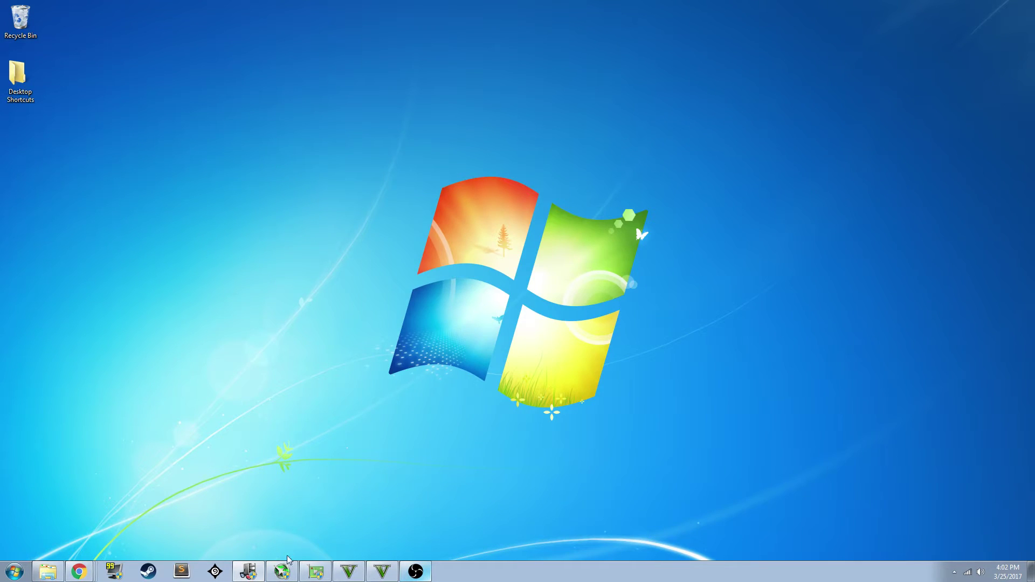
Bring the GPU-Z sensor window and MSI Afterburner onto the main display and place them side by side.
{"action": "left_click", "coordinate": [315, 571]}
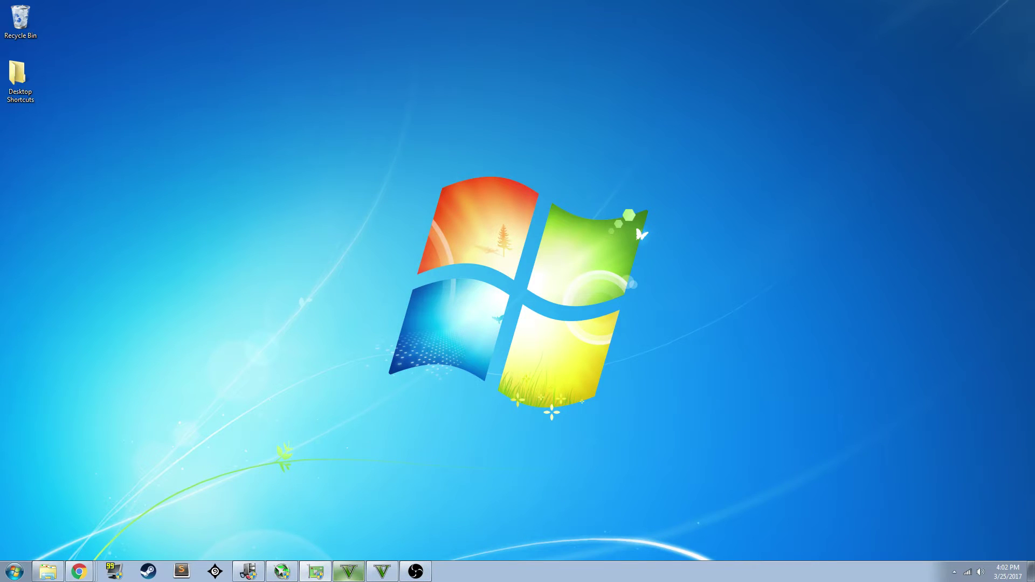
{"action": "left_click_drag", "start_coordinate": [569, 138], "coordinate": [221, 192]}
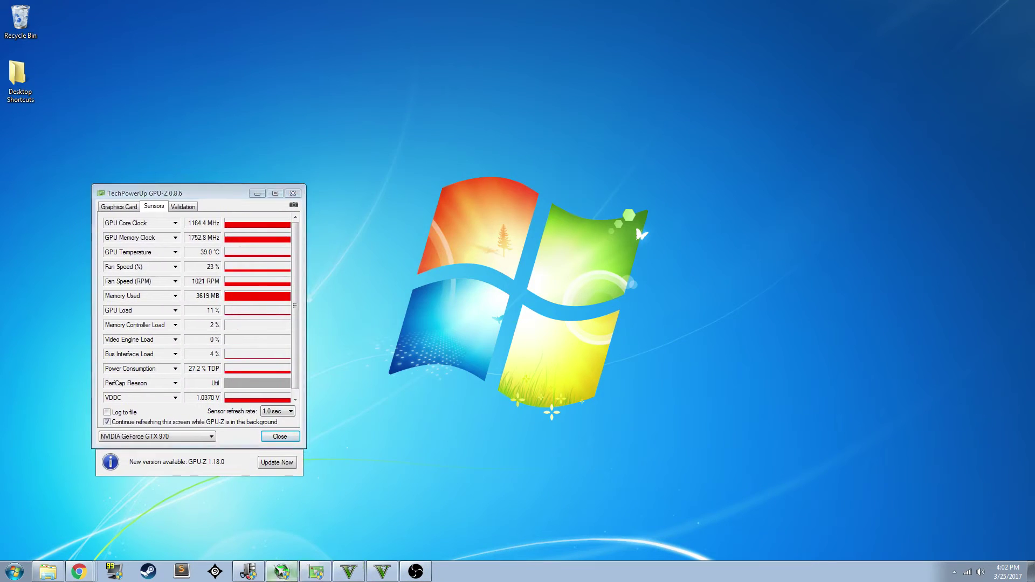
{"action": "left_click_drag", "start_coordinate": [832, 283], "coordinate": [530, 201]}
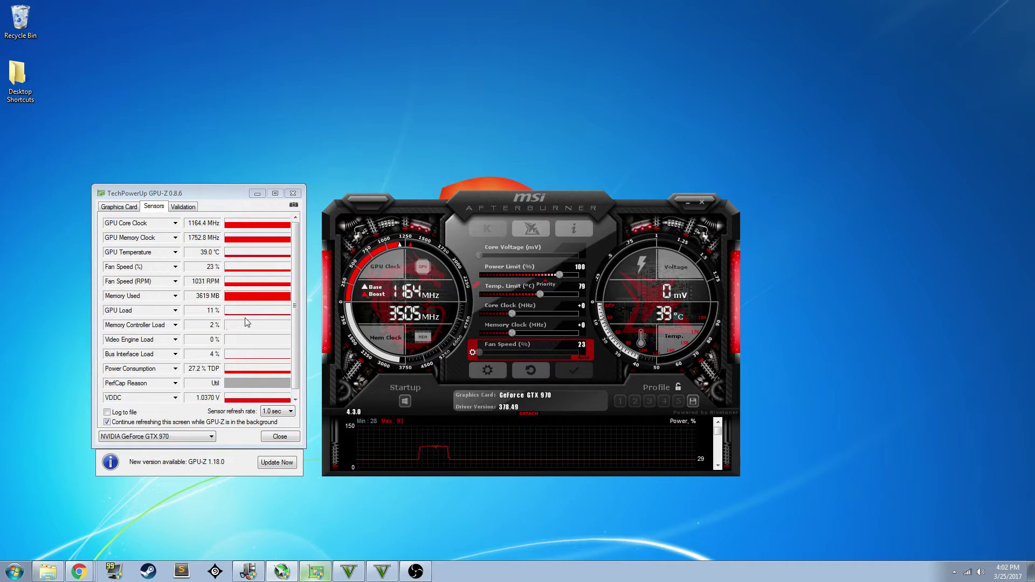
Turn off user-defined automatic fan control in MSI Afterburner, check the Fan properties and close them without changes.
{"action": "left_click", "coordinate": [476, 355]}
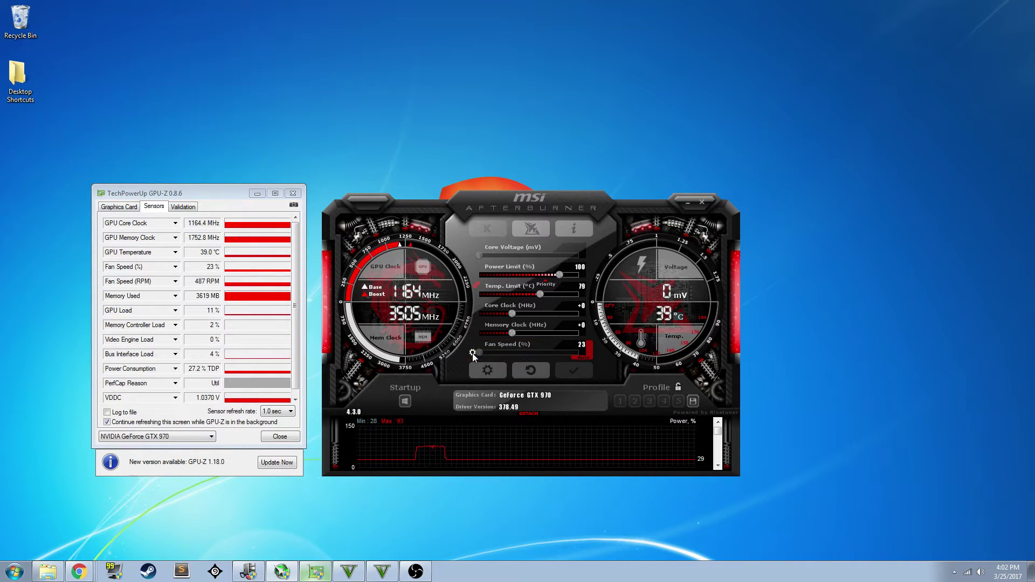
{"action": "left_click", "coordinate": [476, 371]}
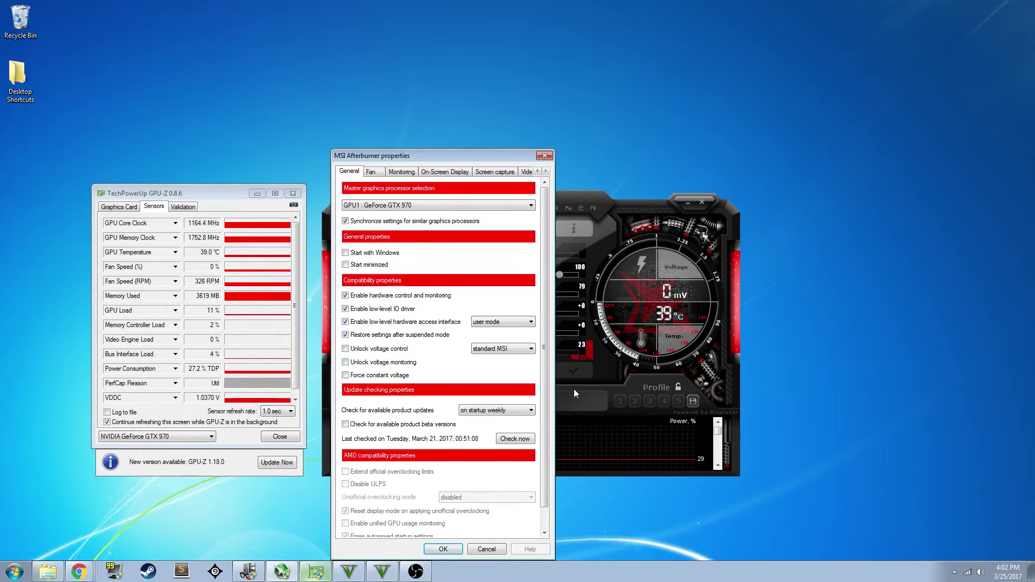
{"action": "left_click", "coordinate": [371, 172]}
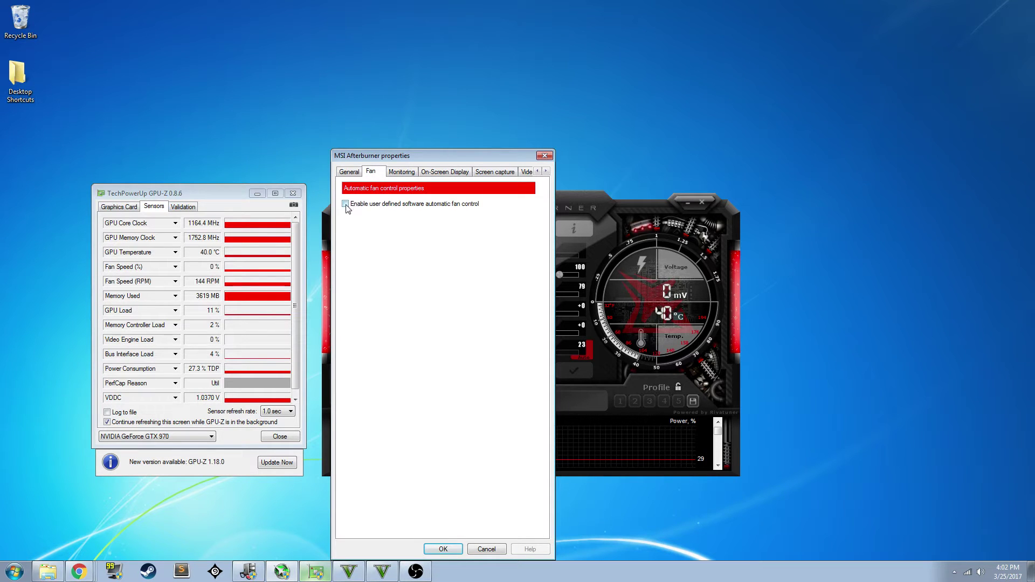
{"action": "left_click", "coordinate": [492, 549]}
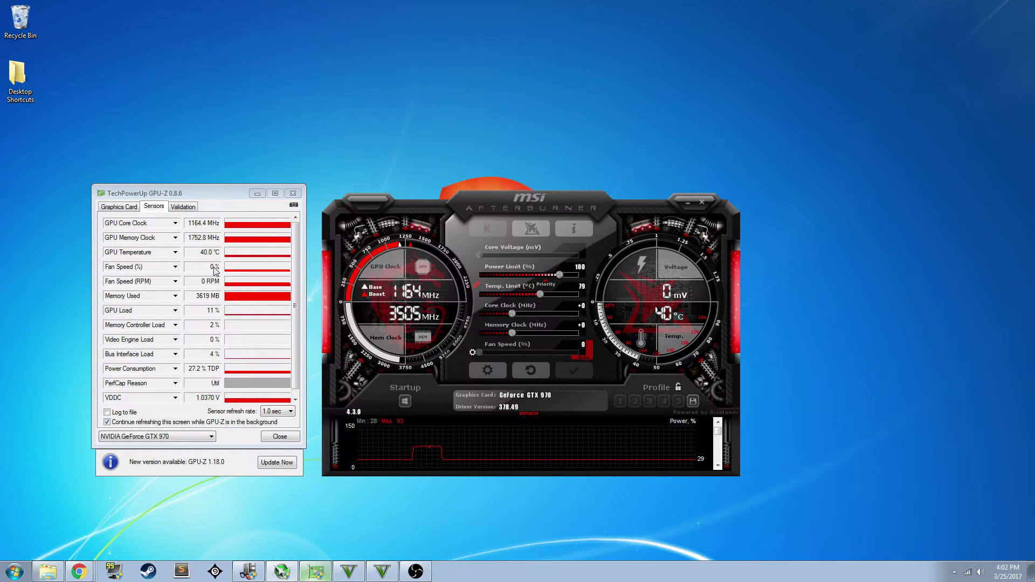
Enable user-defined automatic fan control again, review the custom fan speed curve in the Fan properties and accept them.
{"action": "left_click", "coordinate": [473, 353]}
{"action": "left_click", "coordinate": [485, 371]}
{"action": "left_click", "coordinate": [379, 174]}
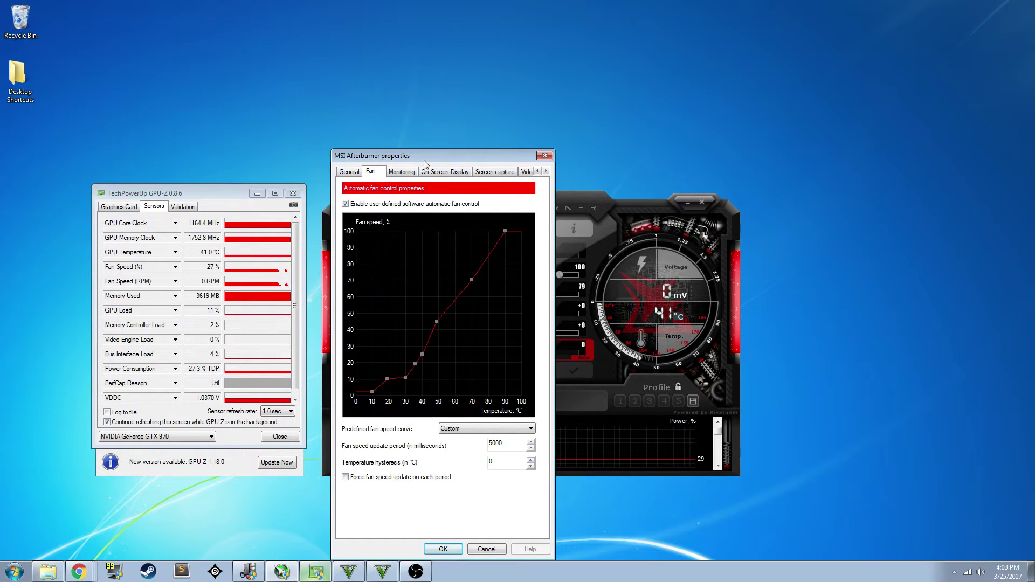
{"action": "left_click_drag", "start_coordinate": [426, 164], "coordinate": [451, 76]}
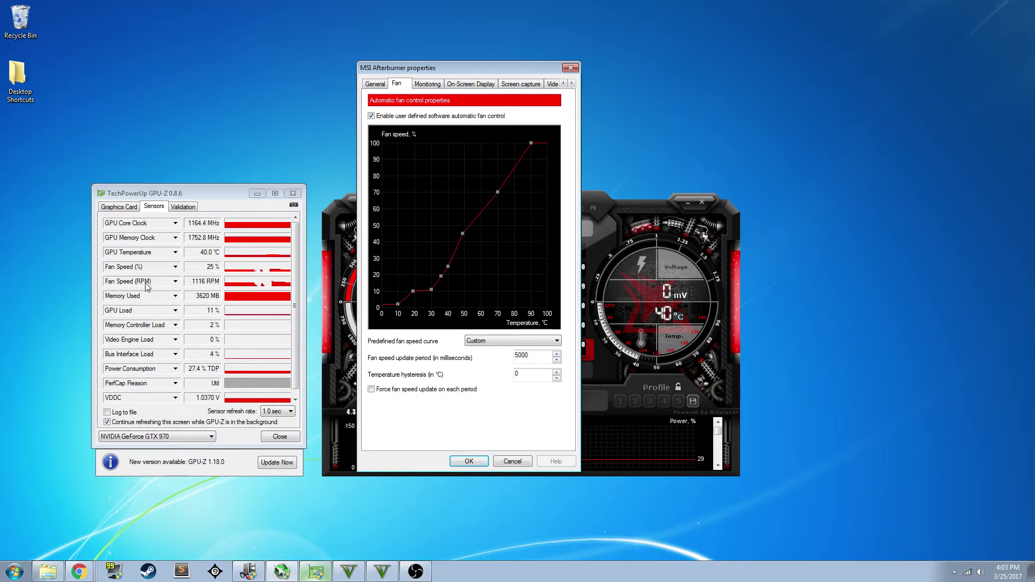
{"action": "left_click", "coordinate": [457, 463]}
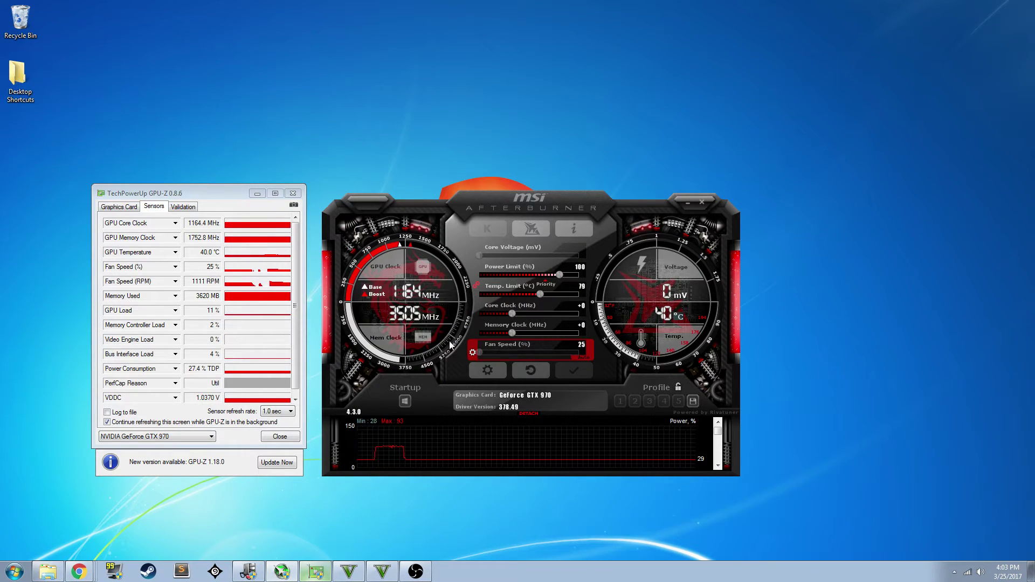
Move the GPU-Z and MSI Afterburner windows off to the other display to clear the main desktop.
{"action": "left_click_drag", "start_coordinate": [475, 200], "coordinate": [488, 219]}
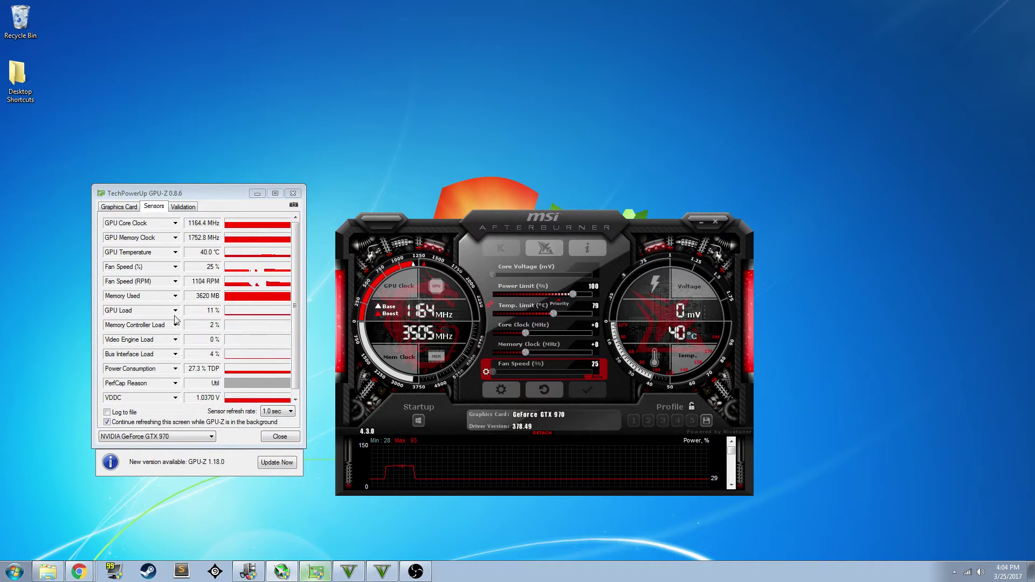
{"action": "left_click_drag", "start_coordinate": [205, 194], "coordinate": [1034, 200]}
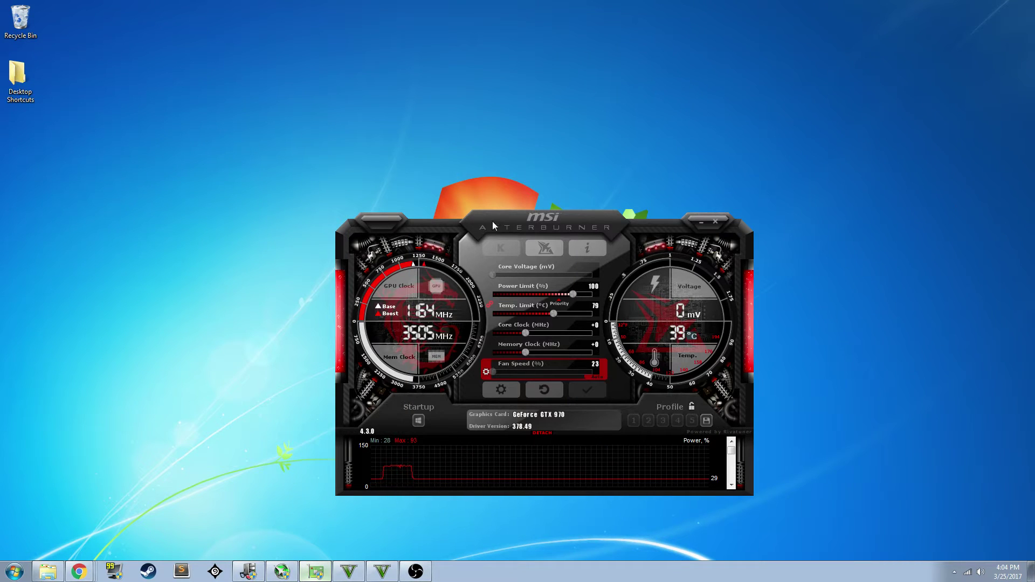
{"action": "left_click_drag", "start_coordinate": [493, 221], "coordinate": [1034, 223]}
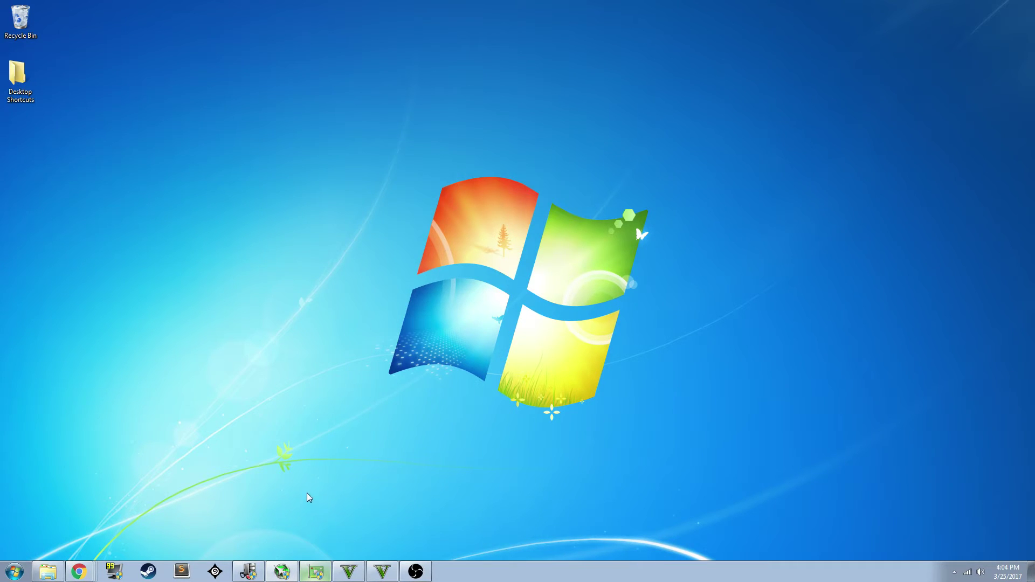
Switch to Grand Theft Auto V and continue past the idle-kick alert to return to GTA Online.
{"action": "left_click", "coordinate": [382, 572]}
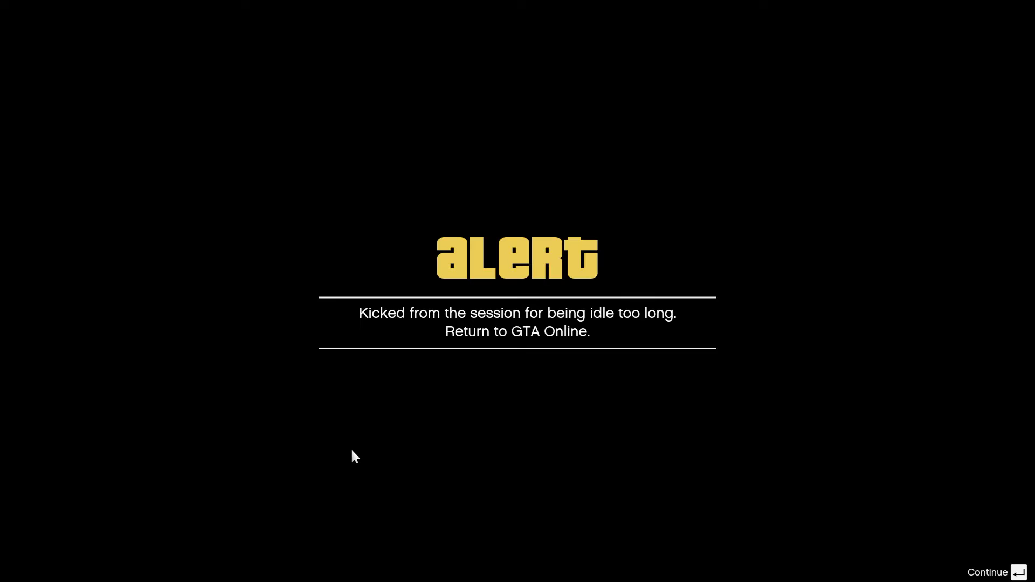
{"action": "left_click", "coordinate": [1018, 564]}
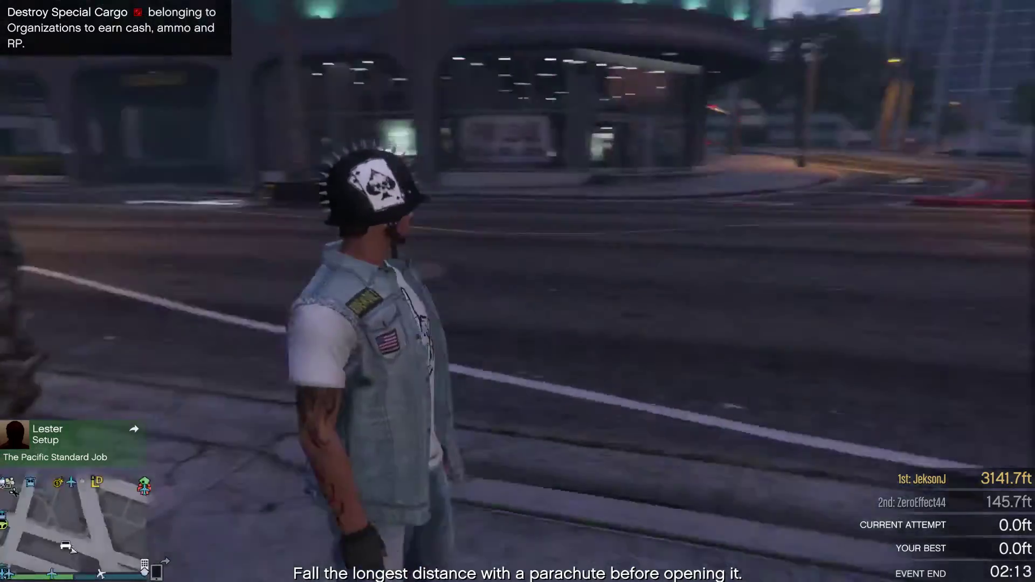
{"action": "key", "text": "w"}
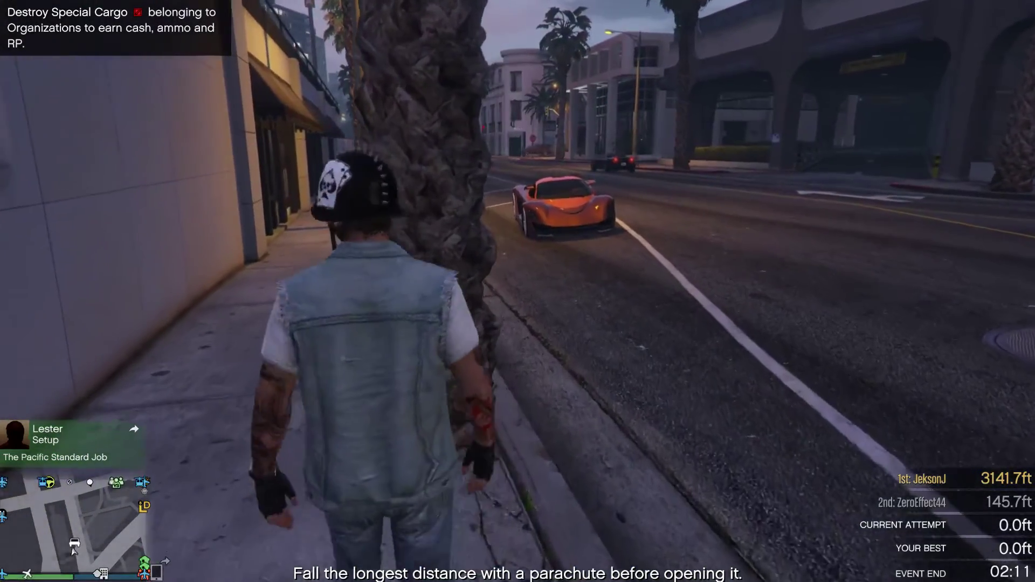
{"action": "key", "text": "w"}
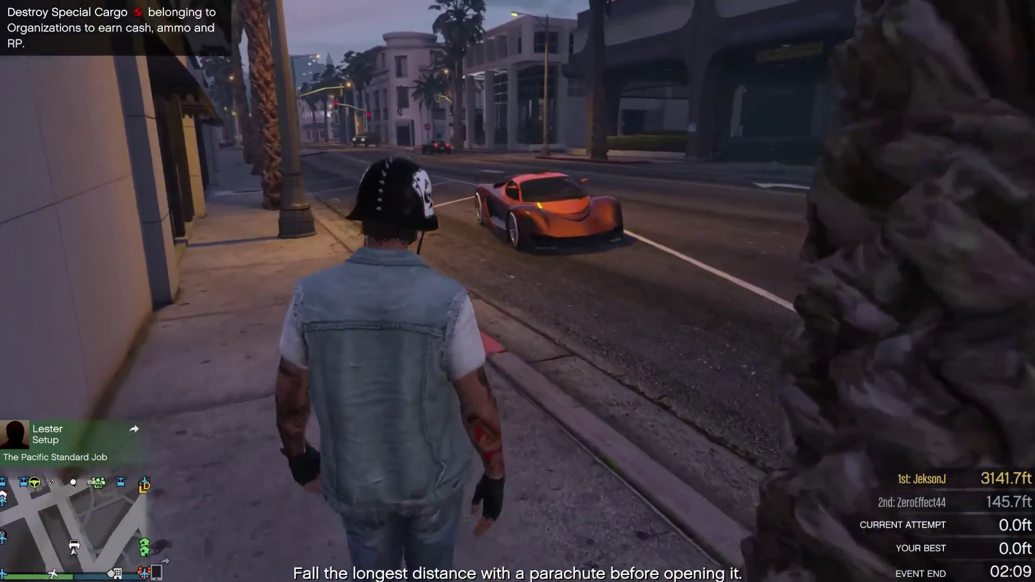
{"action": "key", "text": "w"}
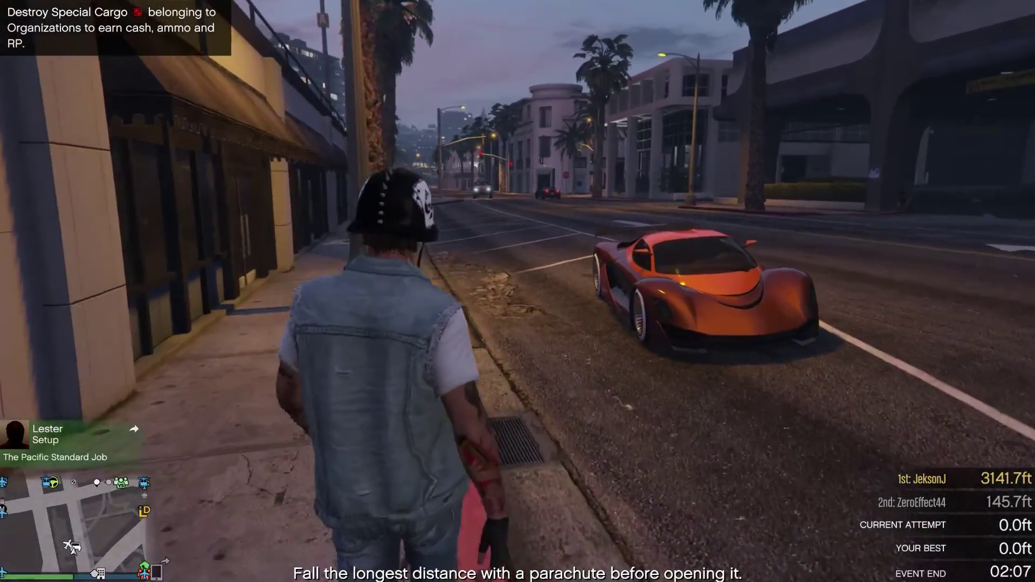
{"action": "key", "text": "w"}
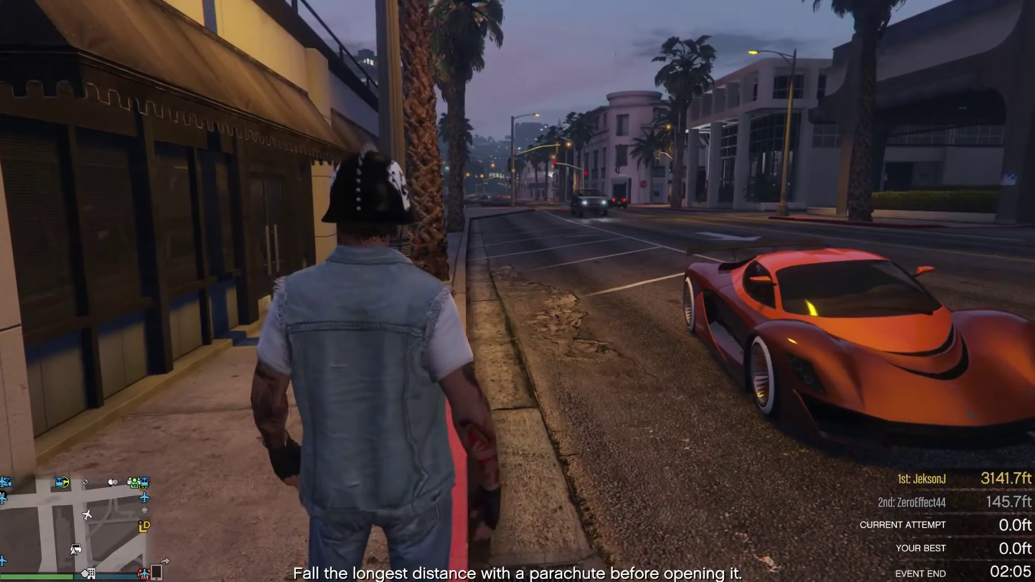
{"action": "key", "text": "w"}
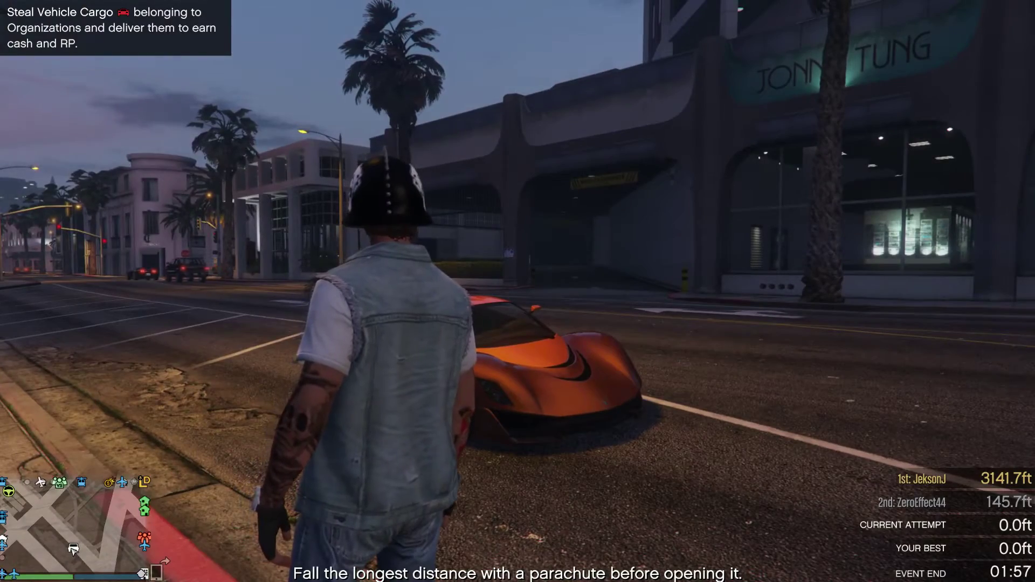
{"action": "key", "text": "w"}
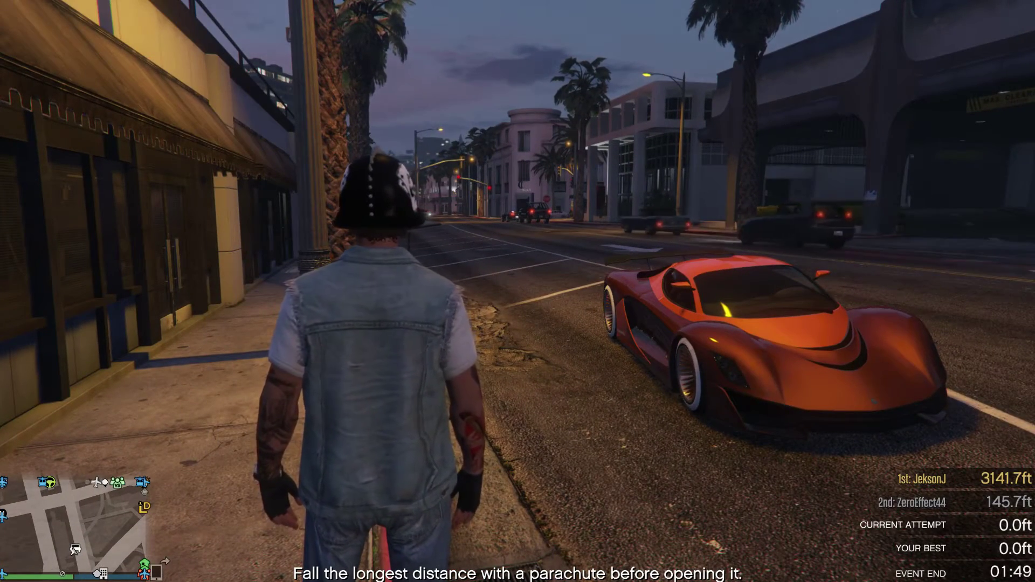
{"action": "key", "text": "w"}
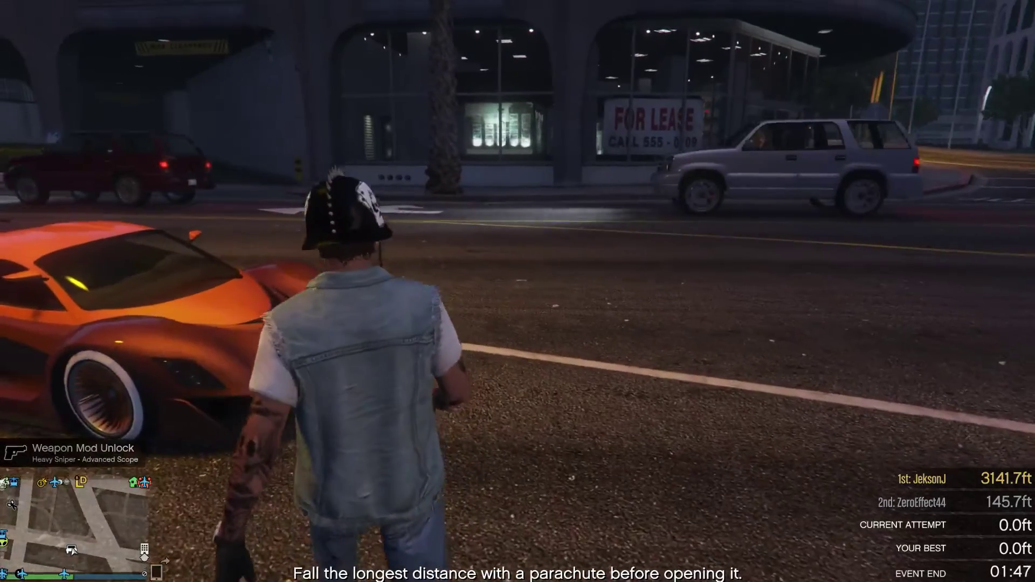
{"action": "key", "text": "w"}
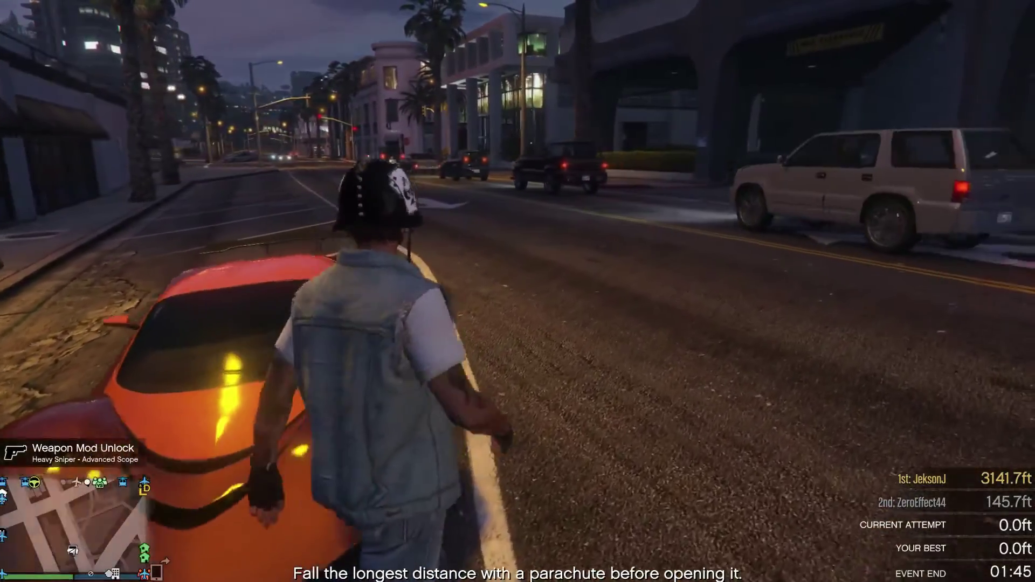
{"action": "key", "text": "z"}
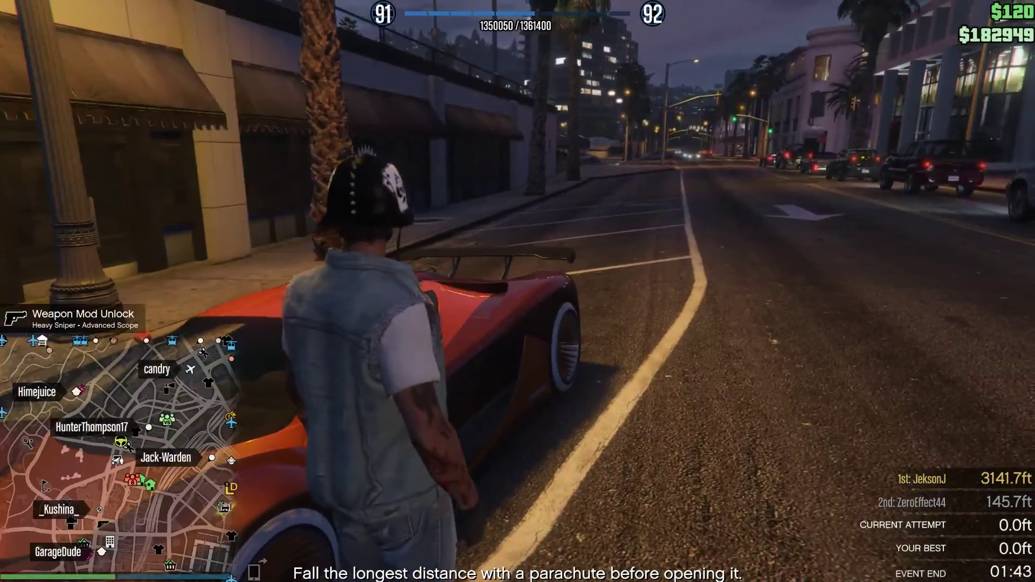
{"action": "key", "text": "w"}
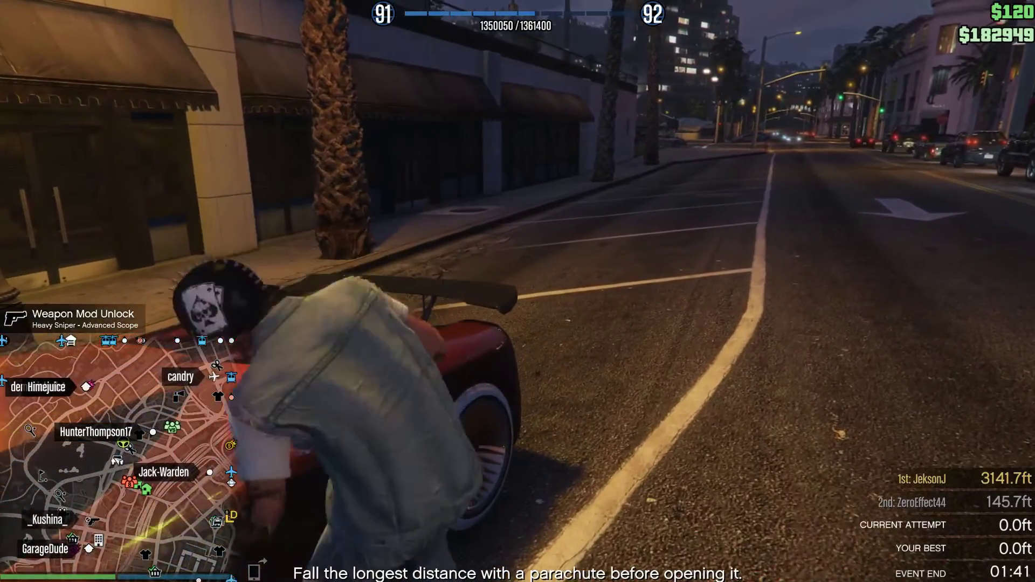
{"action": "key", "text": "f"}
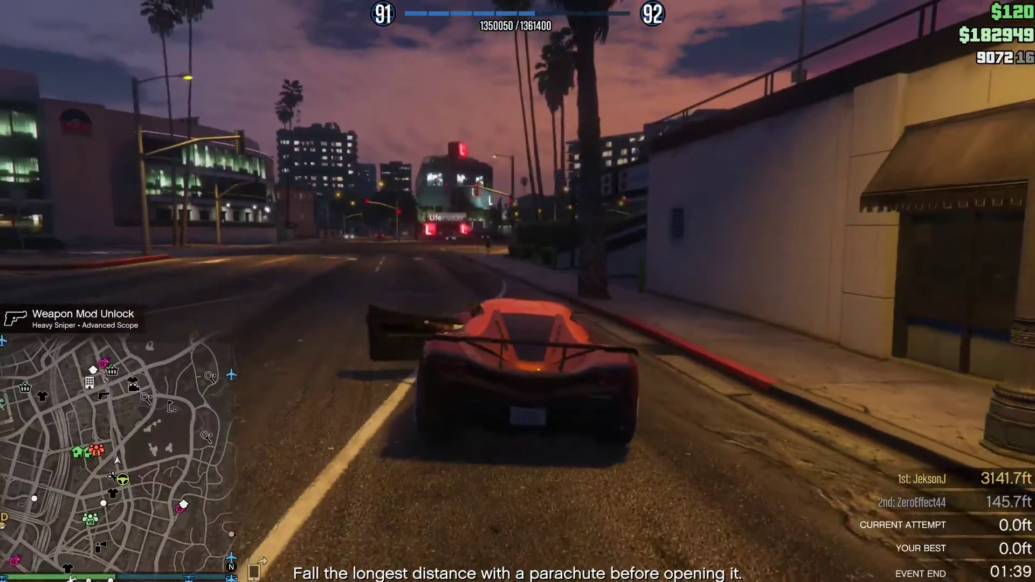
{"action": "key", "text": "w"}
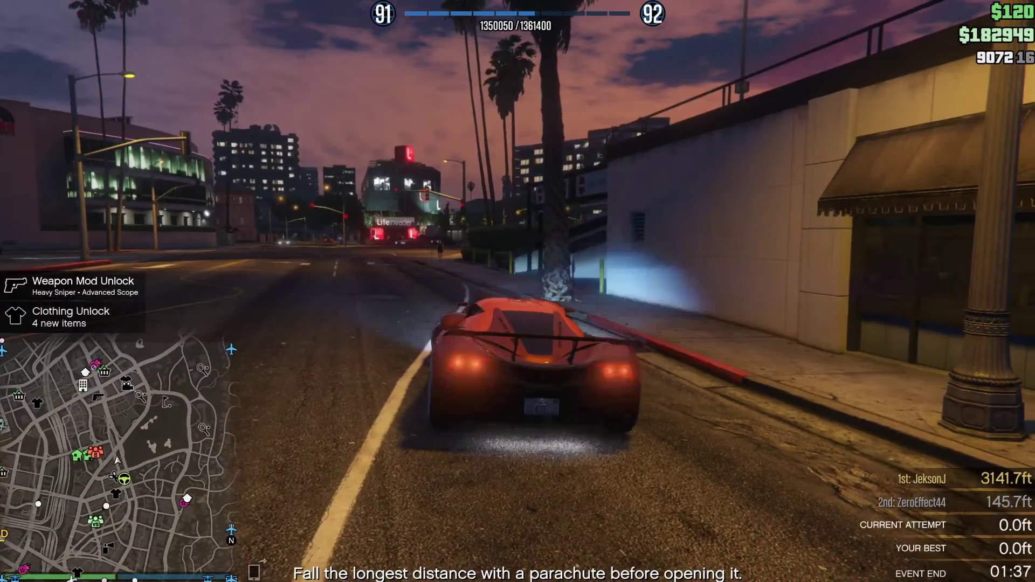
{"action": "key", "text": "w"}
{"action": "key", "text": "a"}
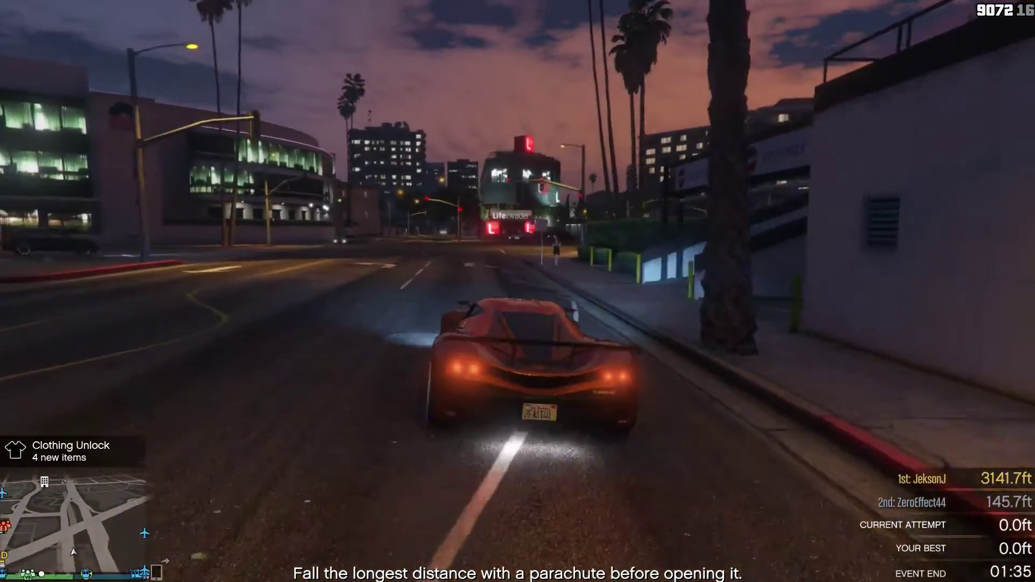
{"action": "key", "text": "a"}
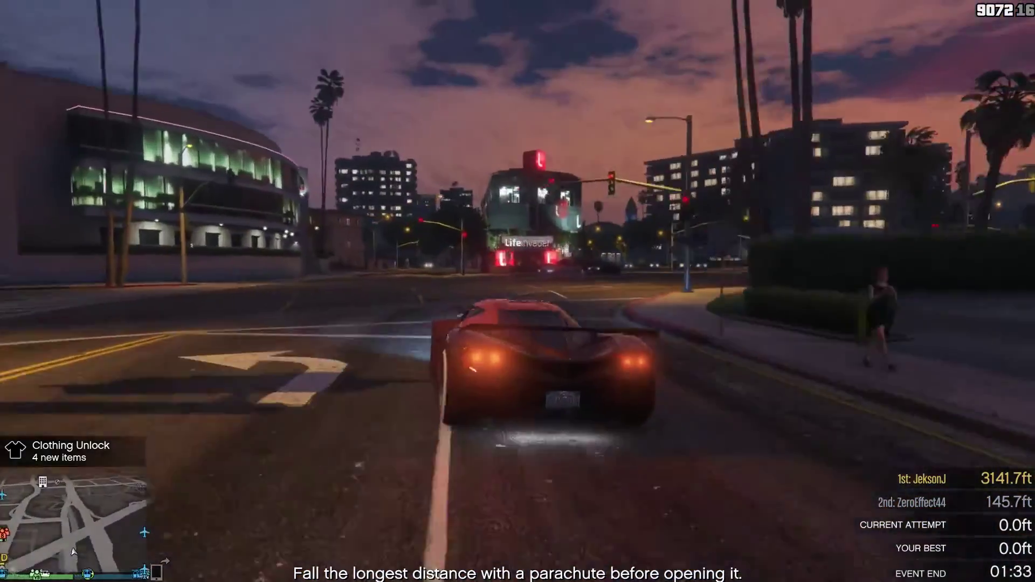
{"action": "key", "text": "w"}
{"action": "key", "text": "a"}
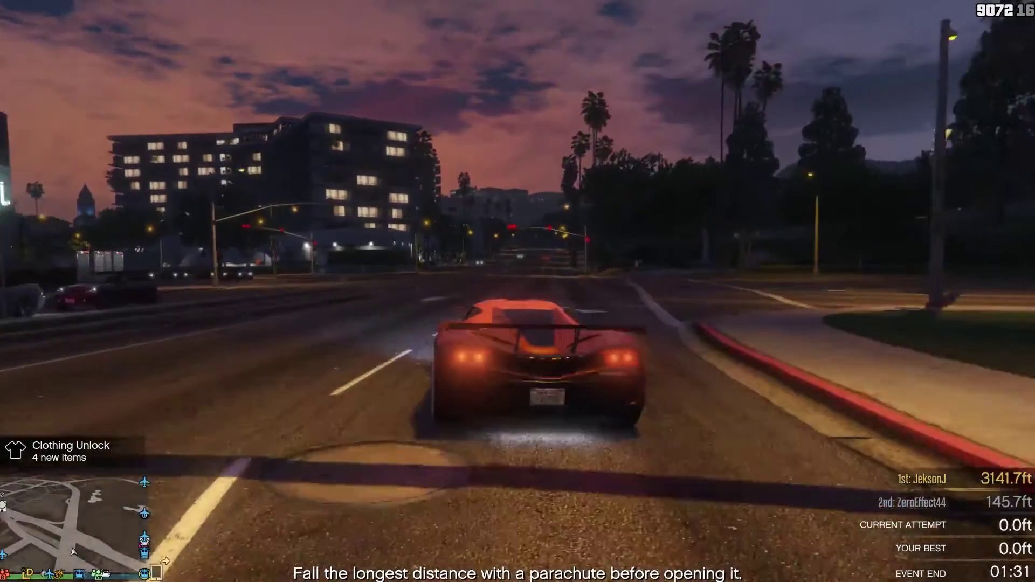
{"action": "key", "text": "w"}
{"action": "key", "text": "d"}
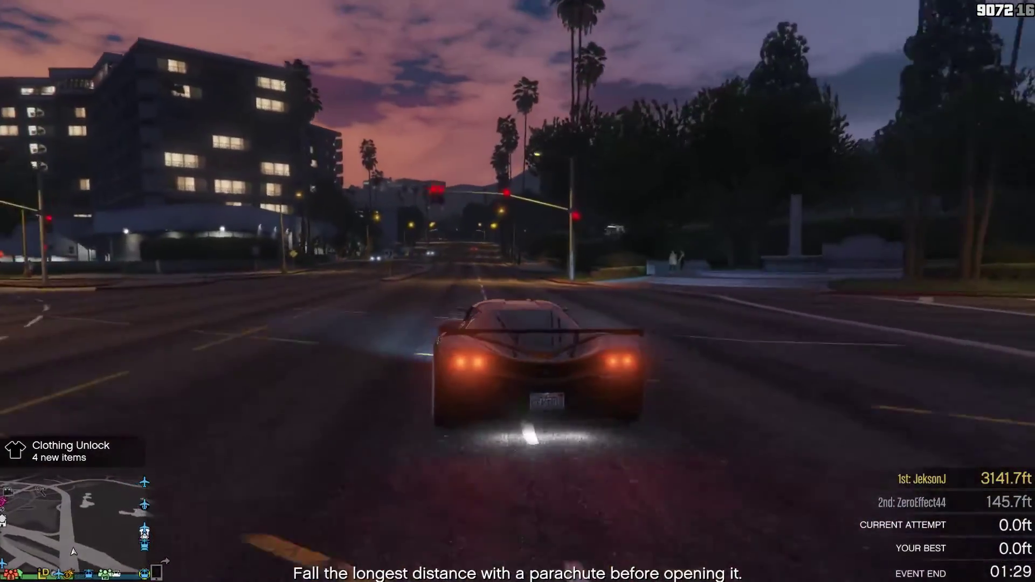
{"action": "key", "text": "w"}
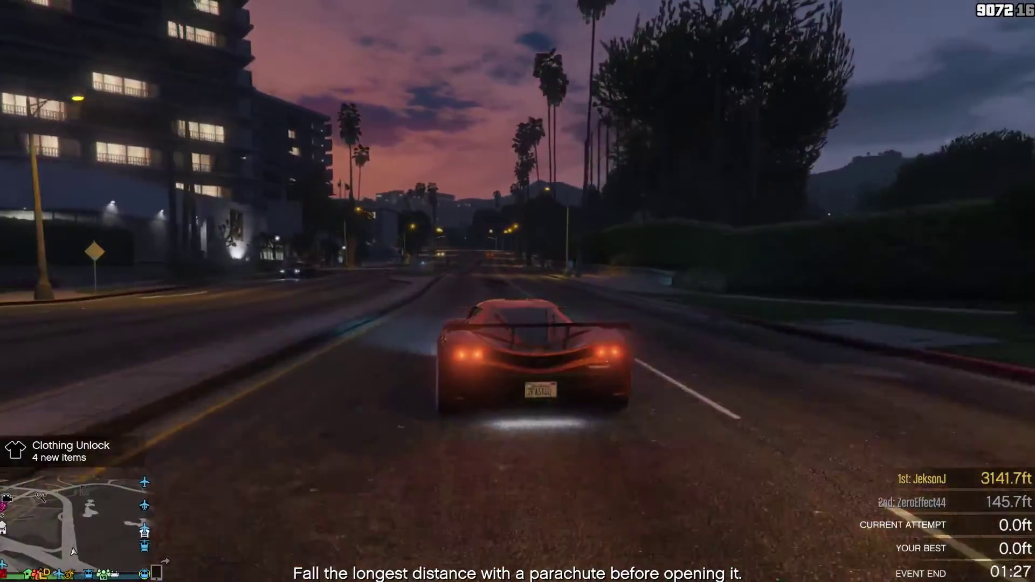
{"action": "key", "text": "w"}
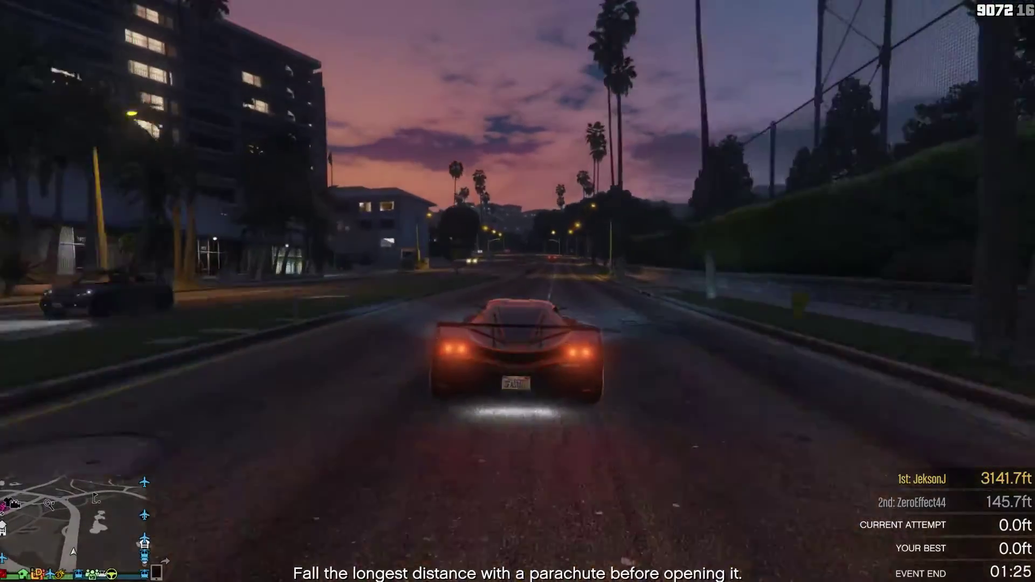
{"action": "key", "text": "w"}
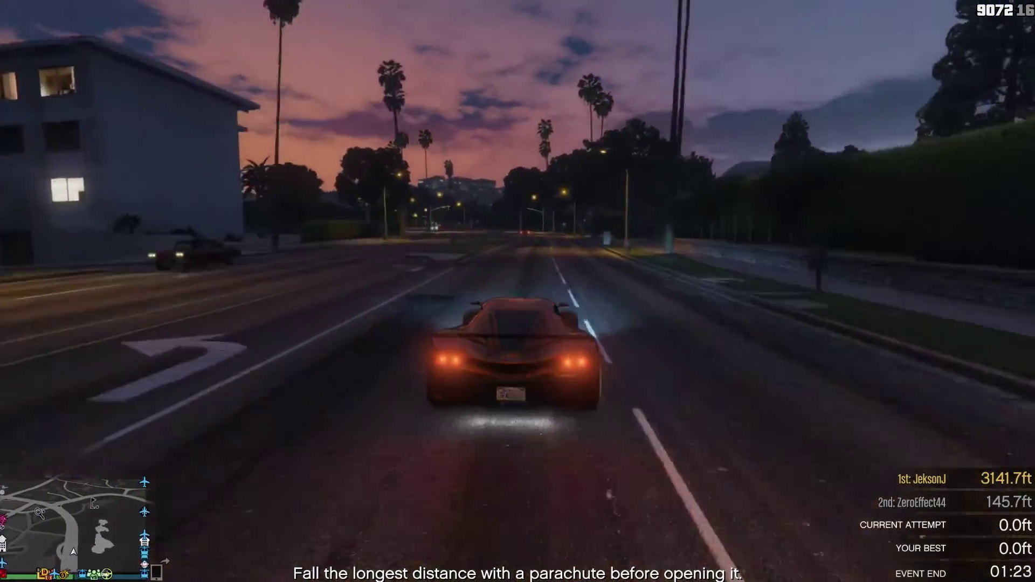
{"action": "key", "text": "w"}
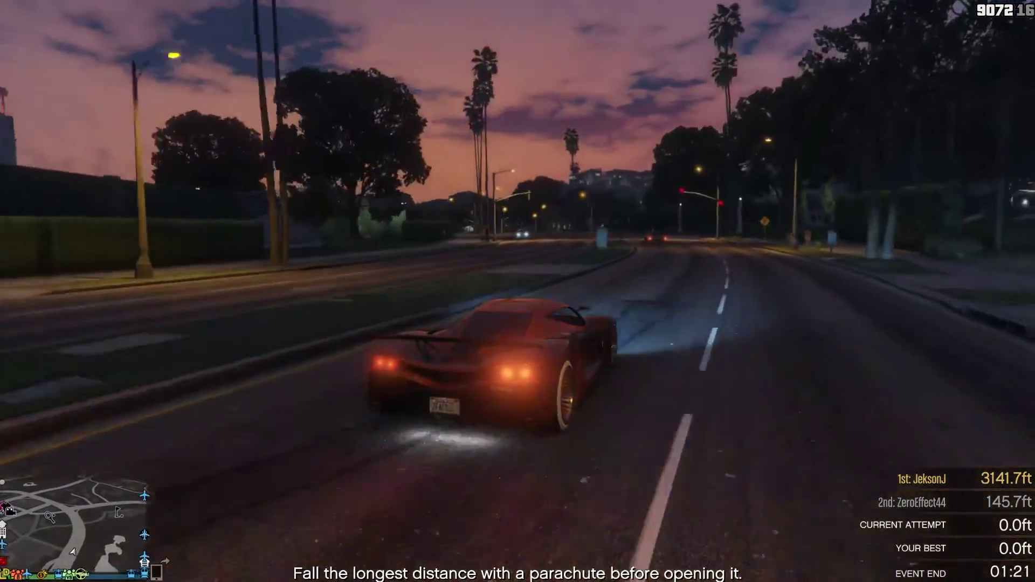
{"action": "key", "text": "w"}
{"action": "key", "text": "w"}
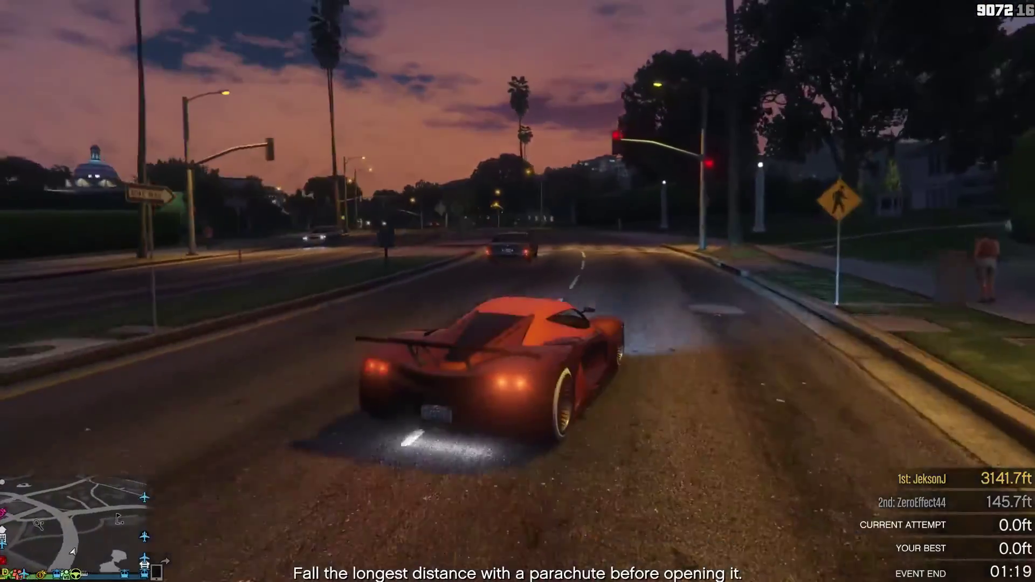
{"action": "key", "text": "a"}
{"action": "key", "text": "w"}
{"action": "key", "text": "a"}
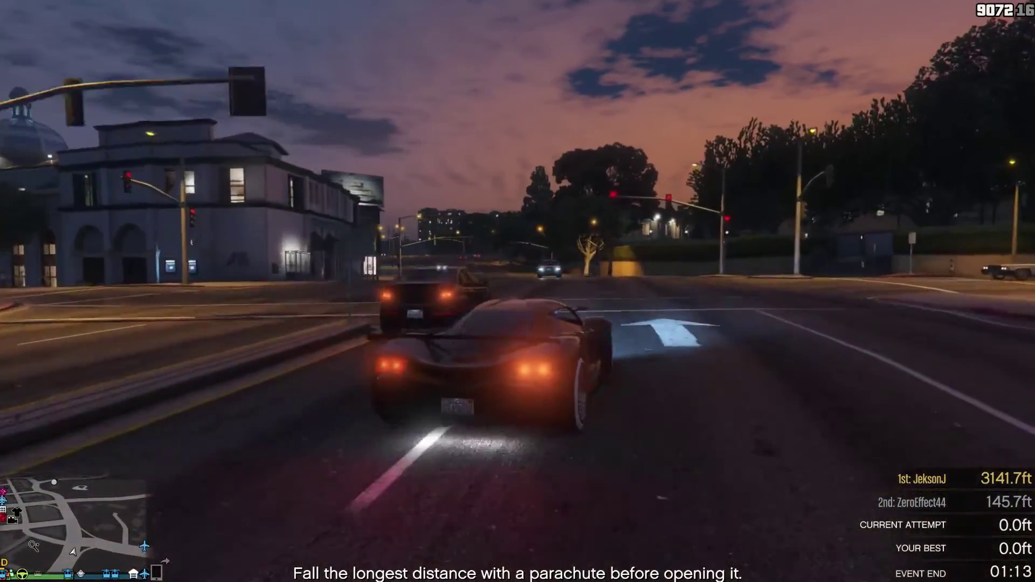
{"action": "key", "text": "w"}
{"action": "key", "text": "d"}
{"action": "key", "text": "w"}
{"action": "key", "text": "a"}
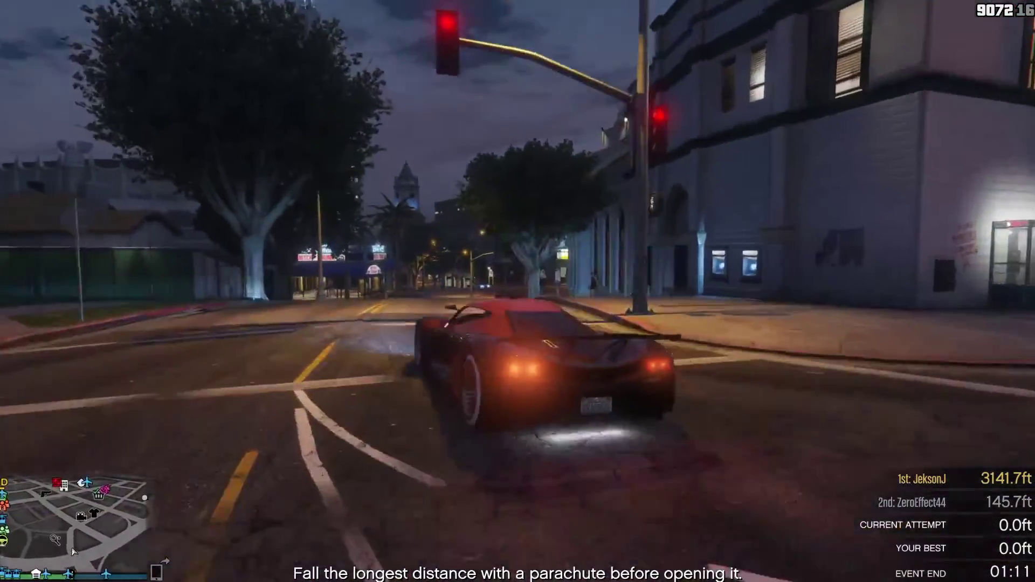
{"action": "key", "text": "w"}
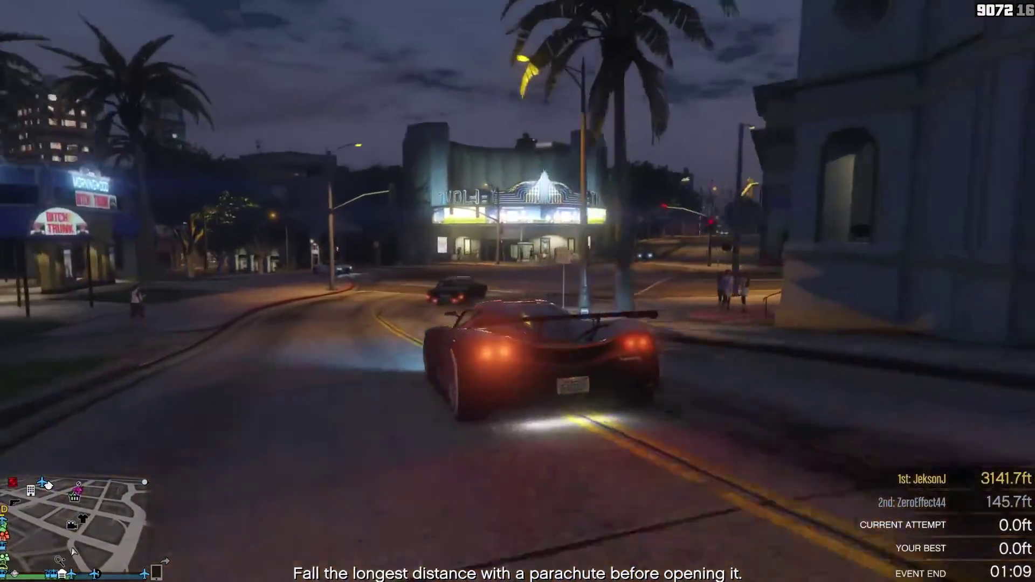
{"action": "key", "text": "d"}
{"action": "key", "text": "w"}
{"action": "key", "text": "a"}
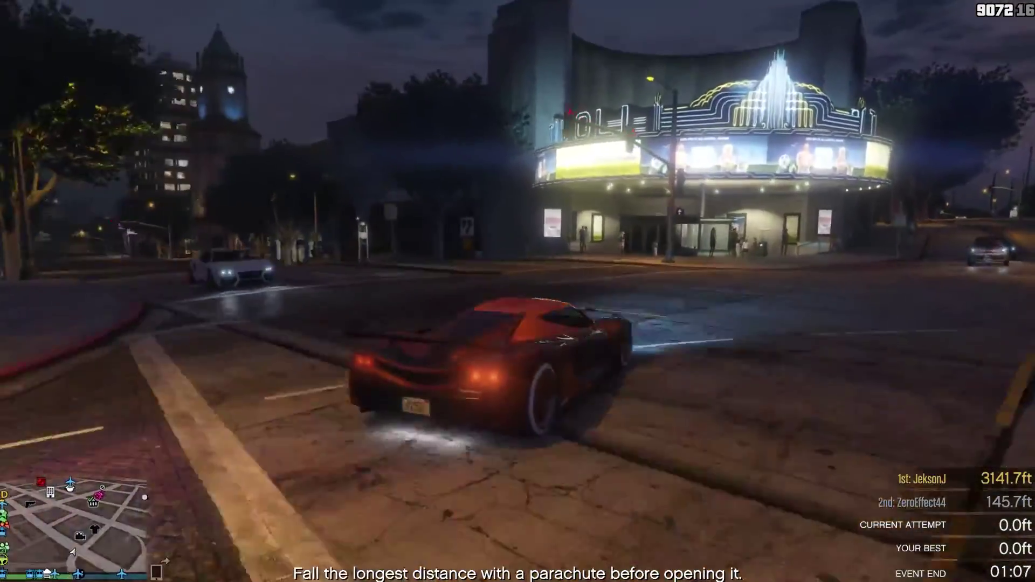
{"action": "key", "text": "w"}
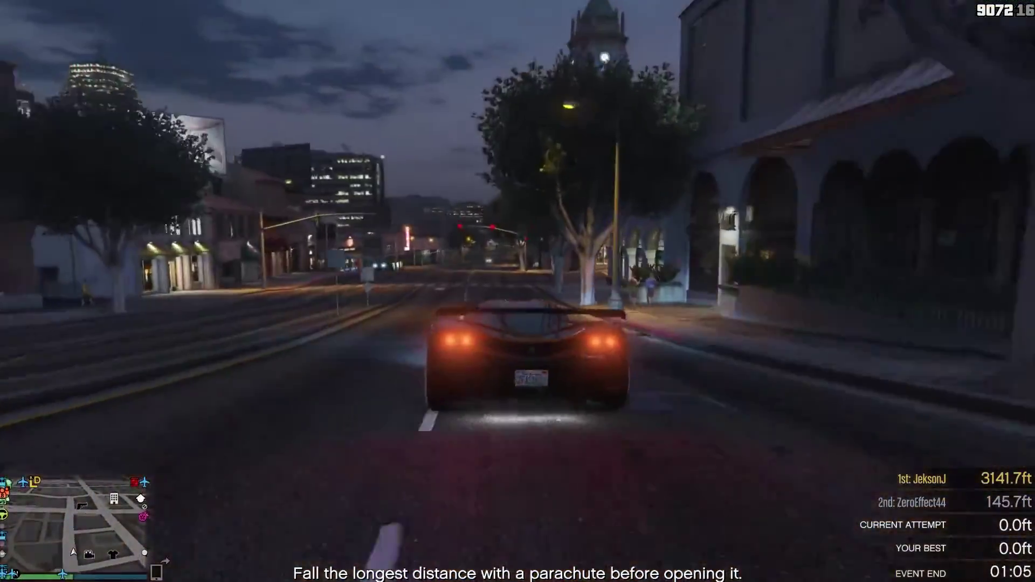
{"action": "key", "text": "w"}
{"action": "key", "text": "d"}
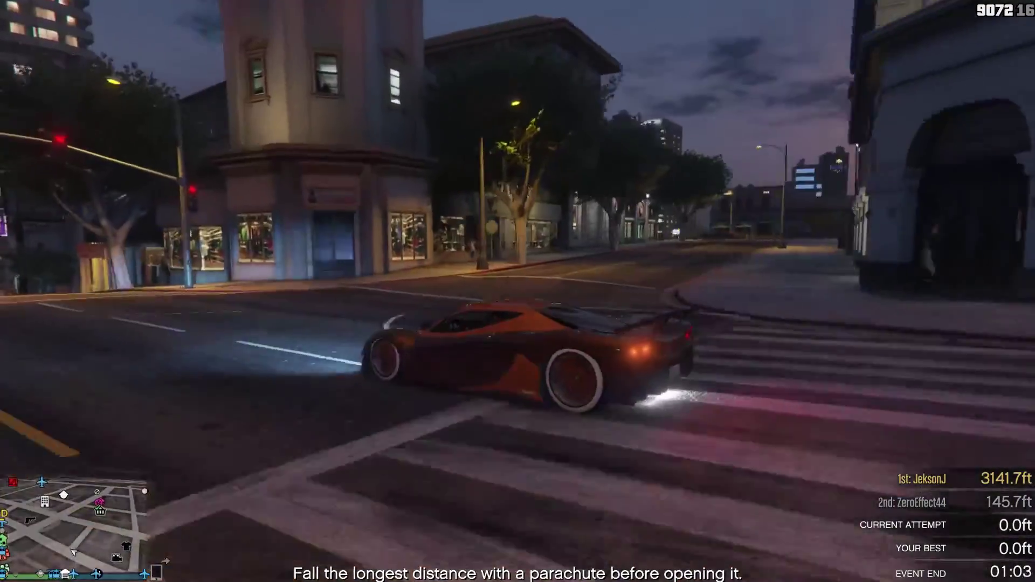
{"action": "key", "text": "w"}
{"action": "key", "text": "d"}
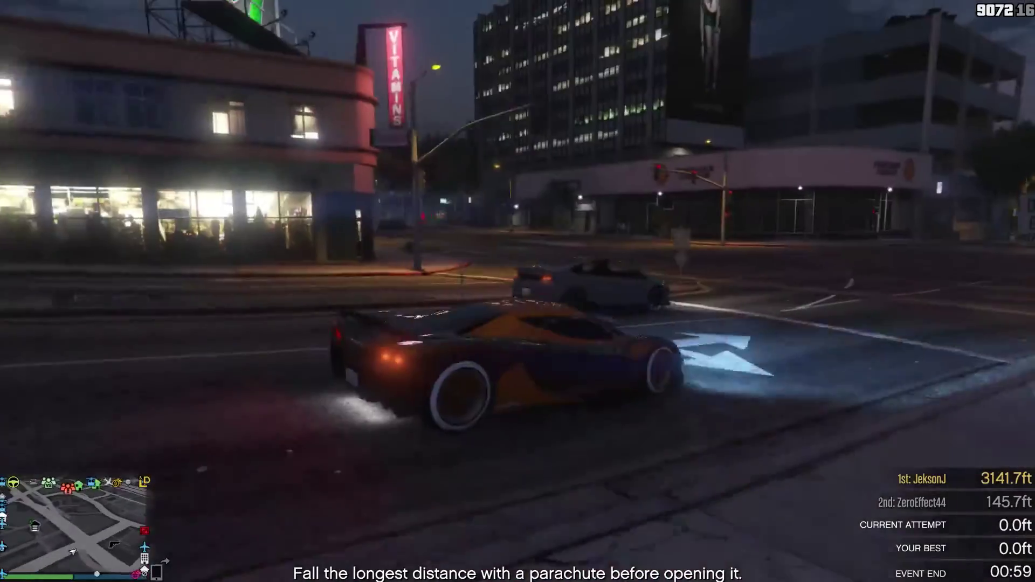
{"action": "key", "text": "w"}
{"action": "key", "text": "a"}
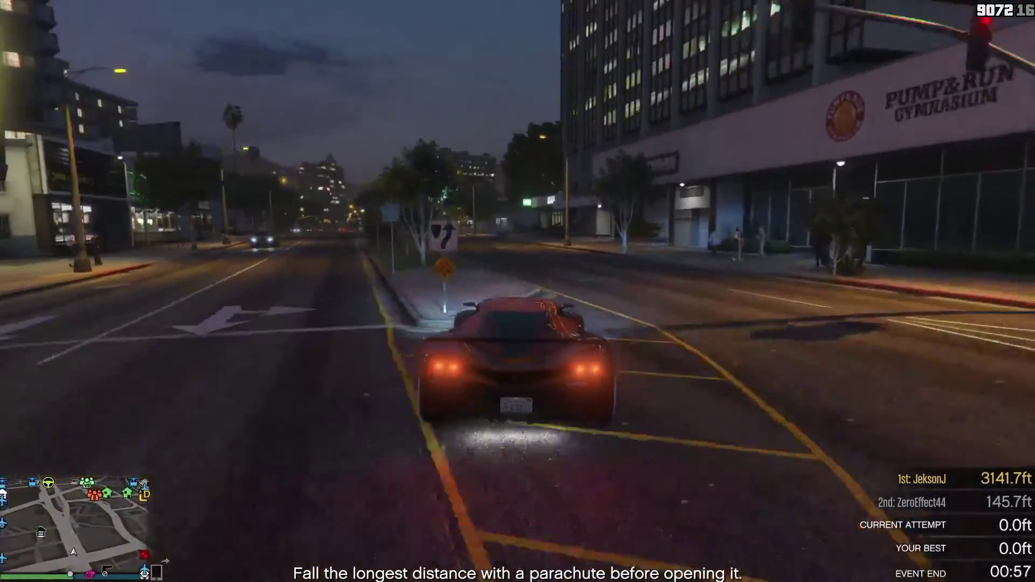
{"action": "key", "text": "w"}
{"action": "key", "text": "a"}
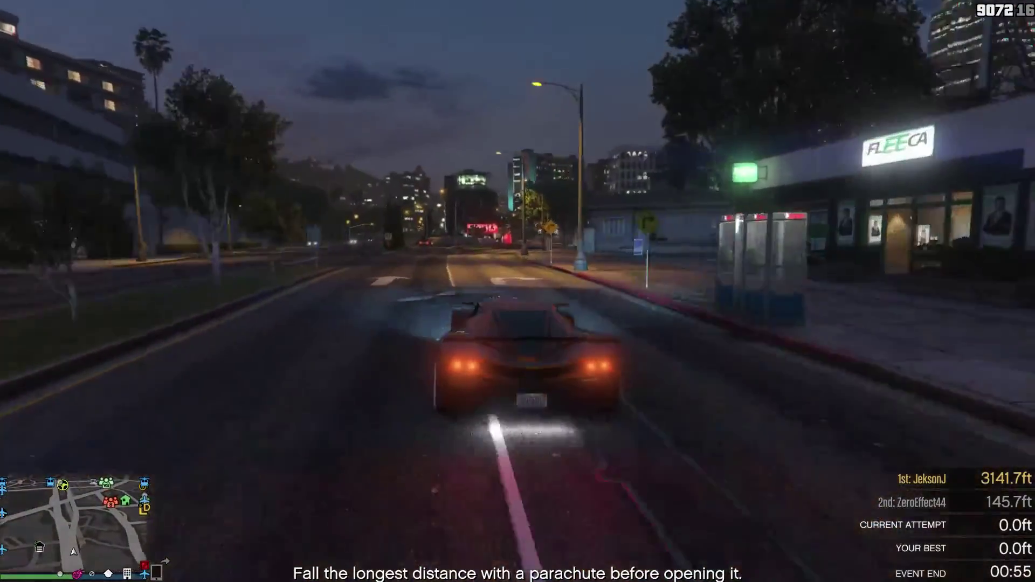
{"action": "key", "text": "w"}
{"action": "key", "text": "a"}
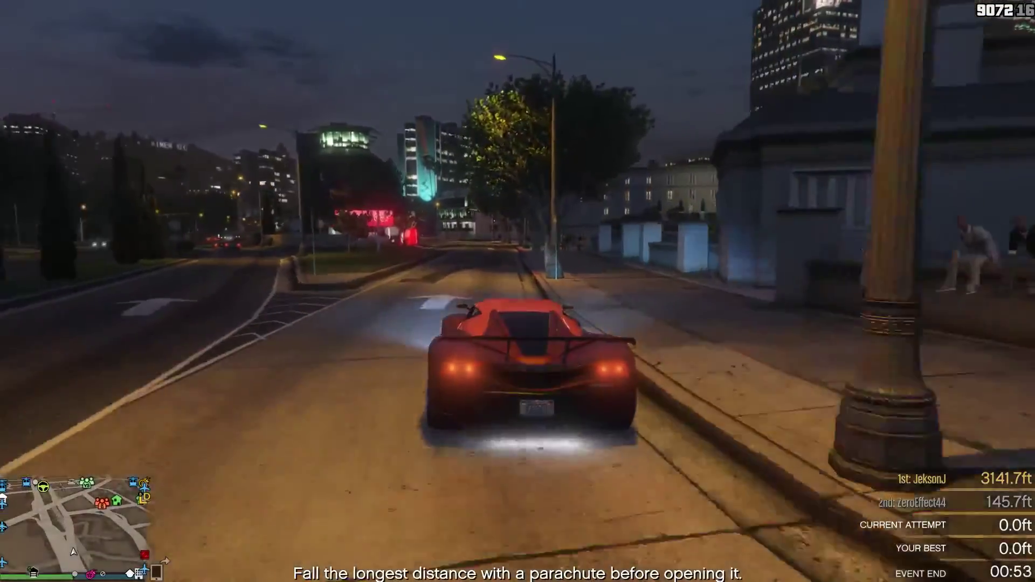
{"action": "key", "text": "w"}
{"action": "key", "text": "a"}
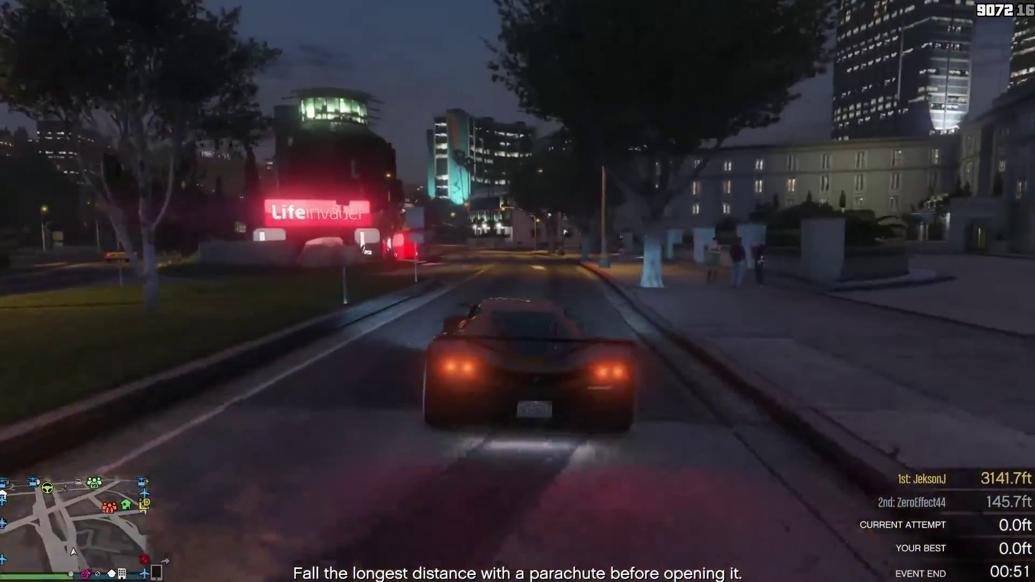
{"action": "key", "text": "w"}
{"action": "key", "text": "d"}
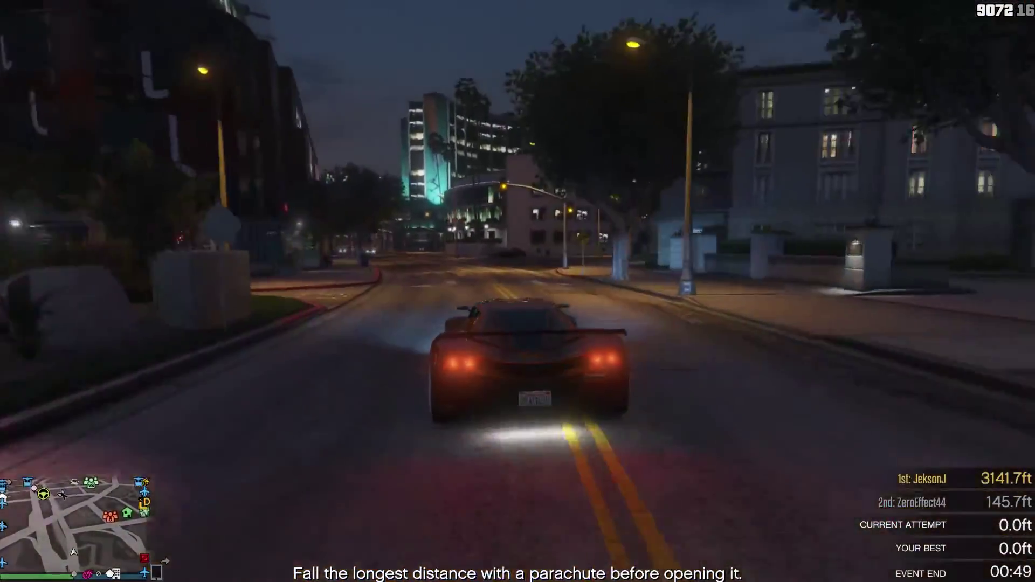
{"action": "key", "text": "w"}
{"action": "key", "text": "d"}
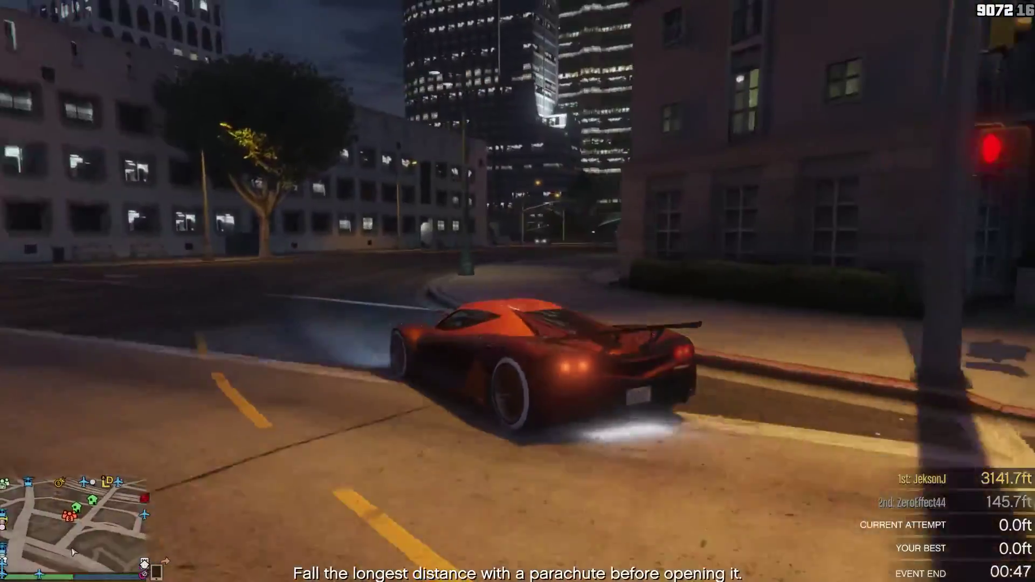
{"action": "key", "text": "w"}
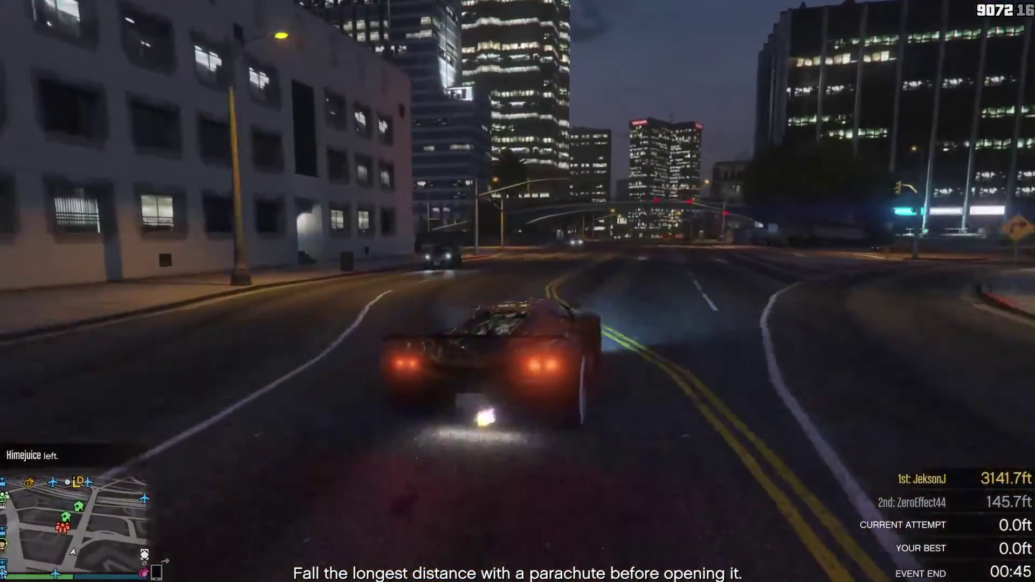
{"action": "key", "text": "a"}
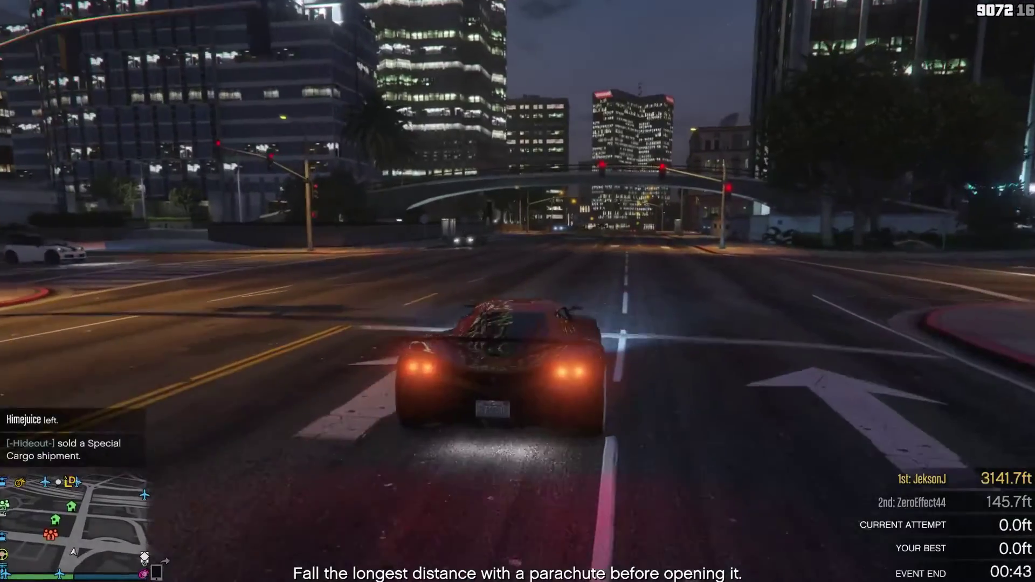
{"action": "key", "text": "w"}
{"action": "key", "text": "a"}
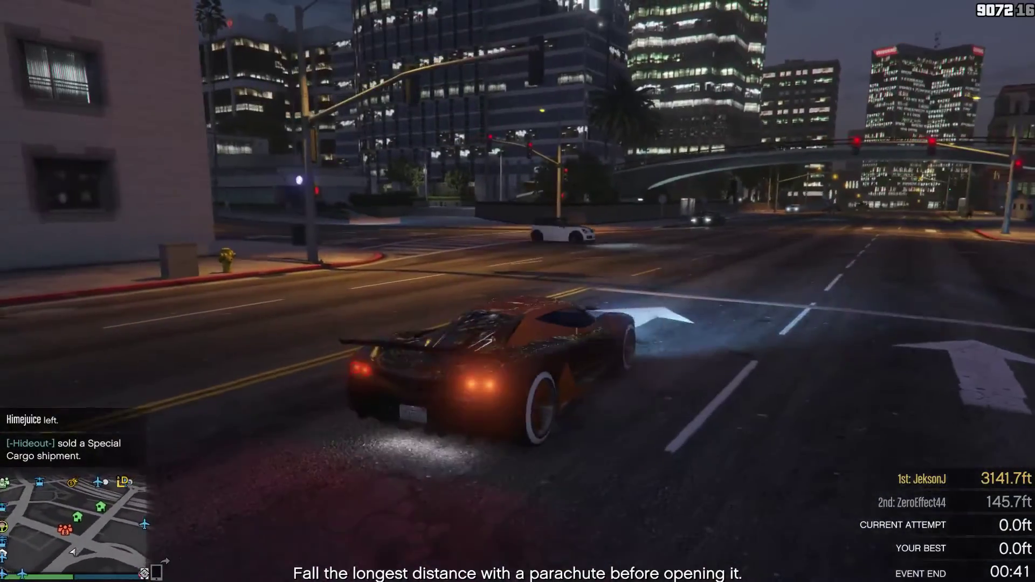
{"action": "key", "text": "w"}
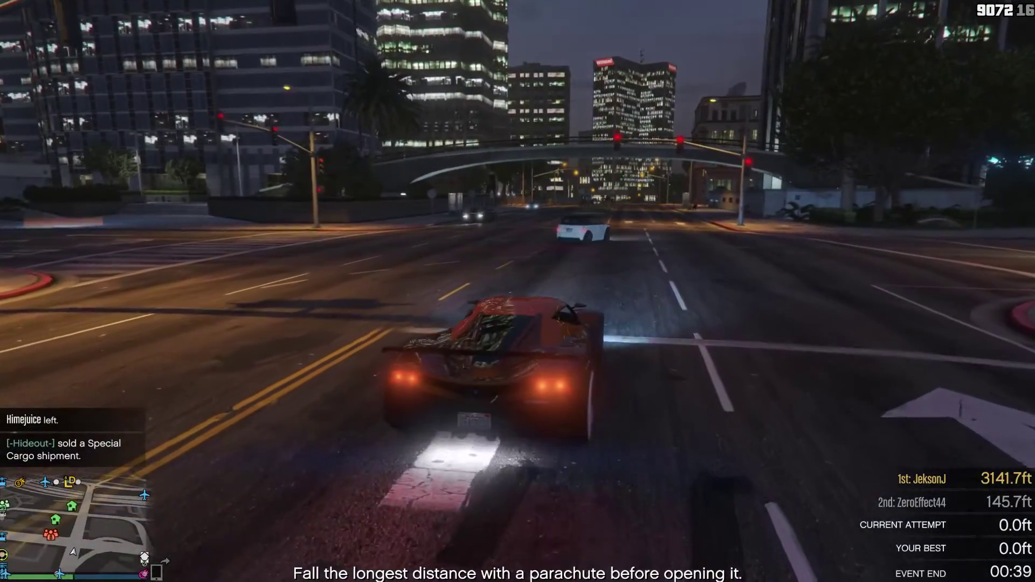
{"action": "key", "text": "w"}
{"action": "key", "text": "c"}
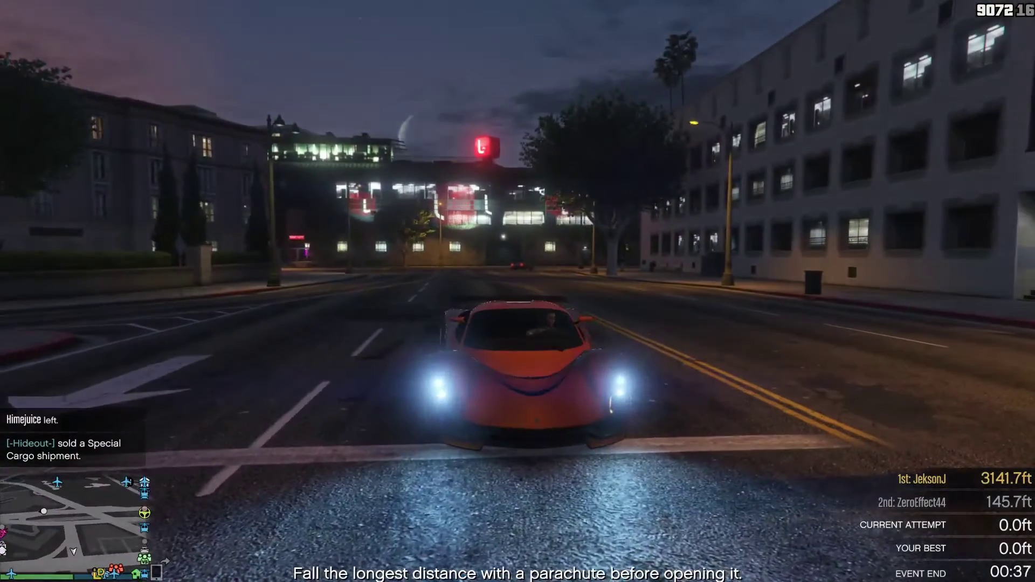
{"action": "key", "text": "w"}
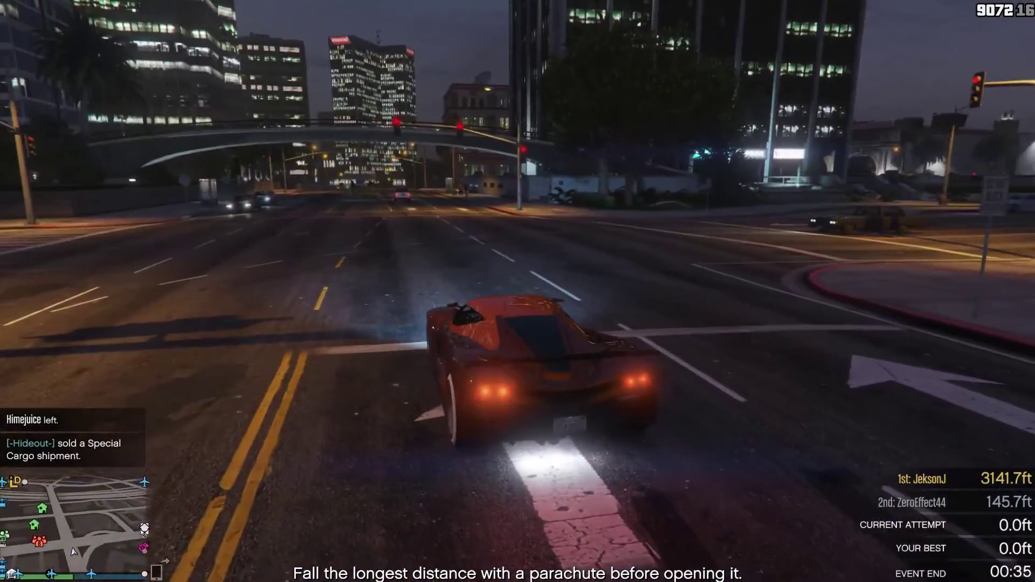
{"action": "key", "text": "a"}
{"action": "key", "text": "a"}
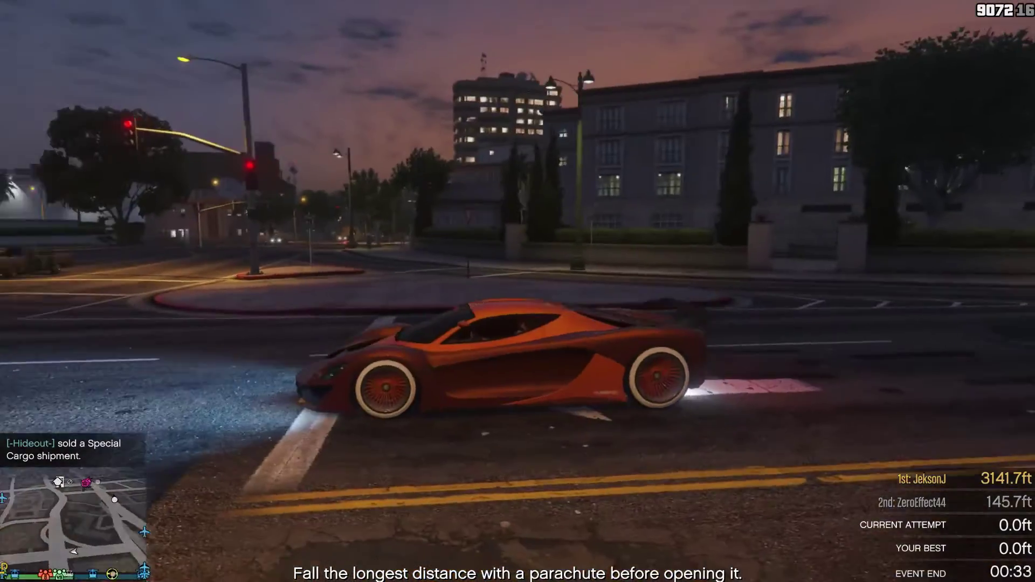
{"action": "key", "text": "a"}
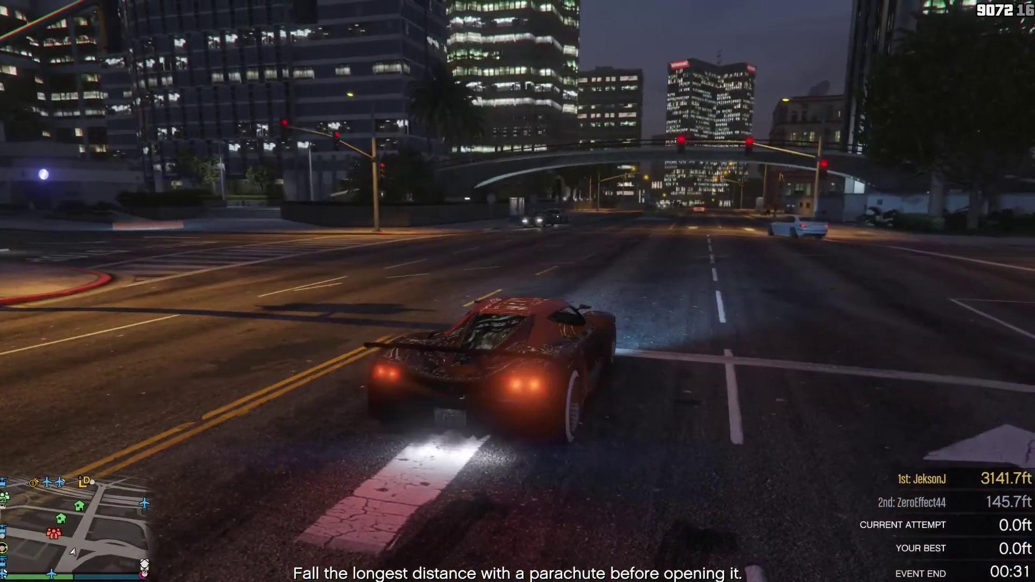
{"action": "key", "text": "a"}
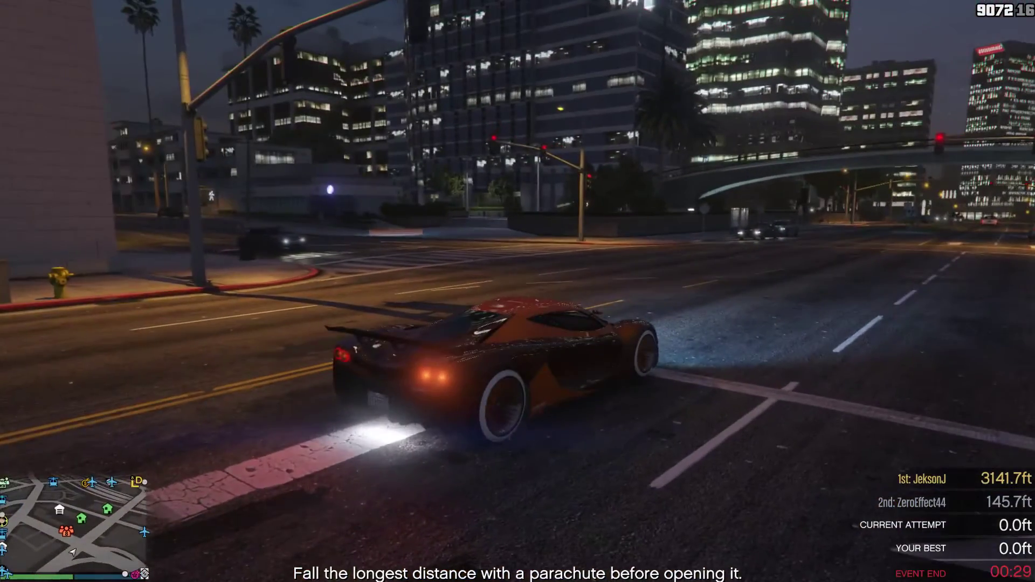
{"action": "key", "text": "a"}
{"action": "key", "text": "w"}
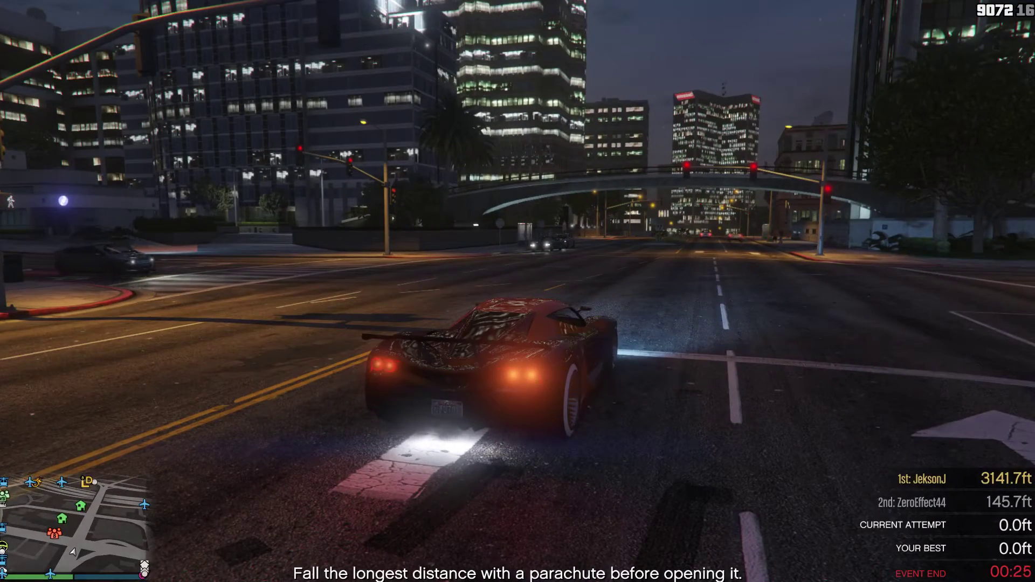
{"action": "key", "text": "a"}
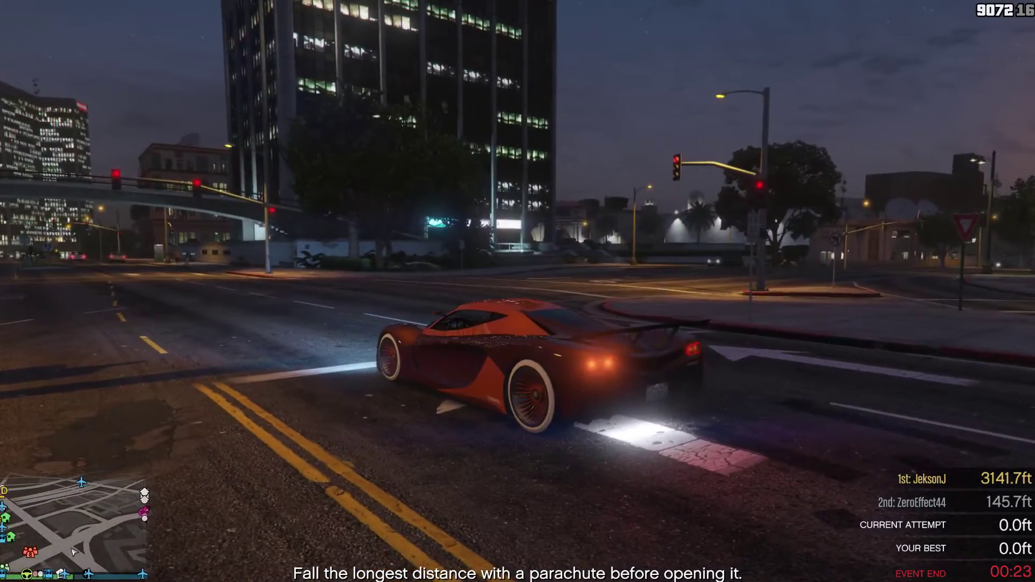
{"action": "key", "text": "w"}
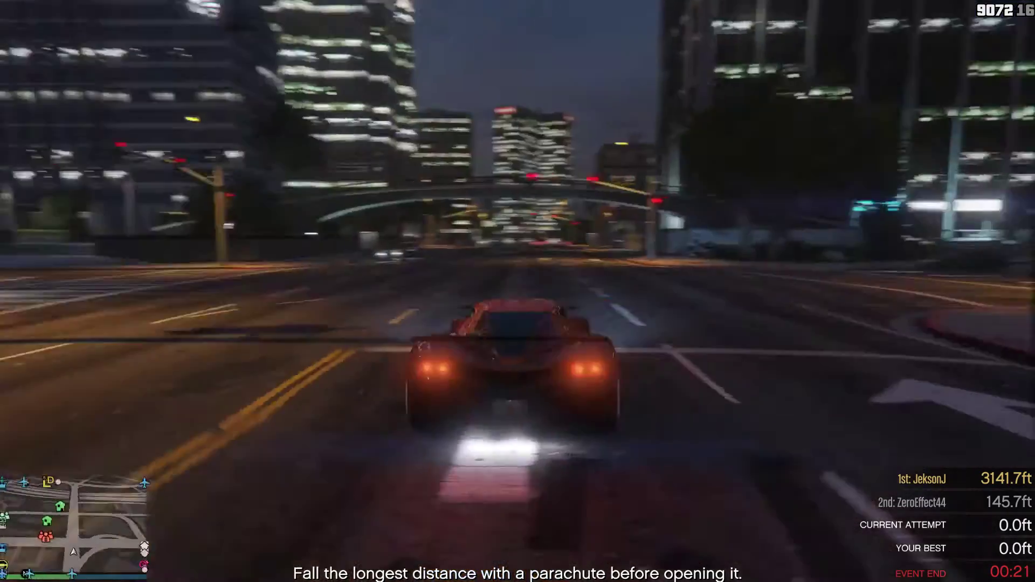
Drive the car through the city streets in GTA Online and stop at the large intersection past the Covgari building.
{"action": "key", "text": "d"}
{"action": "key", "text": "a"}
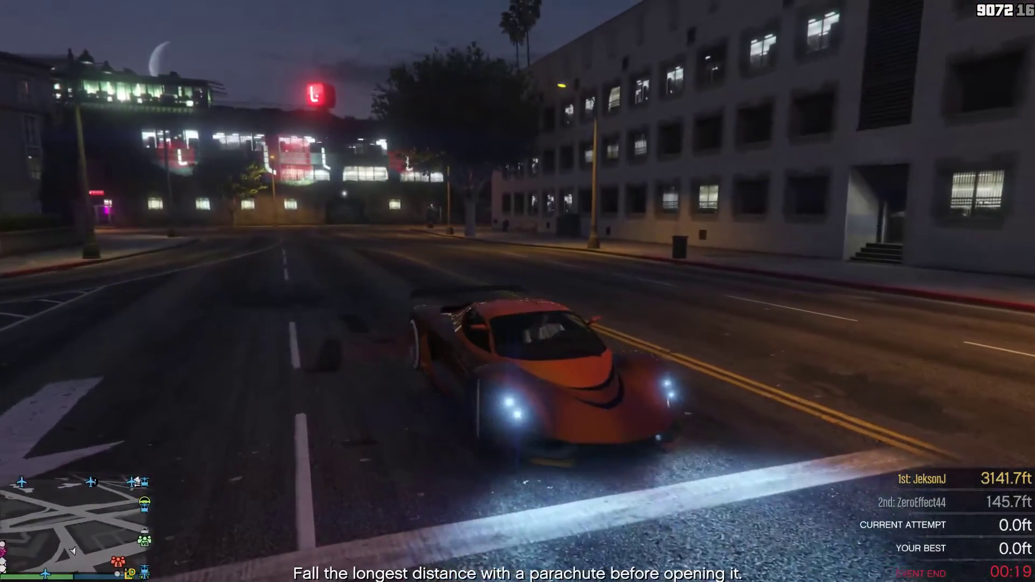
{"action": "key", "text": "d"}
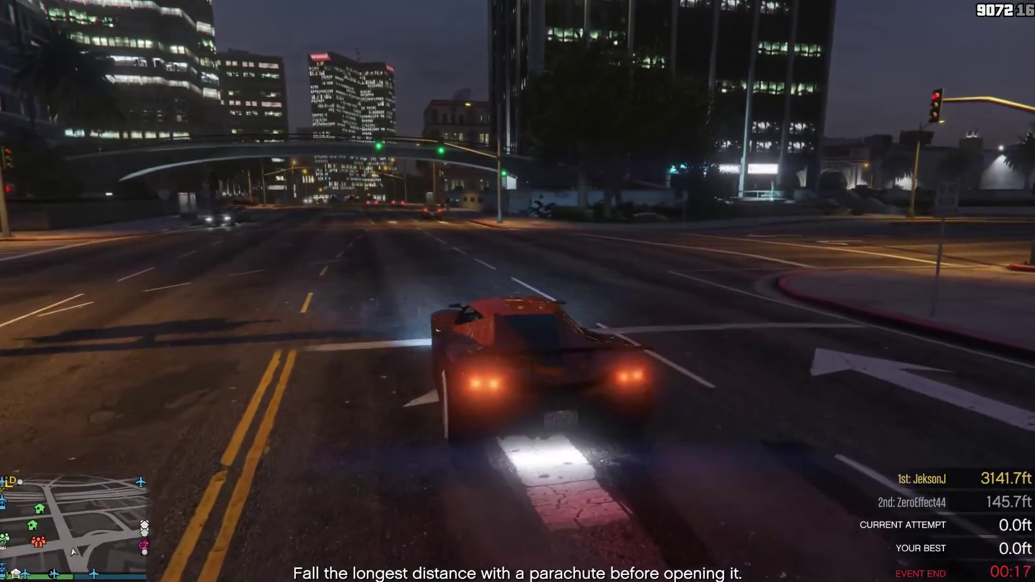
{"action": "key", "text": "a"}
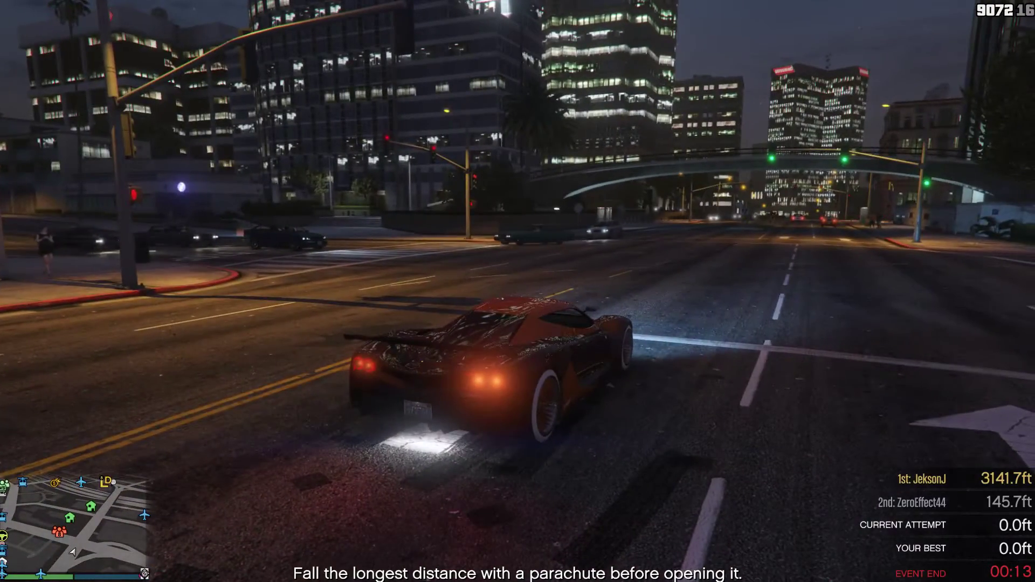
{"action": "key", "text": "d"}
{"action": "key", "text": "a"}
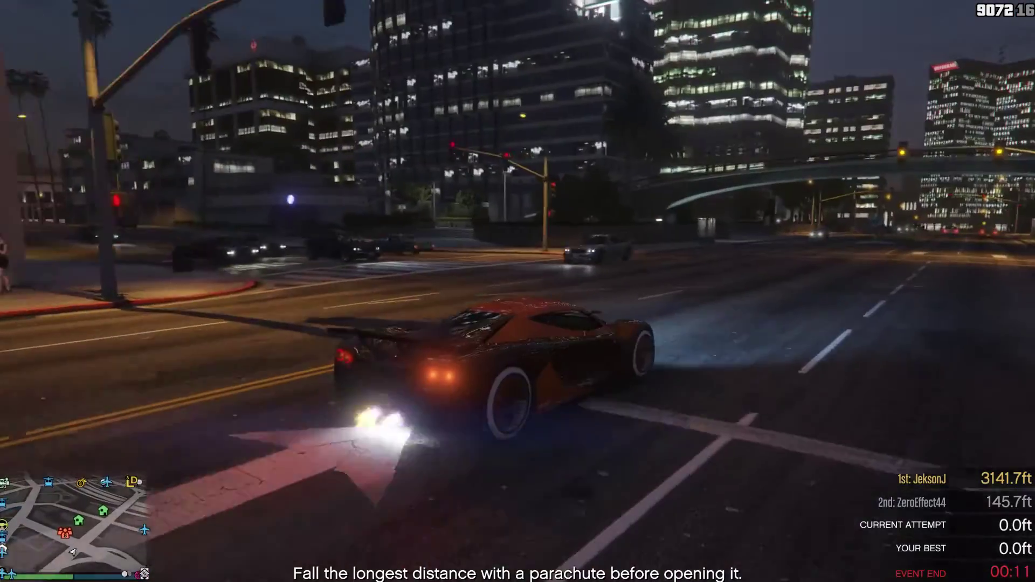
{"action": "key", "text": "d"}
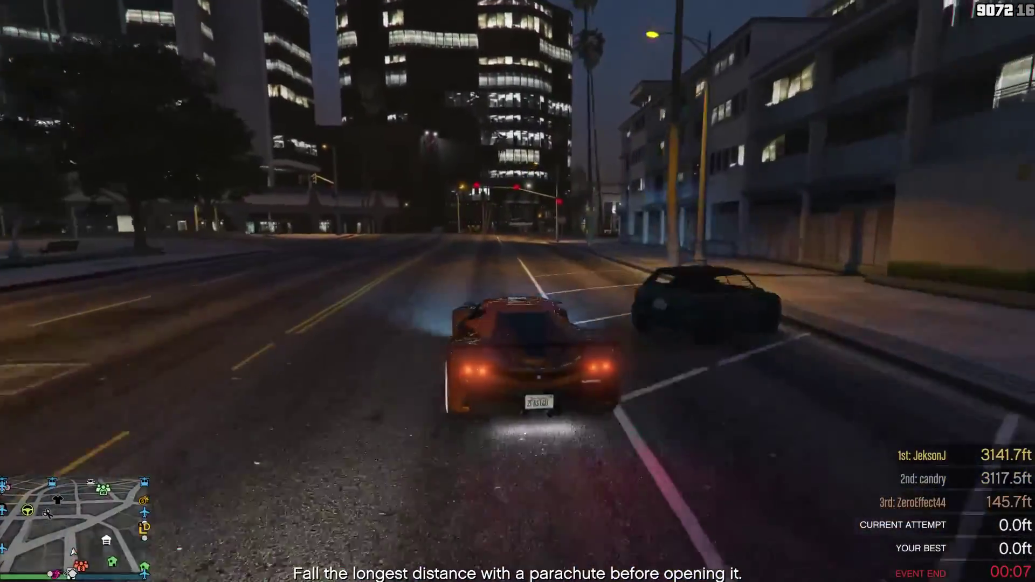
{"action": "key", "text": "z"}
{"action": "key", "text": "d"}
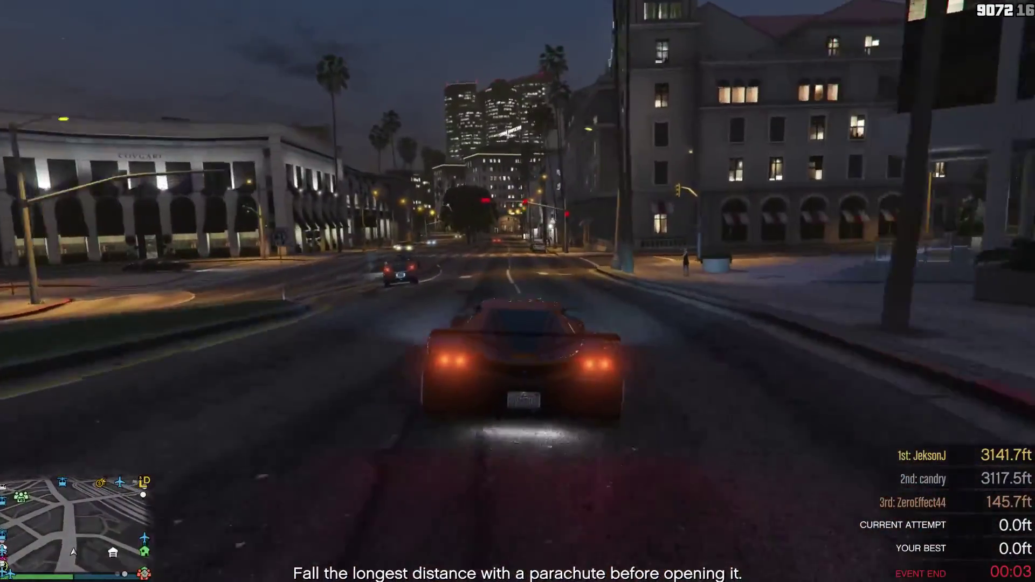
{"action": "key", "text": "a"}
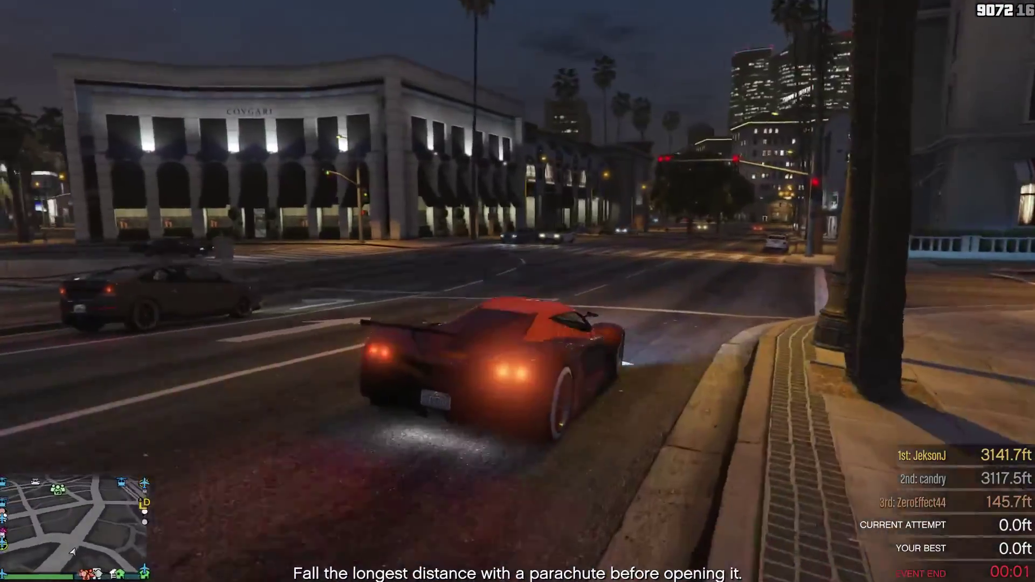
{"action": "key", "text": "d"}
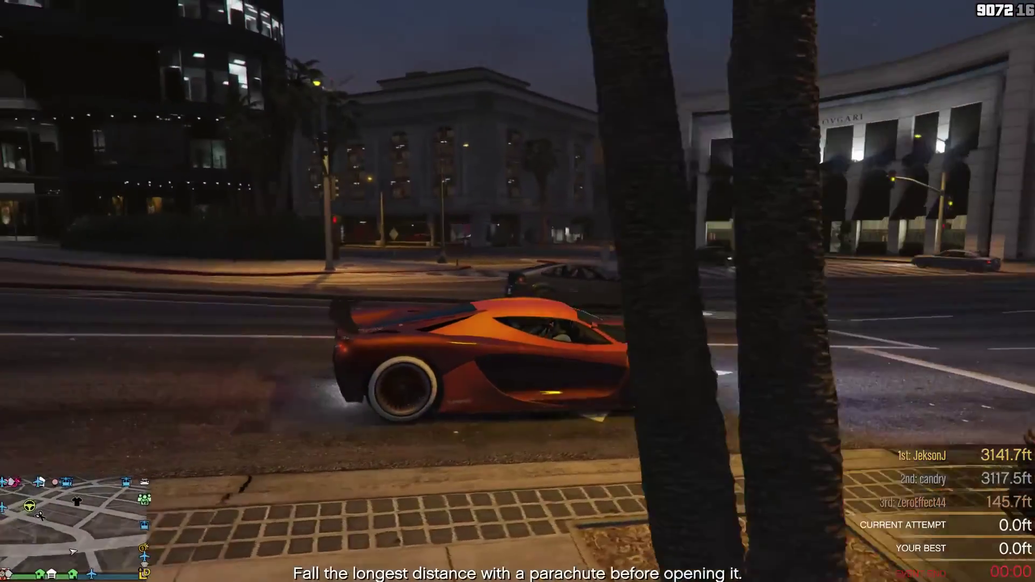
{"action": "key", "text": "w"}
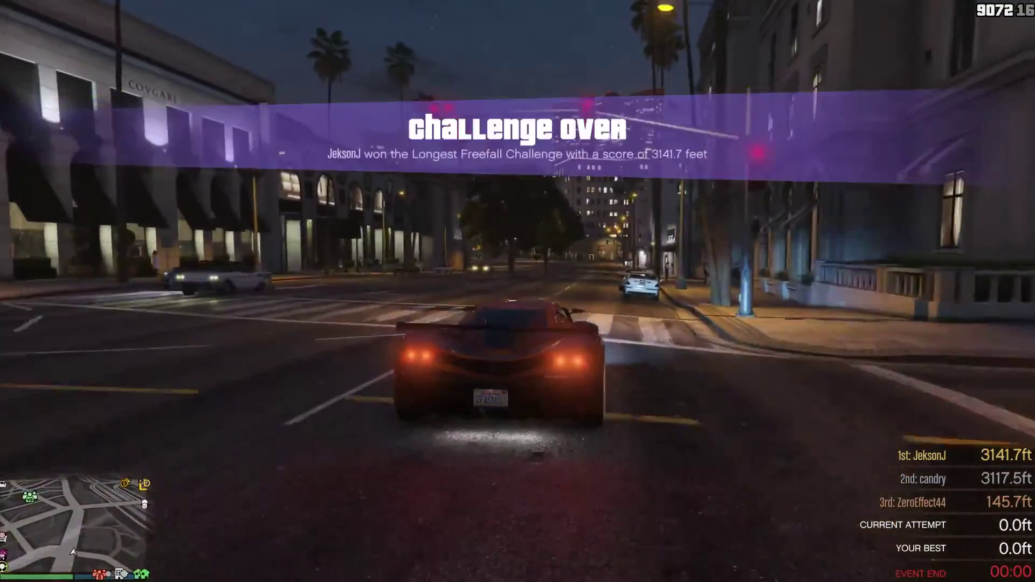
{"action": "key", "text": "d"}
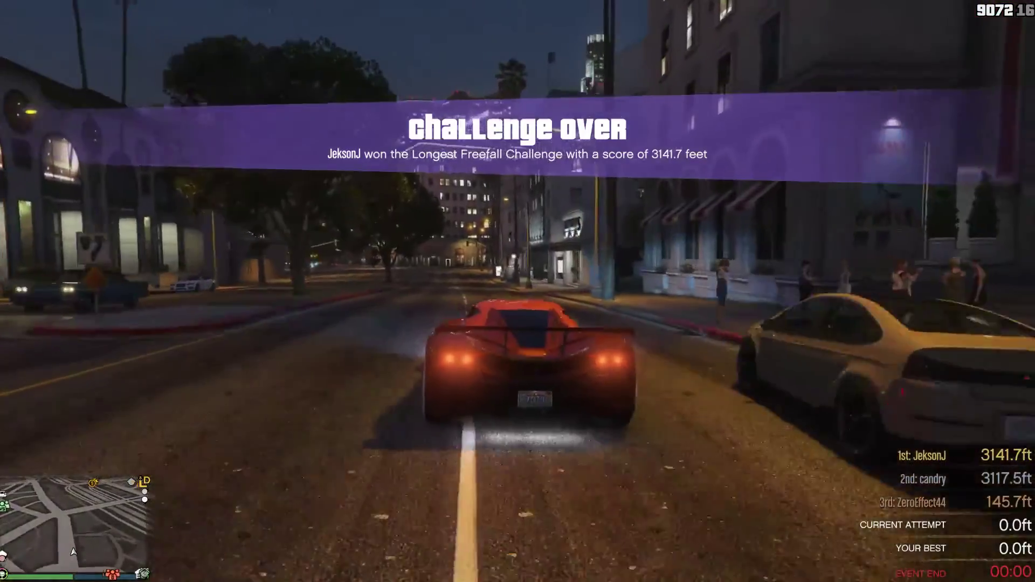
{"action": "key", "text": "w"}
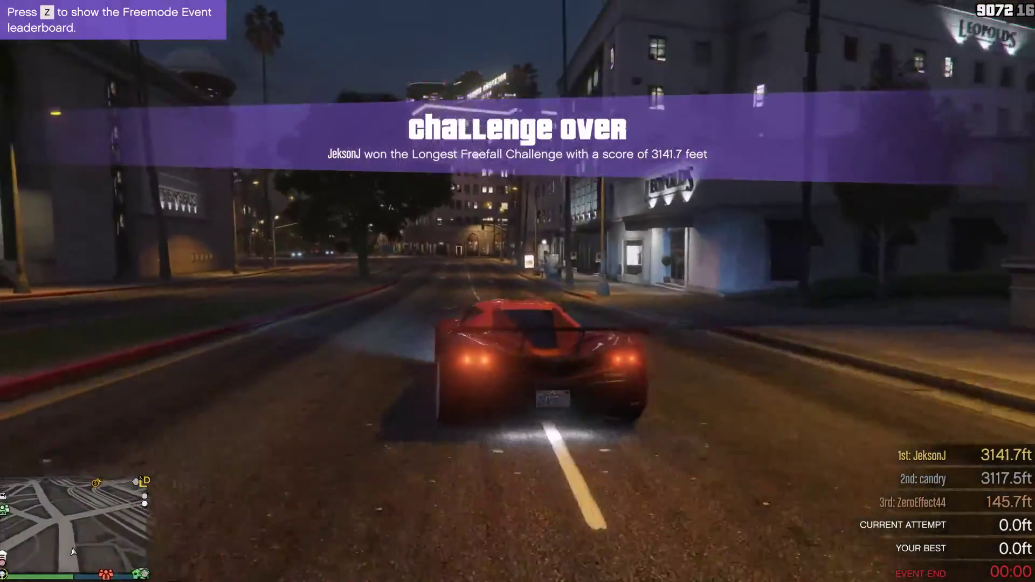
{"action": "key", "text": "w"}
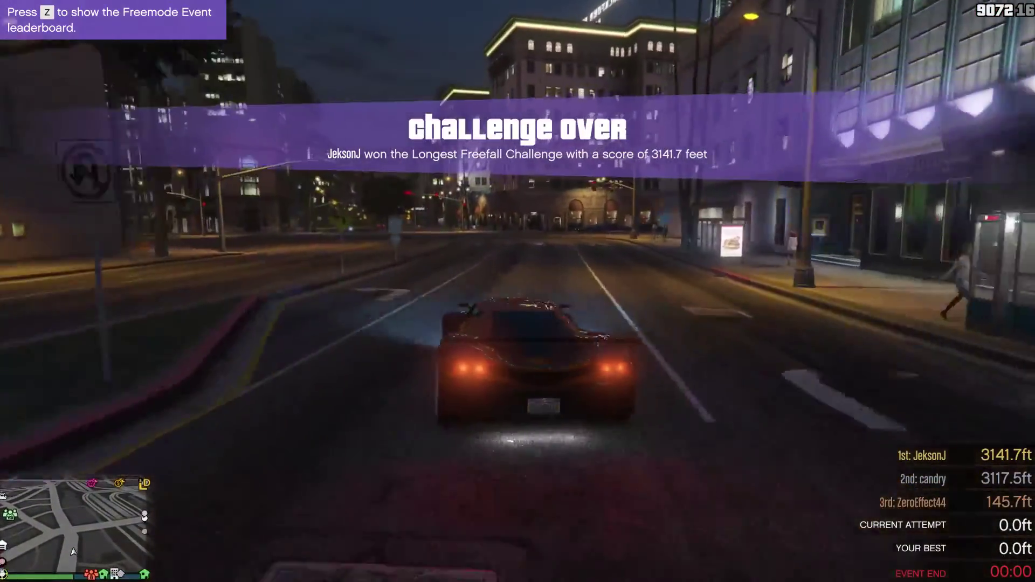
{"action": "key", "text": "a"}
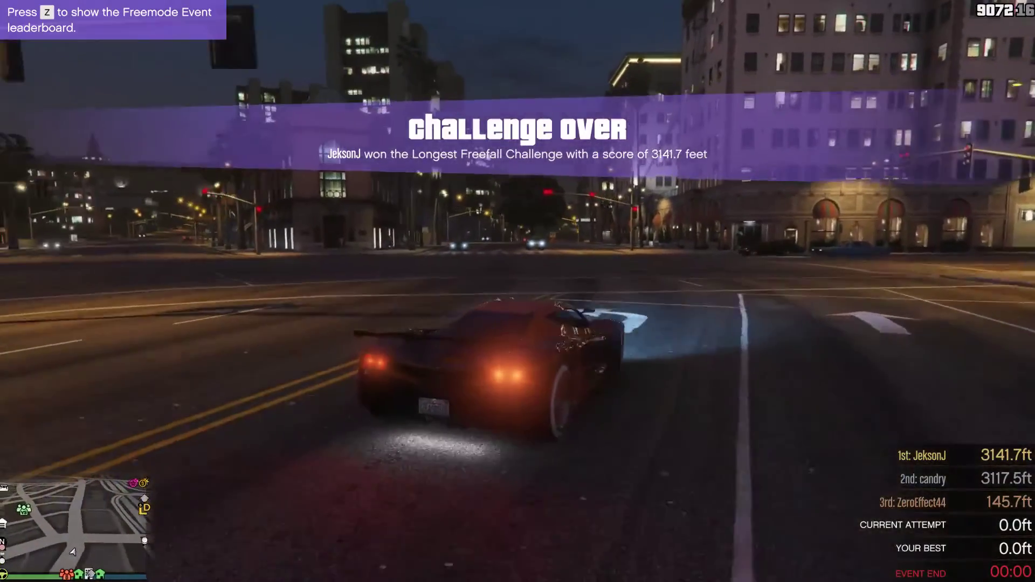
{"action": "key", "text": "w"}
{"action": "key", "text": "d"}
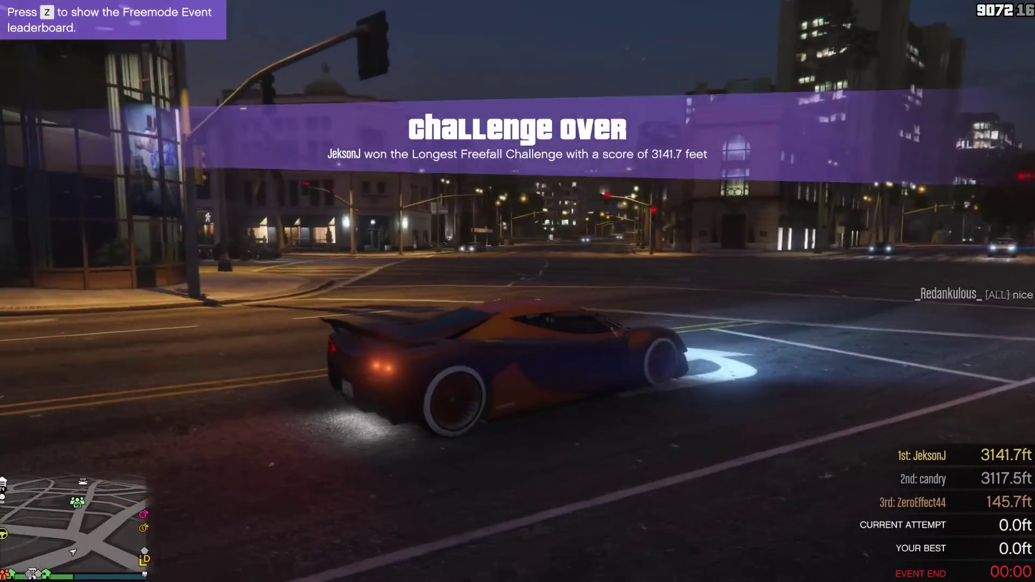
{"action": "key", "text": "w"}
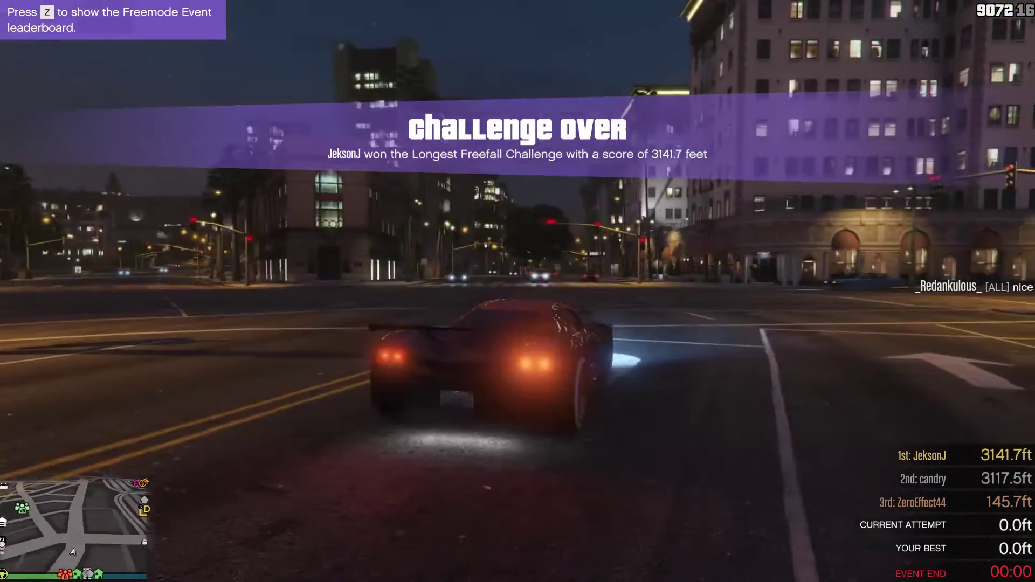
{"action": "key", "text": "d"}
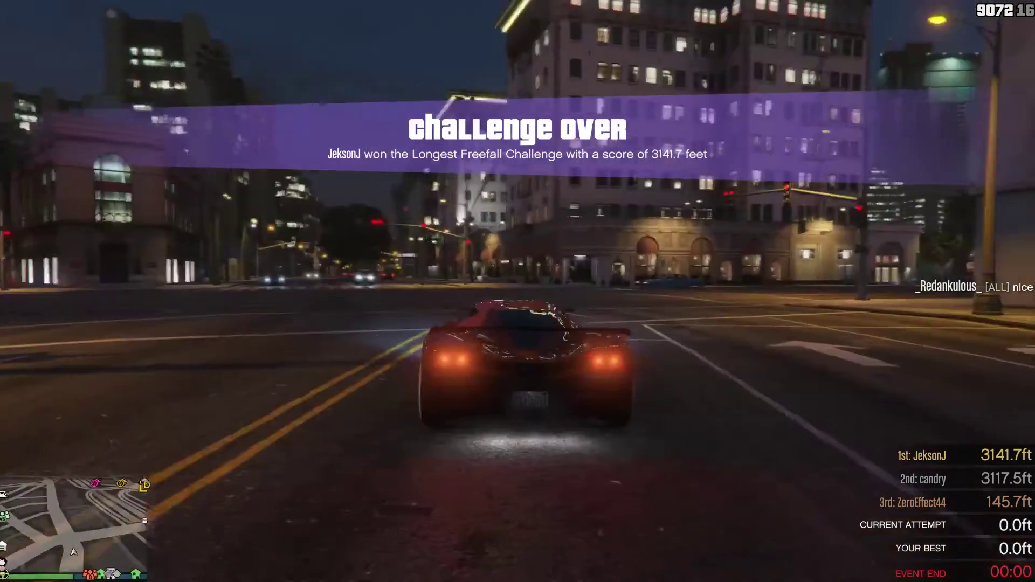
{"action": "key", "text": "a"}
{"action": "key", "text": "d"}
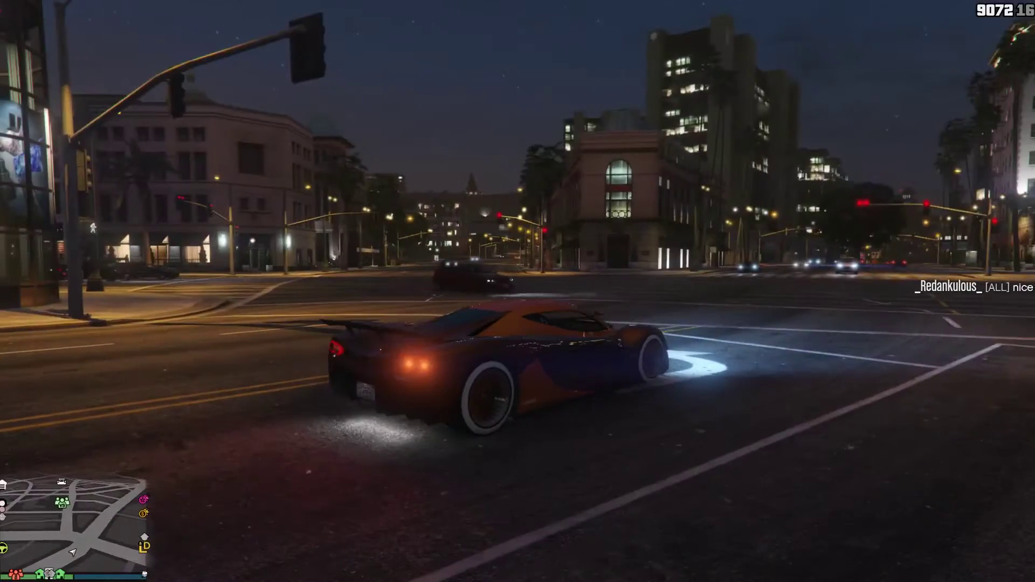
Enable Passive Mode for the player in GTA Online and return to the game.
{"action": "key", "text": "Escape"}
{"action": "key", "text": "Escape"}
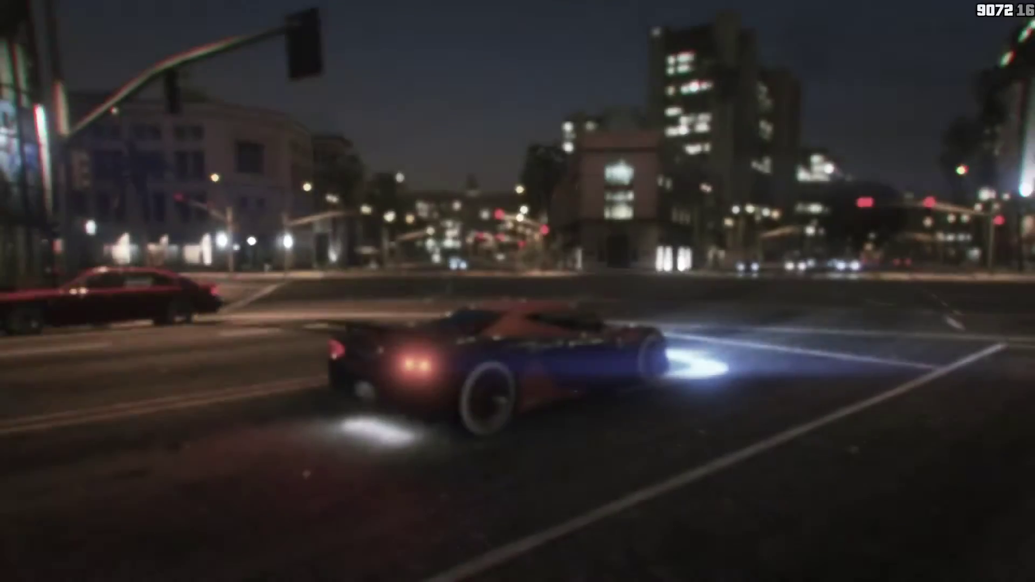
{"action": "key", "text": "m"}
{"action": "key", "text": "Up"}
{"action": "left_click", "coordinate": [229, 209]}
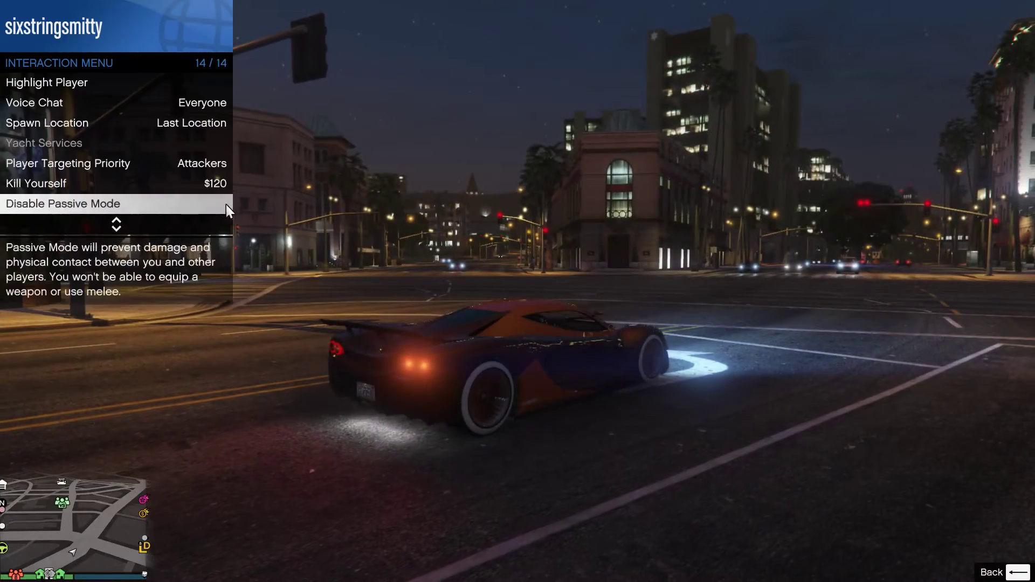
{"action": "key", "text": "m"}
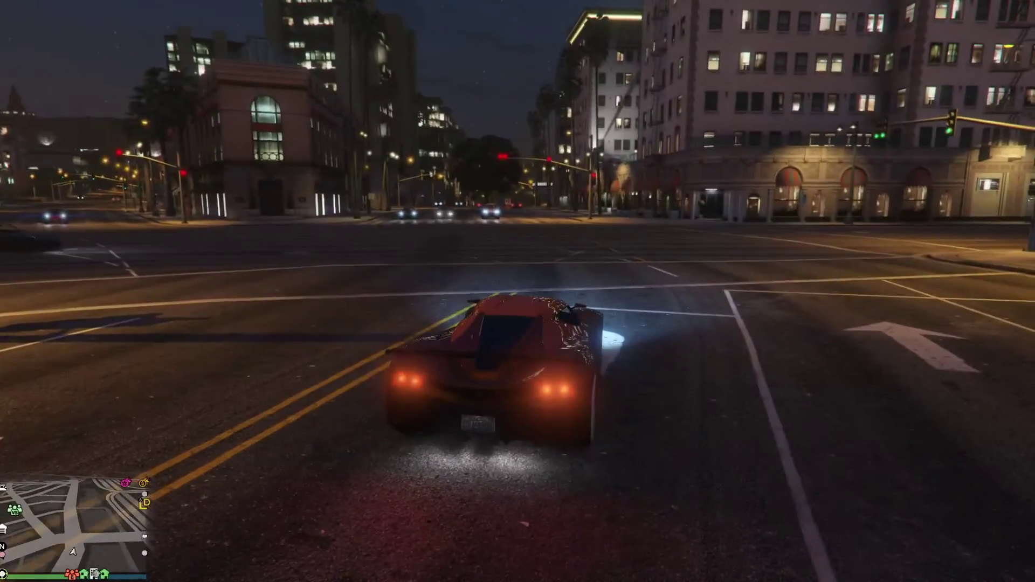
Examine the game's Graphics settings for resolution, refresh rate and anti-aliasing.
{"action": "key", "text": "Escape"}
{"action": "left_click", "coordinate": [697, 108]}
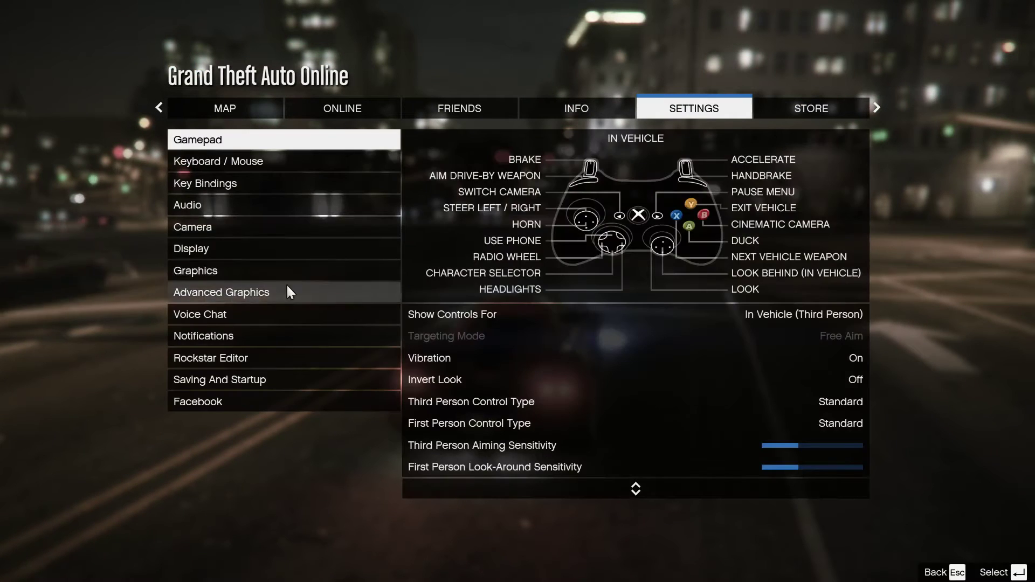
{"action": "left_click", "coordinate": [292, 272]}
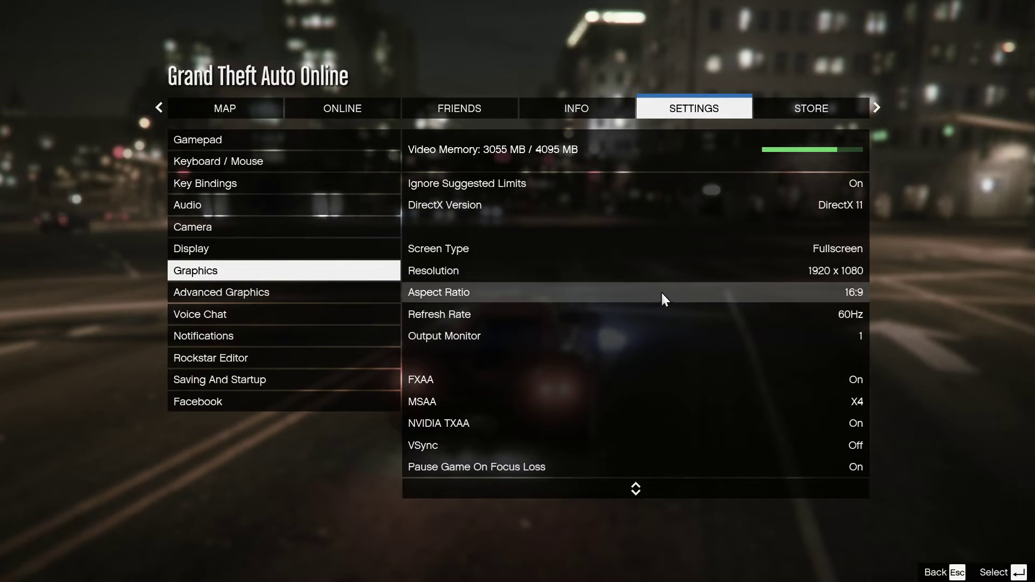
{"action": "left_click", "coordinate": [598, 280]}
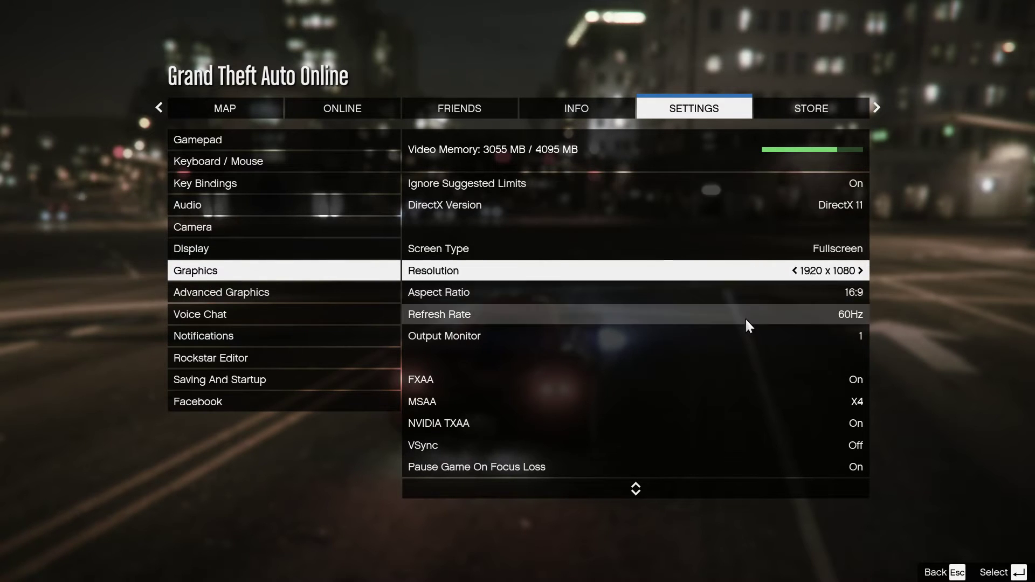
{"action": "scroll", "coordinate": [745, 318], "scroll_direction": "down", "scroll_amount": 2}
{"action": "scroll", "coordinate": [745, 317], "scroll_direction": "up", "scroll_amount": 2}
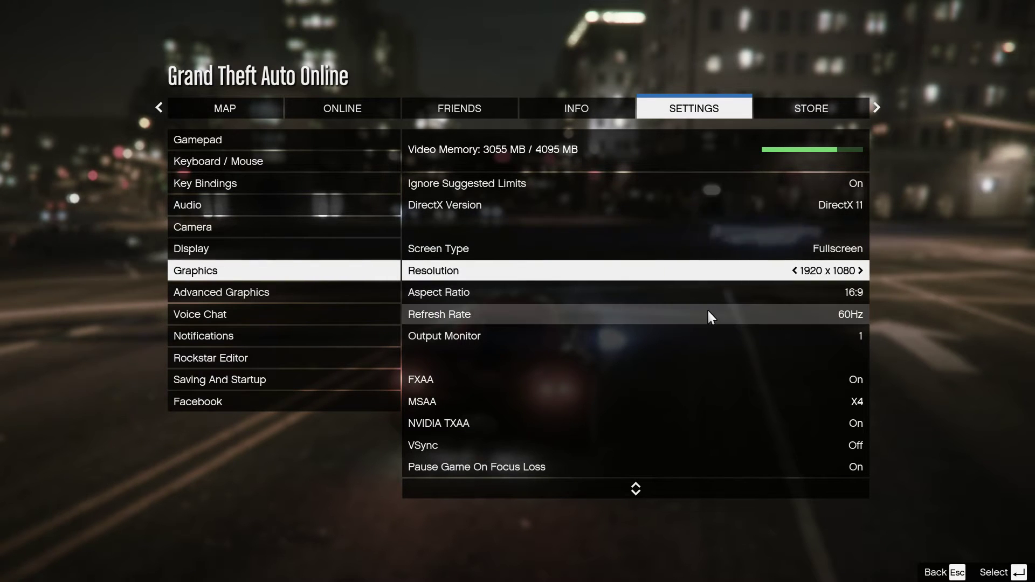
{"action": "scroll", "coordinate": [707, 314], "scroll_direction": "down", "scroll_amount": 4}
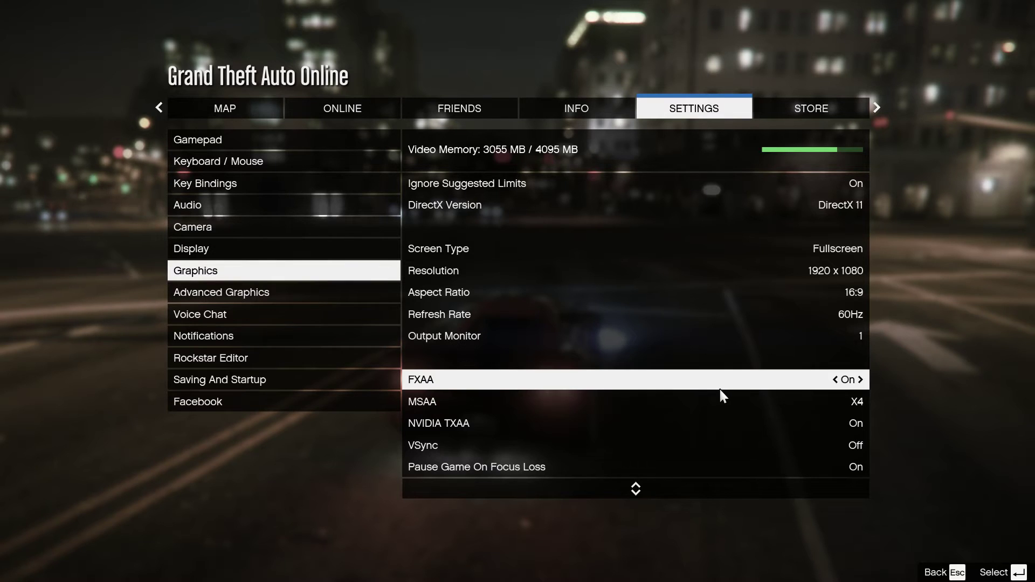
Set VSync to On in the Graphics settings, apply the change despite being online, and return to the game.
{"action": "scroll", "coordinate": [720, 387], "scroll_direction": "down", "scroll_amount": 5}
{"action": "scroll", "coordinate": [716, 384], "scroll_direction": "down", "scroll_amount": 1}
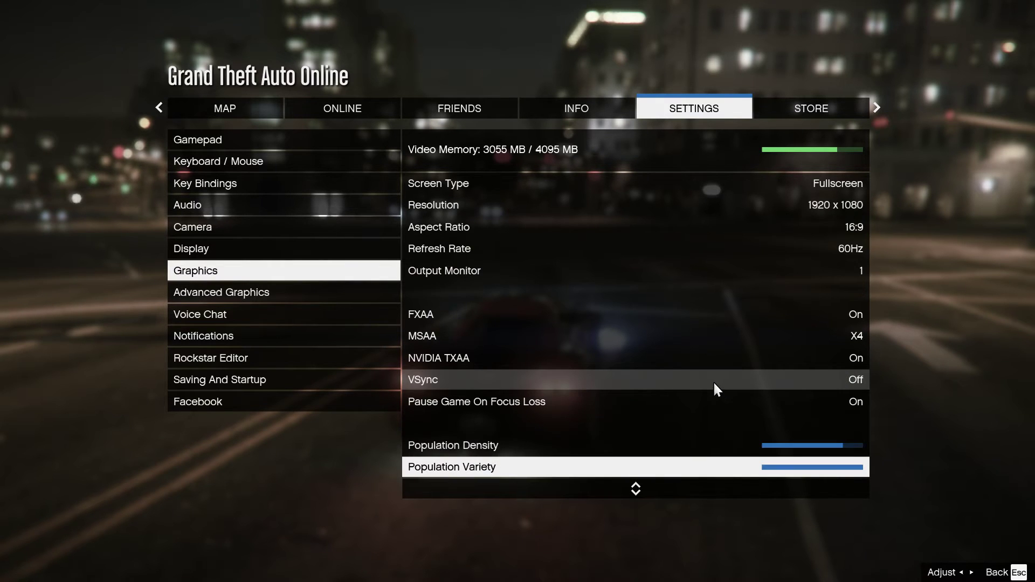
{"action": "left_click", "coordinate": [843, 377]}
{"action": "left_click", "coordinate": [843, 377]}
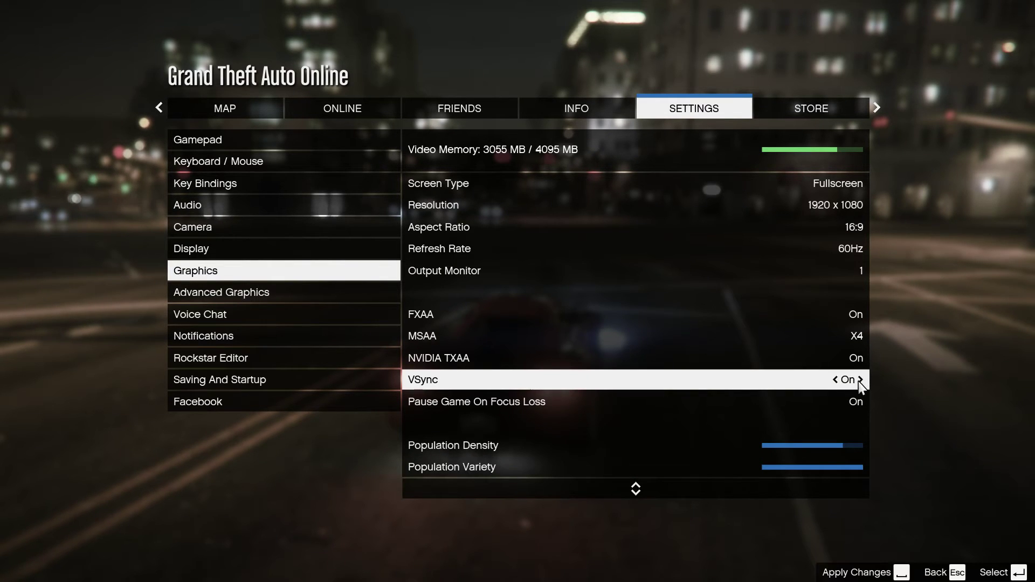
{"action": "key", "text": "space"}
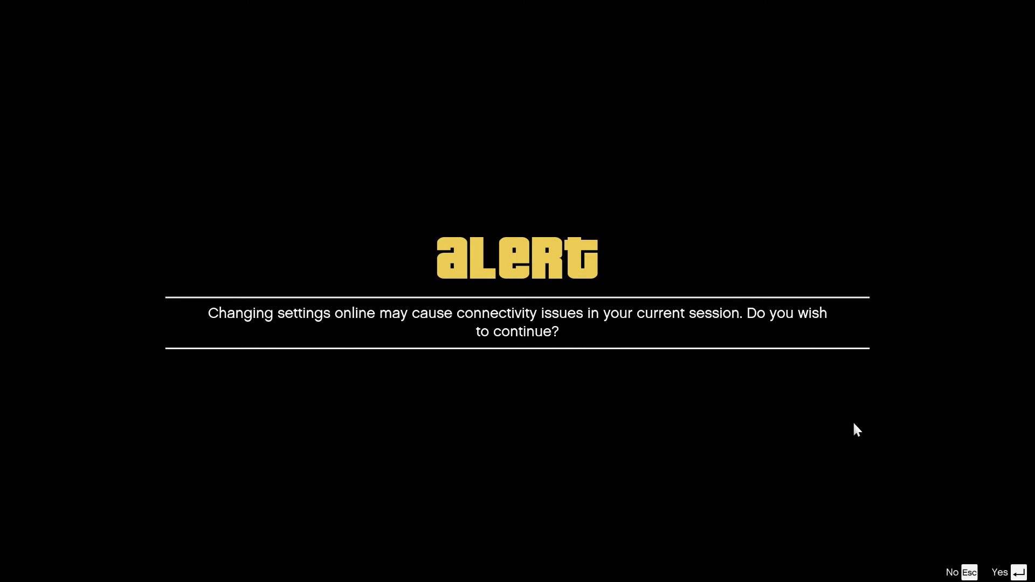
{"action": "key", "text": "Return"}
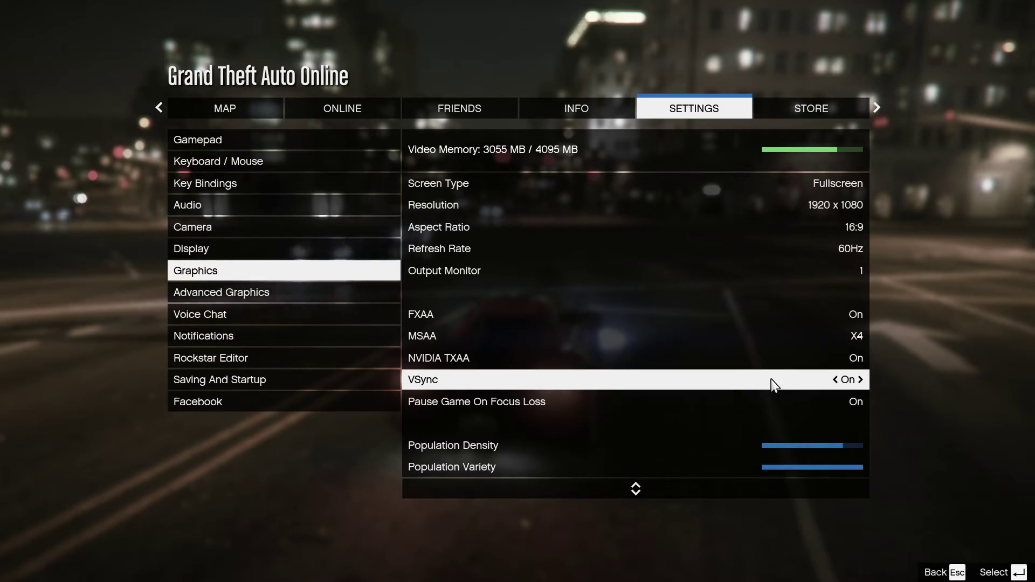
{"action": "key", "text": "Escape"}
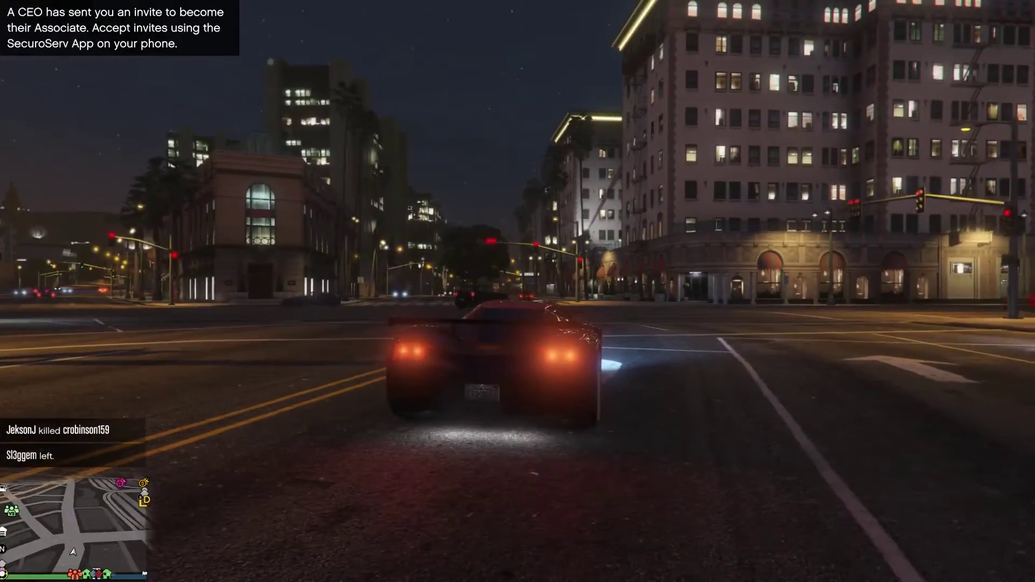
Open the game's Graphics settings and examine the display, anti-aliasing, VSync, population and distance scaling options.
{"action": "key", "text": "Escape"}
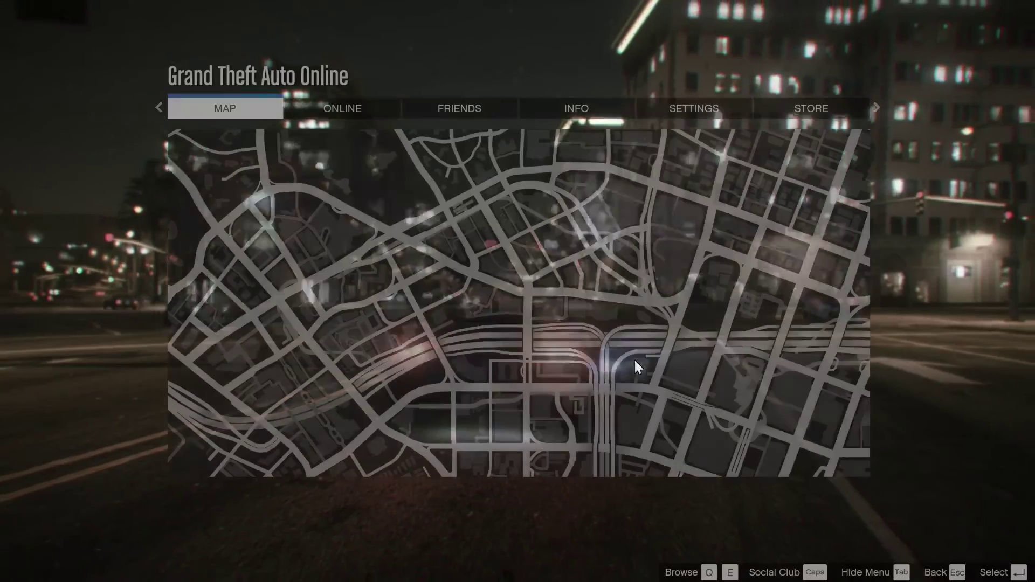
{"action": "left_click", "coordinate": [678, 116]}
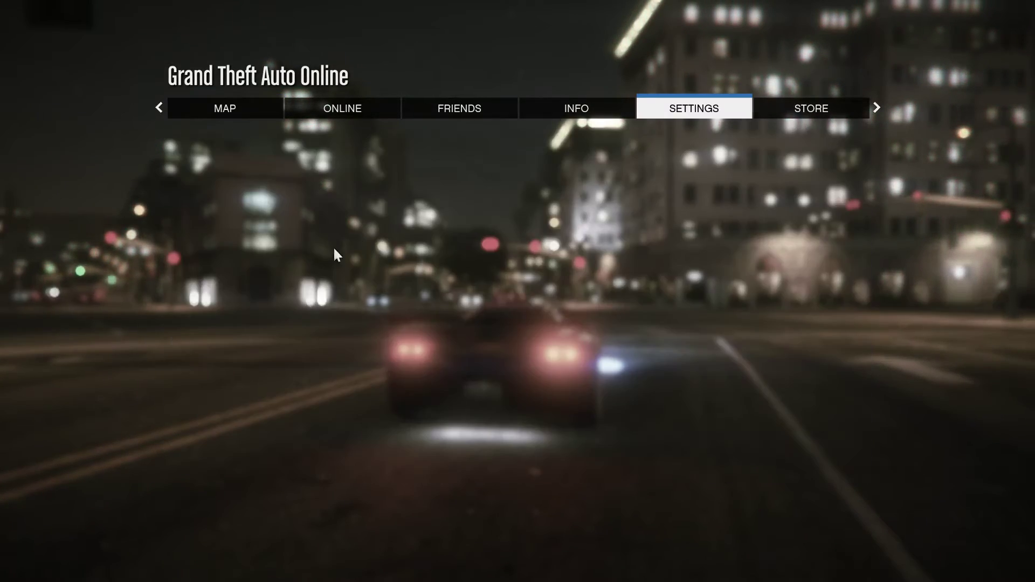
{"action": "left_click", "coordinate": [334, 271]}
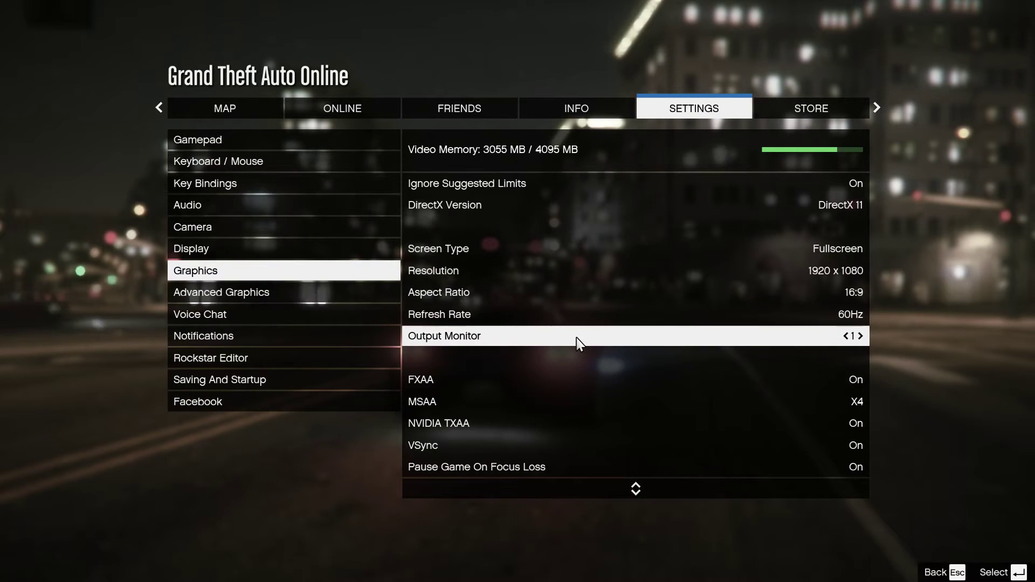
{"action": "key", "text": "Down"}
{"action": "key", "text": "Down"}
{"action": "key", "text": "Down"}
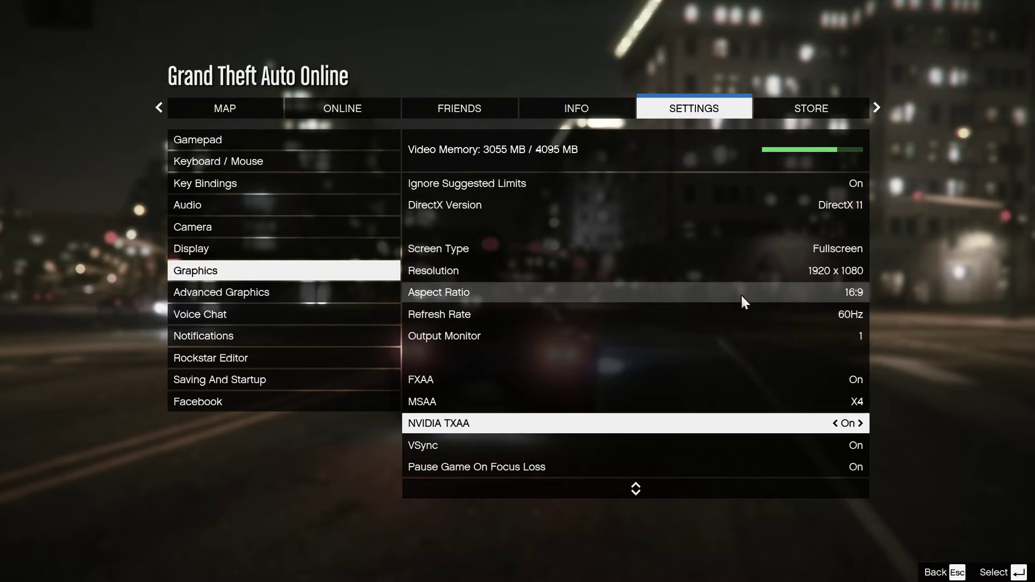
{"action": "key", "text": "Down"}
{"action": "key", "text": "Down"}
{"action": "key", "text": "Down"}
{"action": "key", "text": "Down"}
{"action": "key", "text": "Down"}
{"action": "key", "text": "Down"}
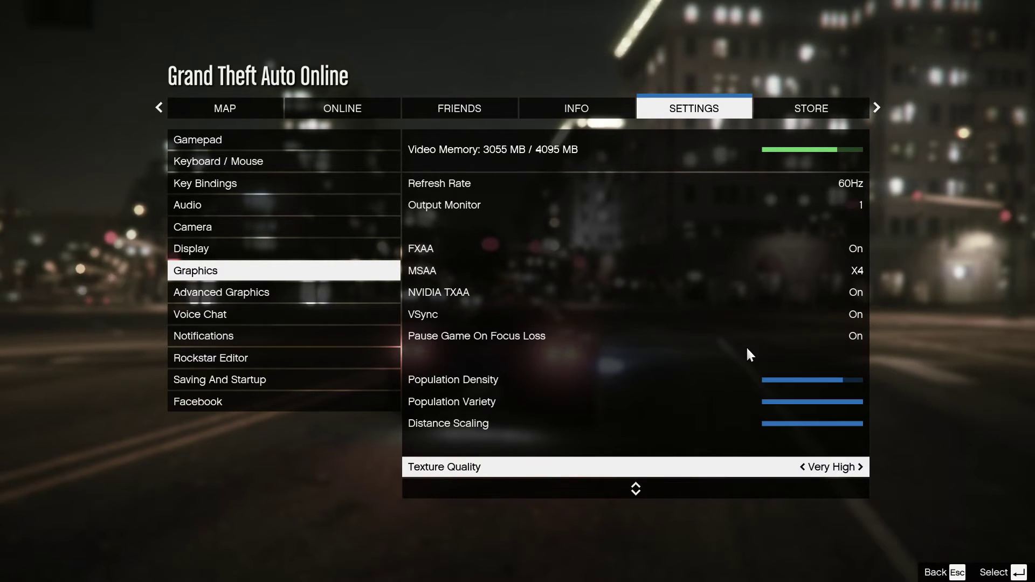
Examine the shader, shadow, reflection, water, grass, post-processing, anisotropic filtering and tessellation options in the Graphics settings.
{"action": "key", "text": "Down"}
{"action": "key", "text": "Down"}
{"action": "key", "text": "Down"}
{"action": "key", "text": "Down"}
{"action": "key", "text": "Down"}
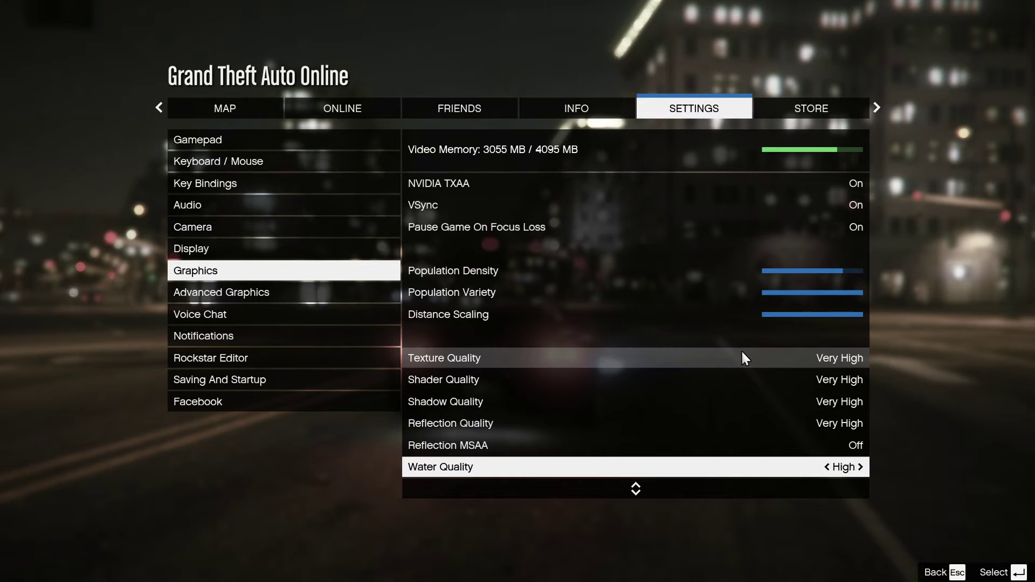
{"action": "key", "text": "Down"}
{"action": "key", "text": "Down"}
{"action": "key", "text": "Down"}
{"action": "key", "text": "Down"}
{"action": "key", "text": "Down"}
{"action": "key", "text": "Down"}
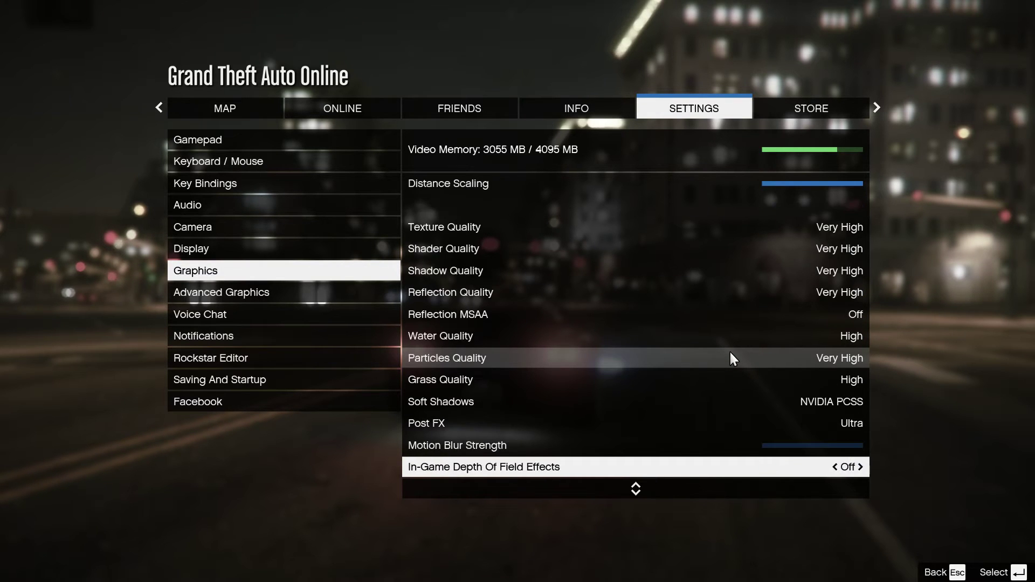
{"action": "key", "text": "Down"}
{"action": "key", "text": "Down"}
{"action": "key", "text": "Down"}
{"action": "key", "text": "Down"}
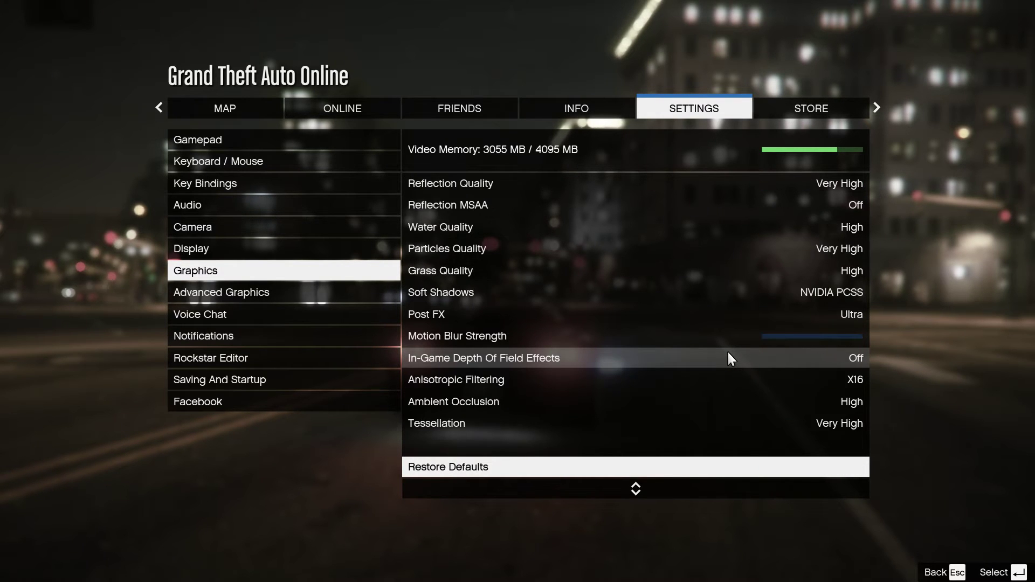
Try Texture Quality at Normal in the Graphics settings and set it back to Very High.
{"action": "key", "text": "Up"}
{"action": "key", "text": "Up"}
{"action": "key", "text": "Up"}
{"action": "key", "text": "Up"}
{"action": "key", "text": "Up"}
{"action": "key", "text": "Up"}
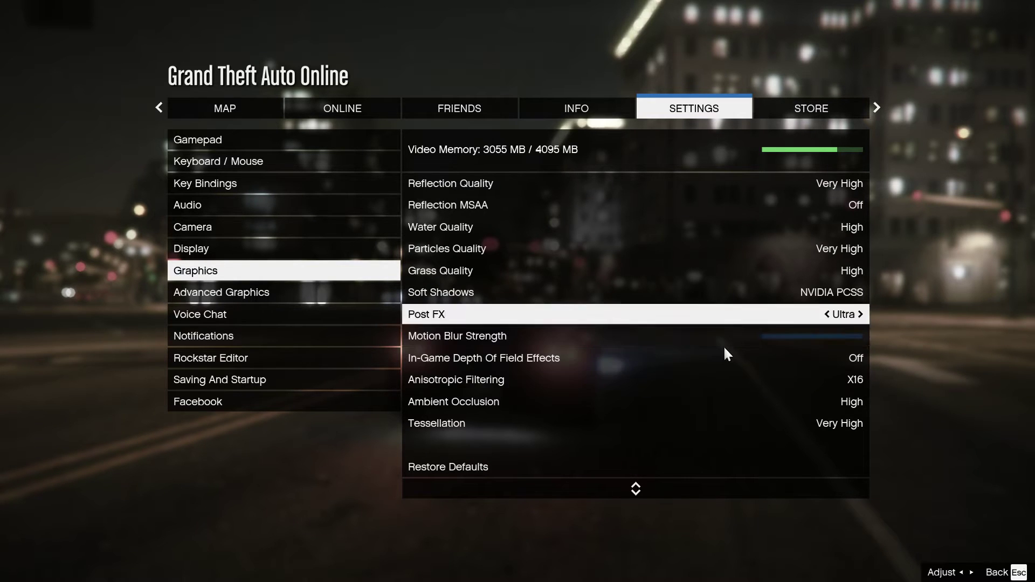
{"action": "key", "text": "Up"}
{"action": "key", "text": "Up"}
{"action": "key", "text": "Up"}
{"action": "key", "text": "Up"}
{"action": "key", "text": "Up"}
{"action": "key", "text": "Up"}
{"action": "key", "text": "Up"}
{"action": "key", "text": "Up"}
{"action": "key", "text": "Up"}
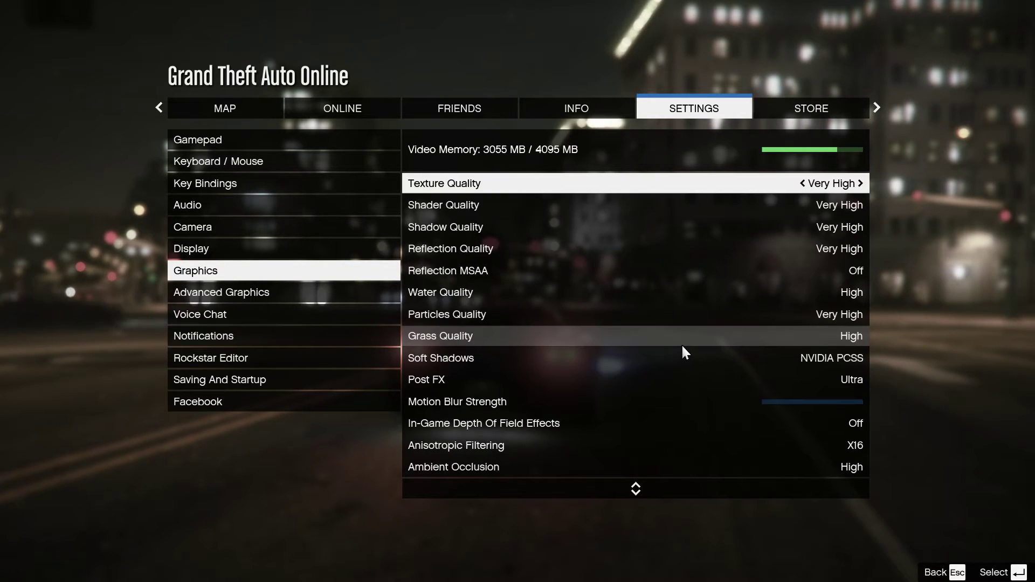
{"action": "key", "text": "Up"}
{"action": "key", "text": "Down"}
{"action": "left_click", "coordinate": [850, 248]}
{"action": "left_click", "coordinate": [860, 249]}
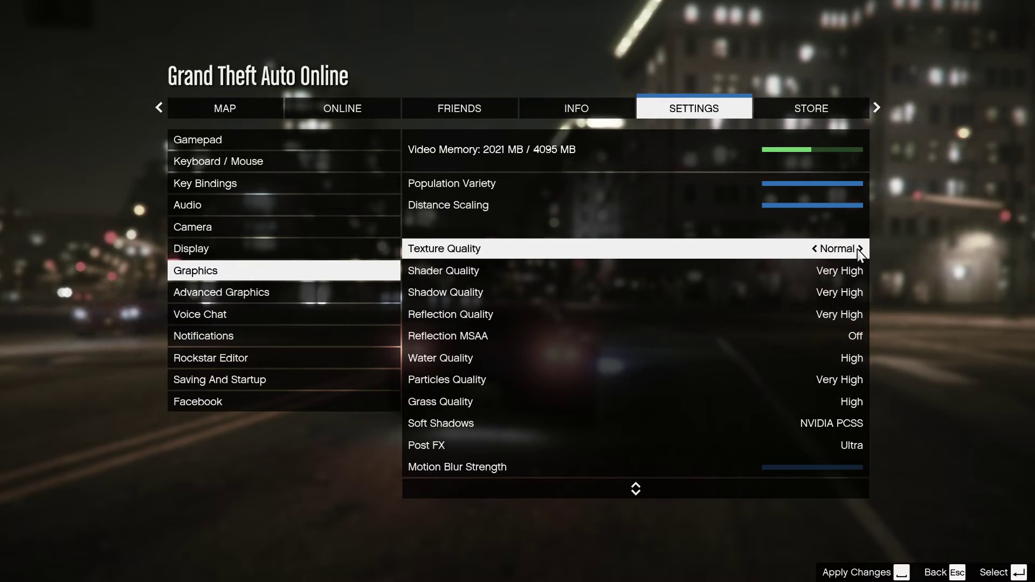
{"action": "left_click", "coordinate": [816, 249]}
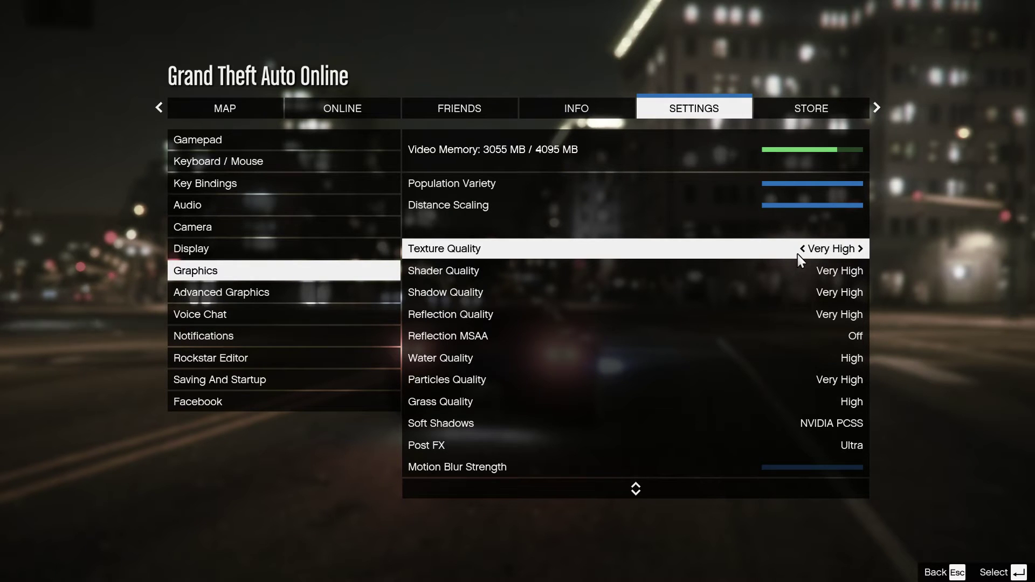
Select Reflection MSAA for inspection, try another Water Quality level and set Water Quality back to High.
{"action": "key", "text": "Down"}
{"action": "key", "text": "Down"}
{"action": "key", "text": "Down"}
{"action": "left_click", "coordinate": [767, 337]}
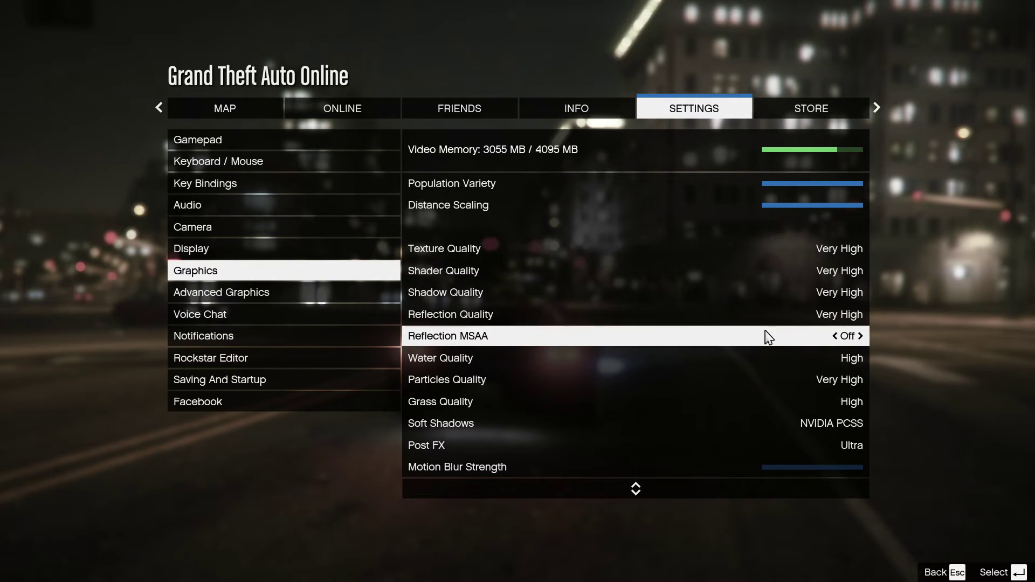
{"action": "left_click", "coordinate": [856, 360]}
{"action": "left_click", "coordinate": [860, 358]}
{"action": "left_click", "coordinate": [810, 359]}
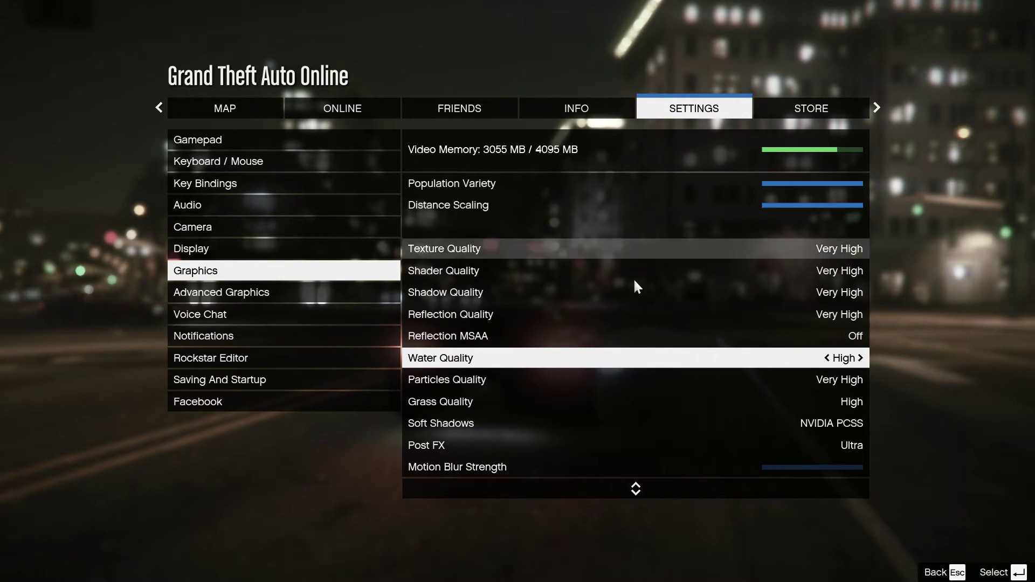
Try Reflection MSAA at X8 in the Graphics settings and set it back to Off.
{"action": "key", "text": "Down"}
{"action": "key", "text": "Down"}
{"action": "key", "text": "Down"}
{"action": "key", "text": "Down"}
{"action": "key", "text": "Down"}
{"action": "key", "text": "Down"}
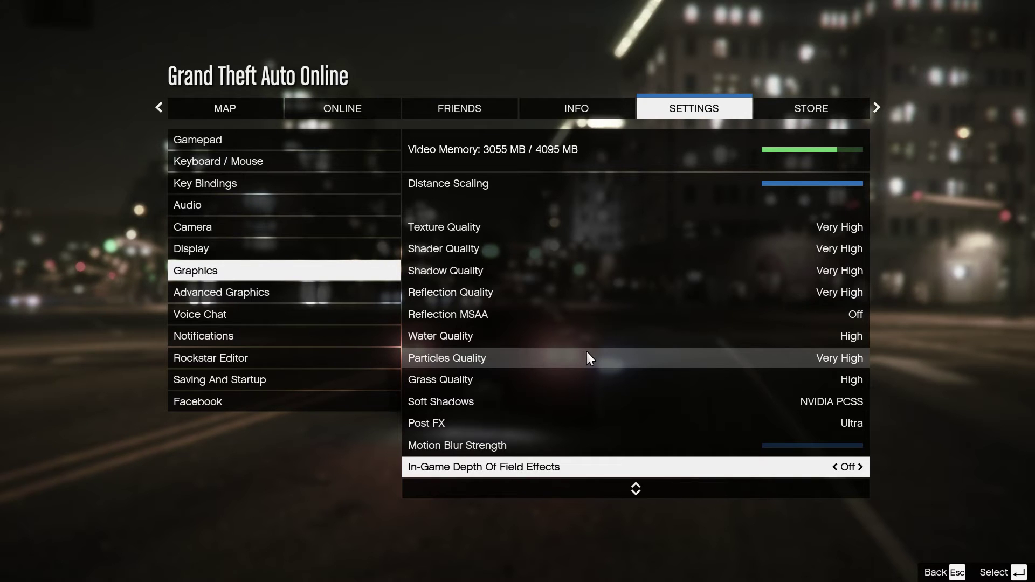
{"action": "key", "text": "Up"}
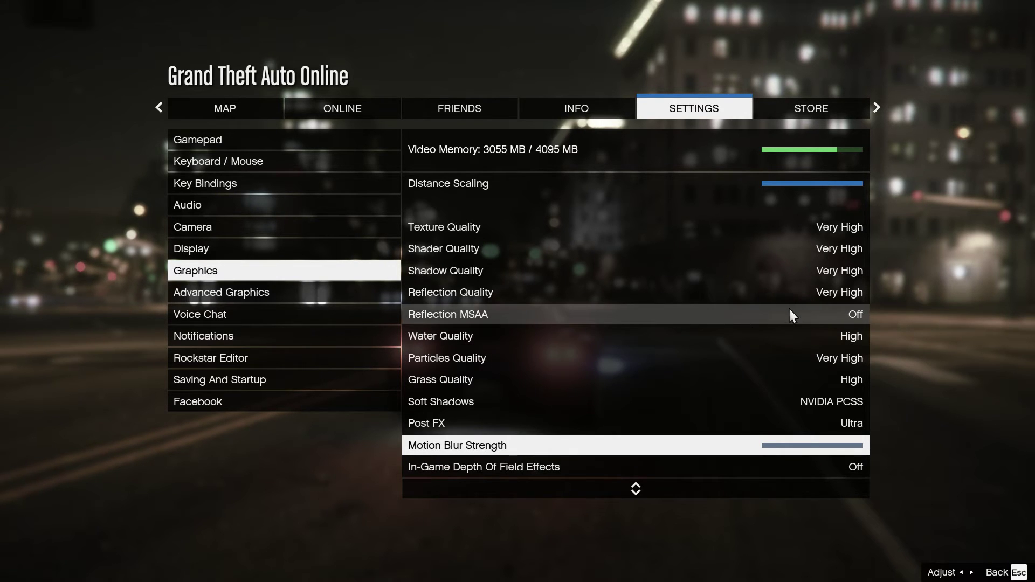
{"action": "left_click", "coordinate": [833, 321]}
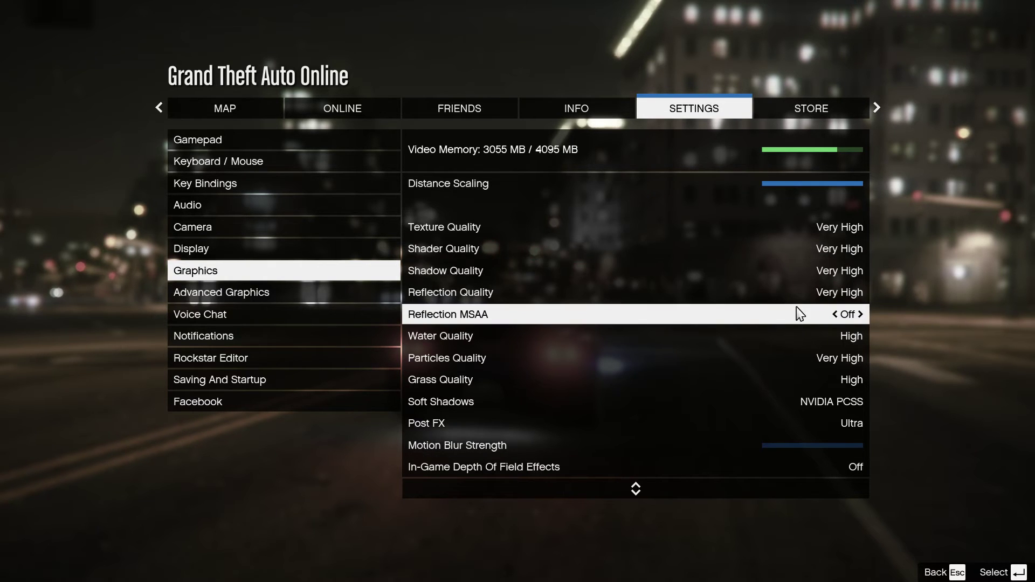
{"action": "left_click", "coordinate": [834, 317]}
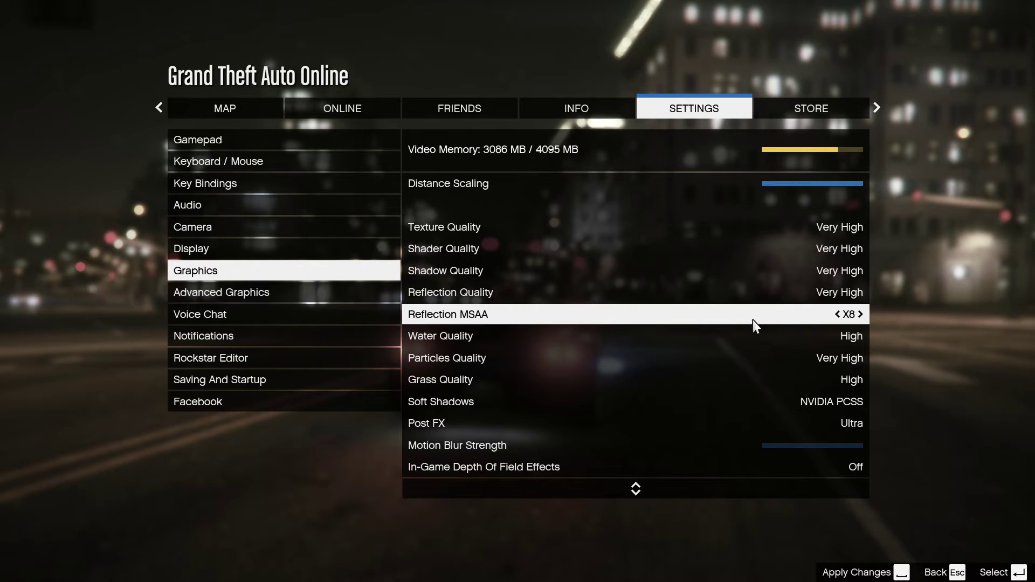
{"action": "left_click", "coordinate": [838, 316]}
{"action": "left_click", "coordinate": [838, 314]}
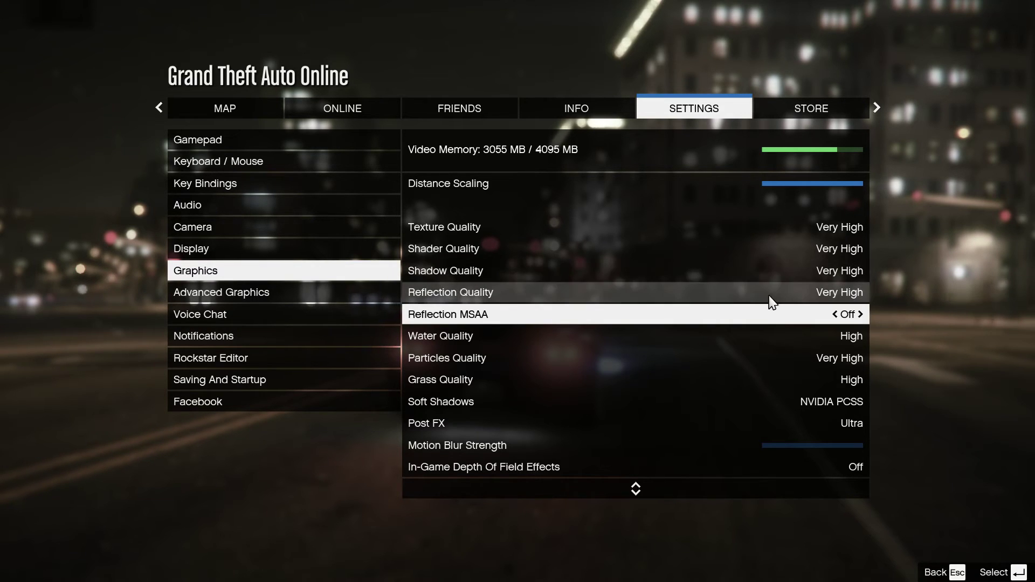
Cycle Reflection MSAA repeatedly through its levels up to X8 to compare video memory use, and return it to Off.
{"action": "left_click", "coordinate": [833, 316]}
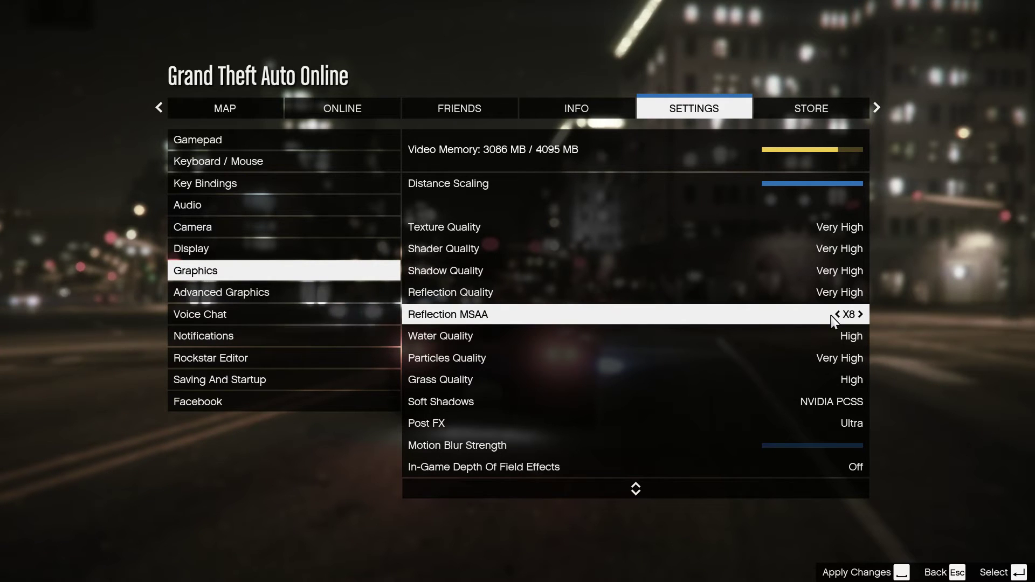
{"action": "left_click", "coordinate": [859, 315]}
{"action": "left_click", "coordinate": [859, 315]}
{"action": "left_click", "coordinate": [859, 315]}
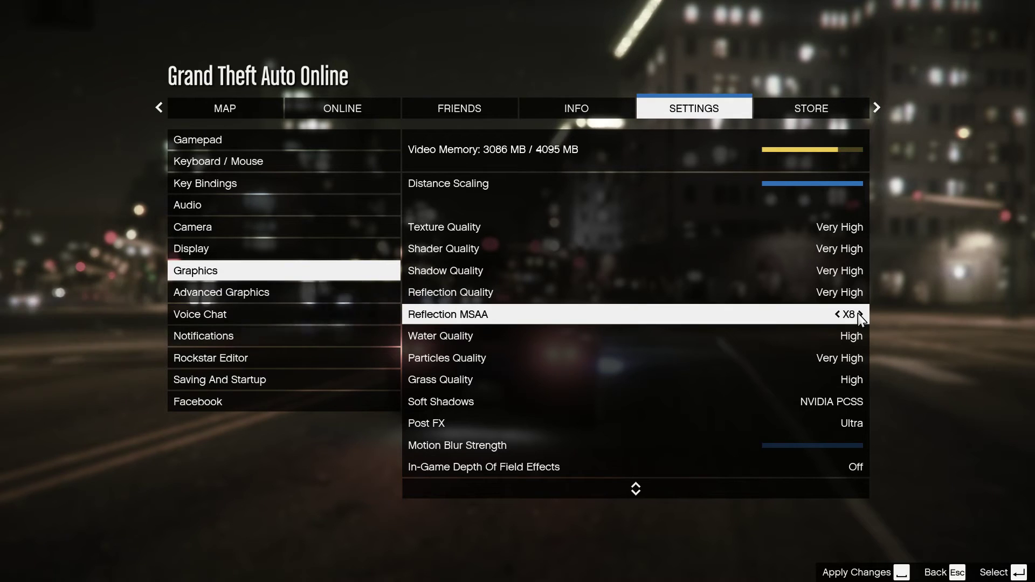
{"action": "left_click", "coordinate": [859, 315]}
{"action": "left_click", "coordinate": [858, 315]}
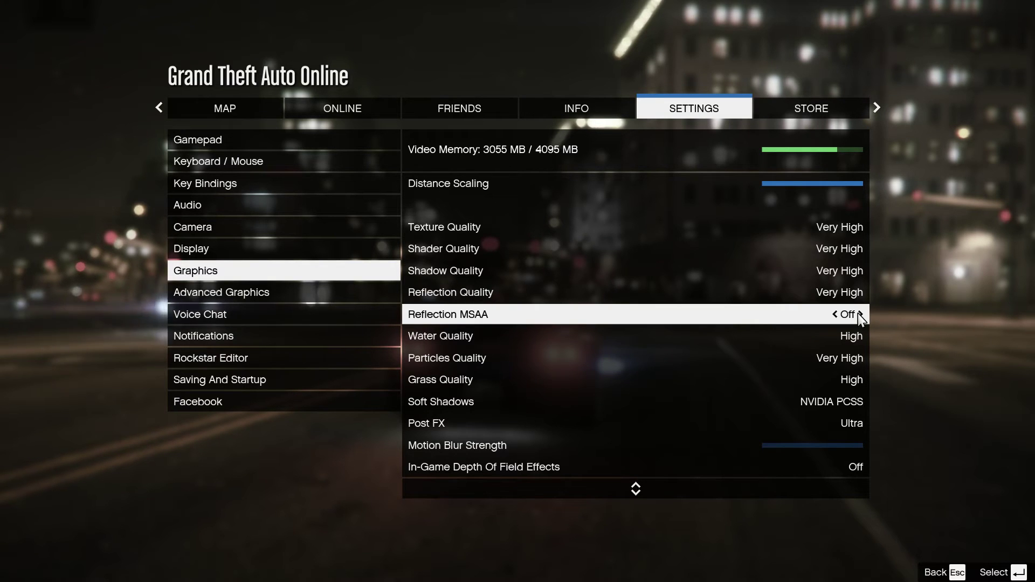
{"action": "left_click", "coordinate": [860, 314]}
{"action": "left_click", "coordinate": [860, 314]}
{"action": "left_click", "coordinate": [859, 315]}
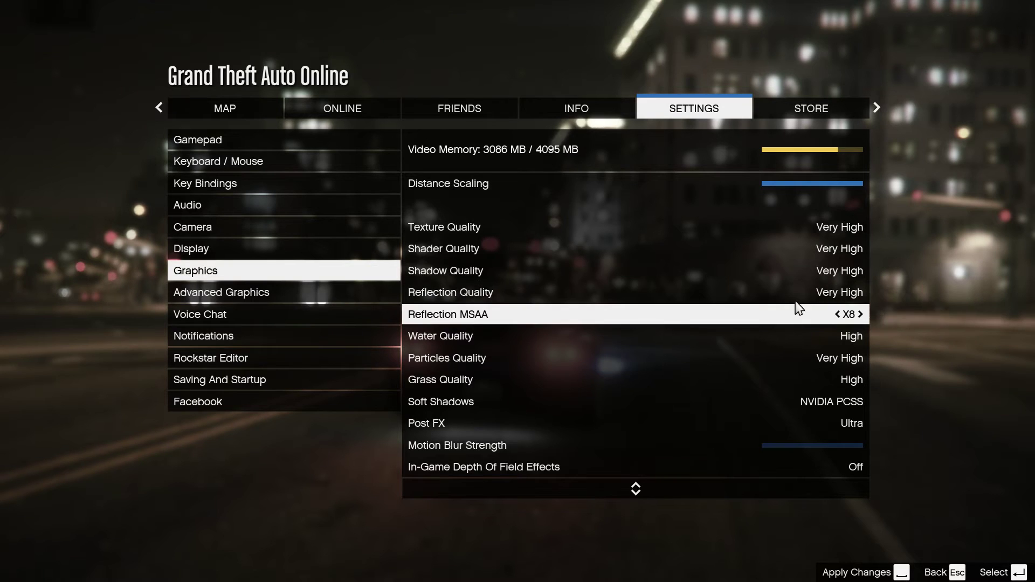
{"action": "left_click", "coordinate": [859, 314]}
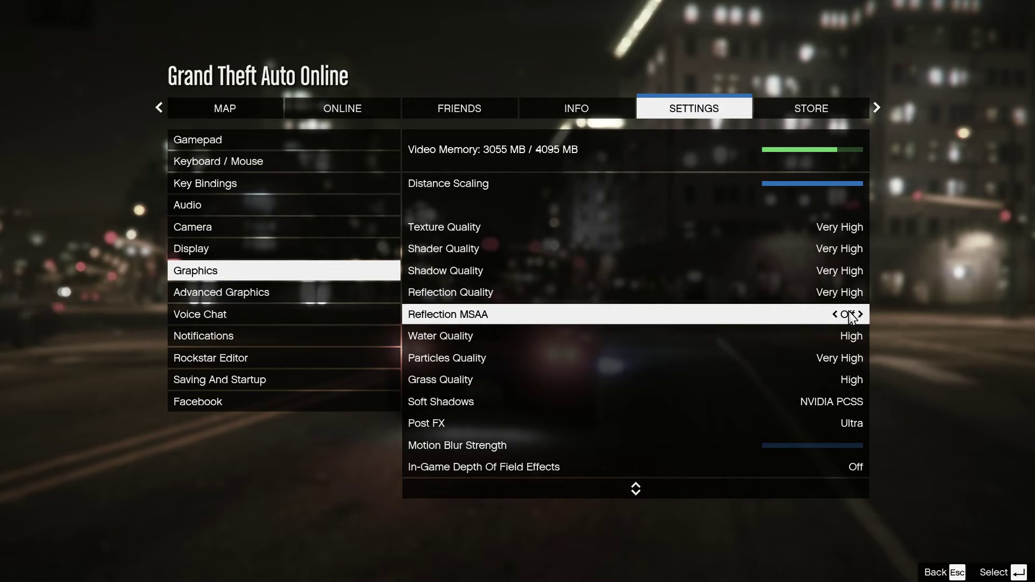
Check the Shadow Quality, Particles Quality and Grass Quality options and return to the game.
{"action": "left_click", "coordinate": [658, 271]}
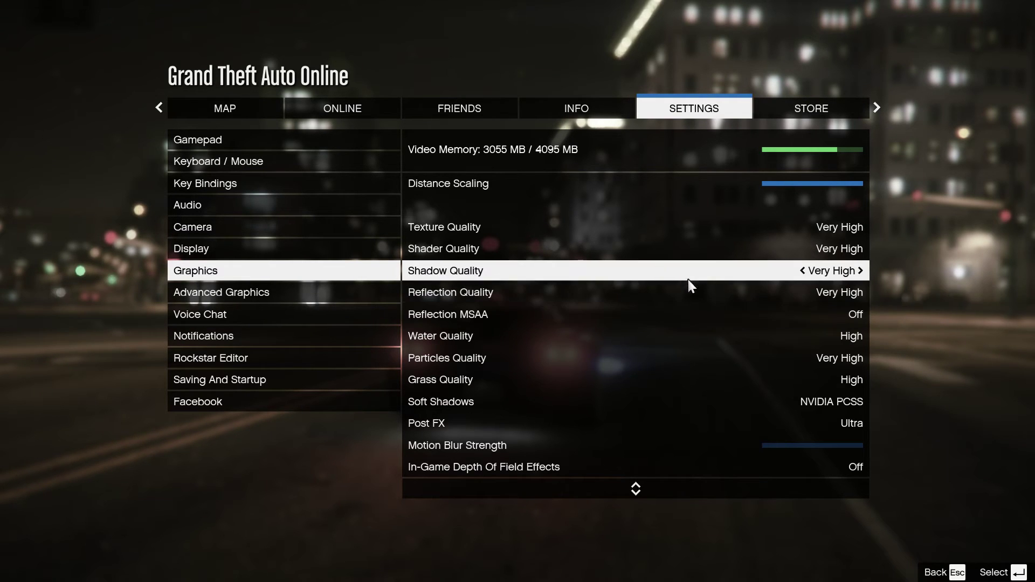
{"action": "left_click", "coordinate": [829, 362]}
{"action": "left_click", "coordinate": [831, 386]}
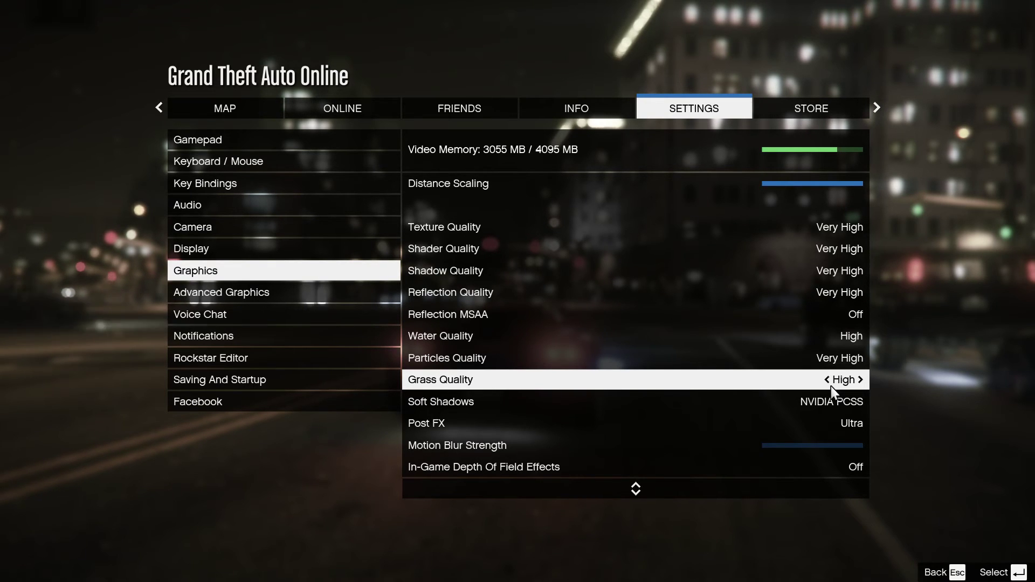
{"action": "key", "text": "Escape"}
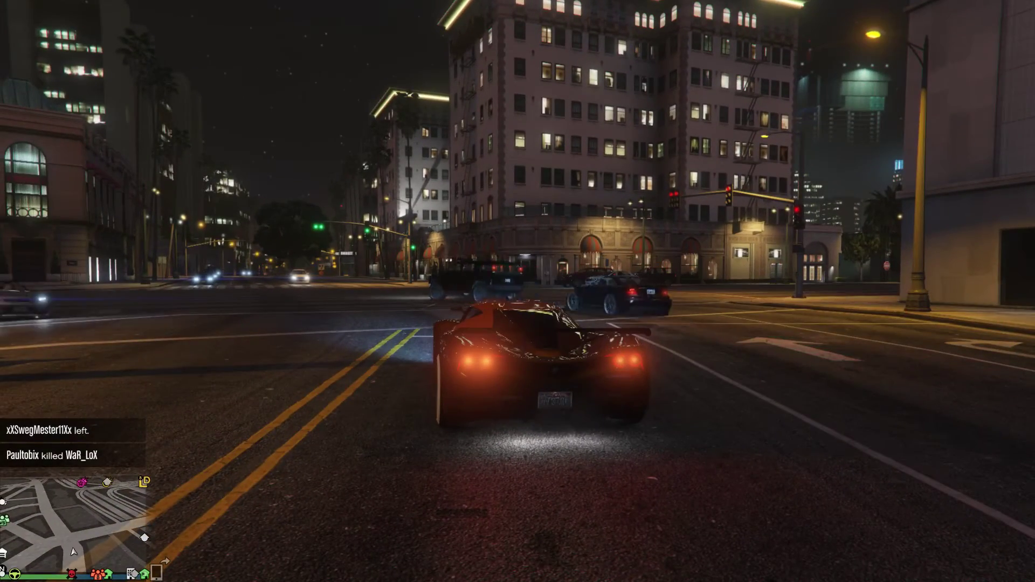
Reopen the Graphics settings and examine the full list again, from the display options to the quality levels.
{"action": "key", "text": "Escape"}
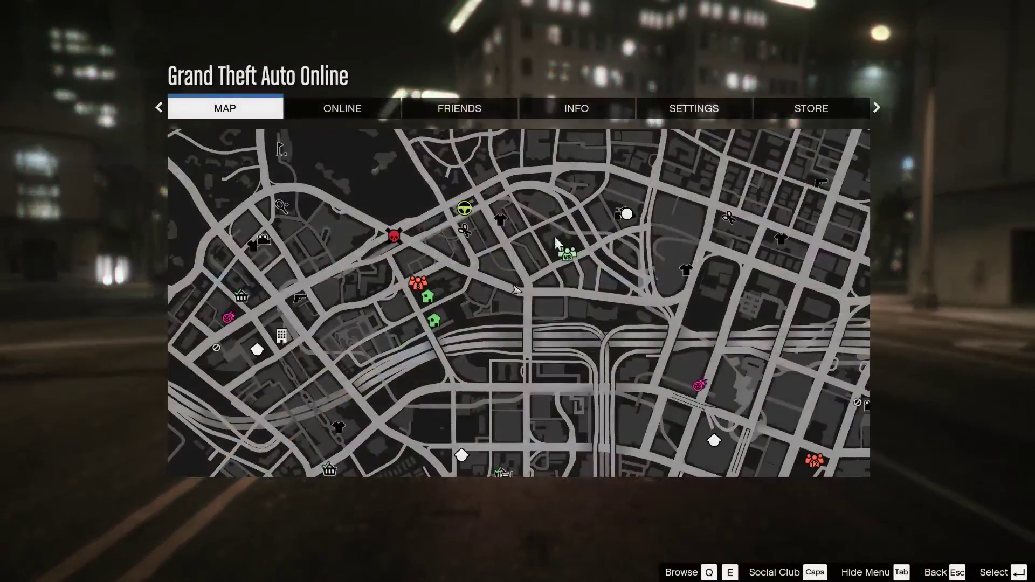
{"action": "left_click", "coordinate": [671, 114]}
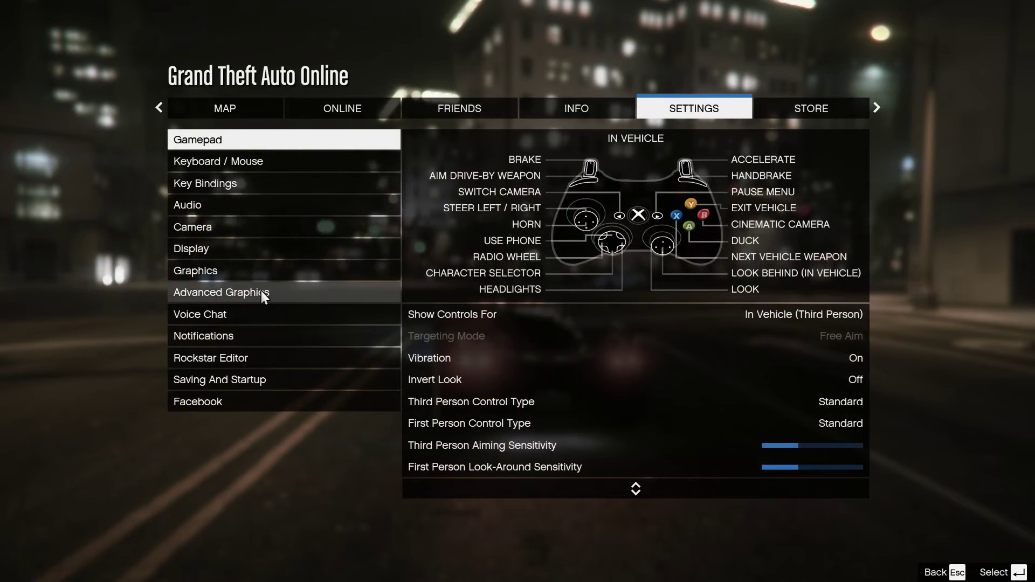
{"action": "left_click", "coordinate": [264, 274]}
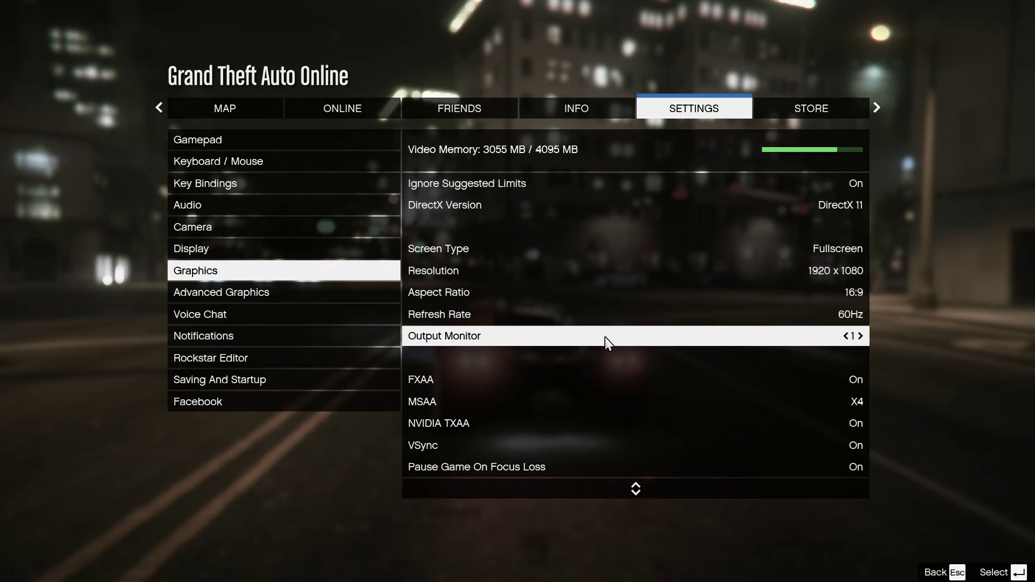
{"action": "key", "text": "Down"}
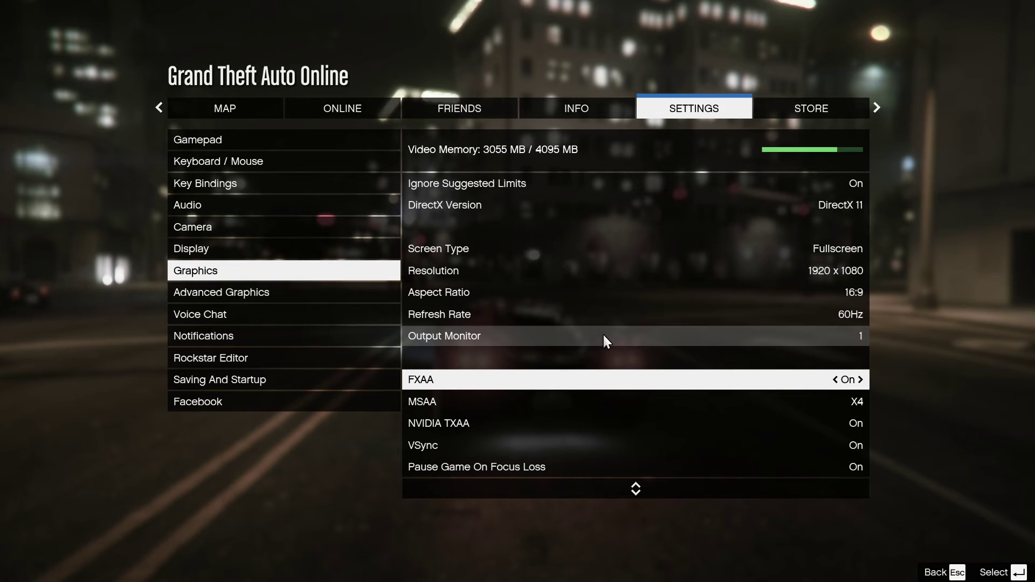
{"action": "key", "text": "Down"}
{"action": "key", "text": "Down"}
{"action": "key", "text": "Down"}
{"action": "key", "text": "Down"}
{"action": "key", "text": "Down"}
{"action": "key", "text": "Down"}
{"action": "key", "text": "Down"}
{"action": "key", "text": "Down"}
{"action": "key", "text": "Down"}
{"action": "key", "text": "Down"}
{"action": "key", "text": "Down"}
{"action": "key", "text": "Down"}
{"action": "key", "text": "Down"}
{"action": "key", "text": "Down"}
{"action": "key", "text": "Down"}
{"action": "key", "text": "Down"}
{"action": "key", "text": "Down"}
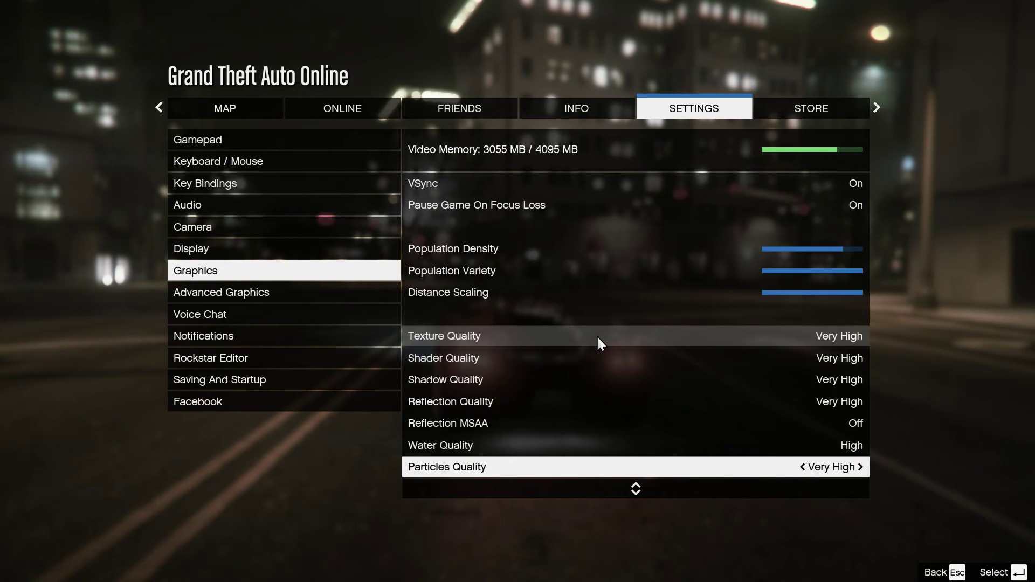
{"action": "key", "text": "Down"}
{"action": "key", "text": "Down"}
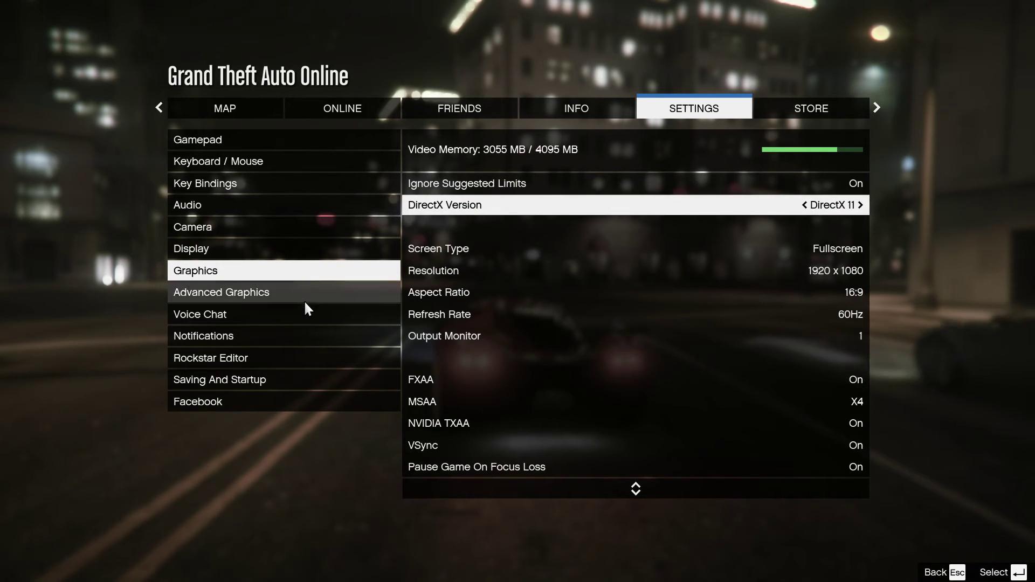
Try Frame Scaling Mode values such as 5/4 (x1.250) in the Advanced Graphics settings, set it back to Off and return to the game.
{"action": "left_click", "coordinate": [389, 296]}
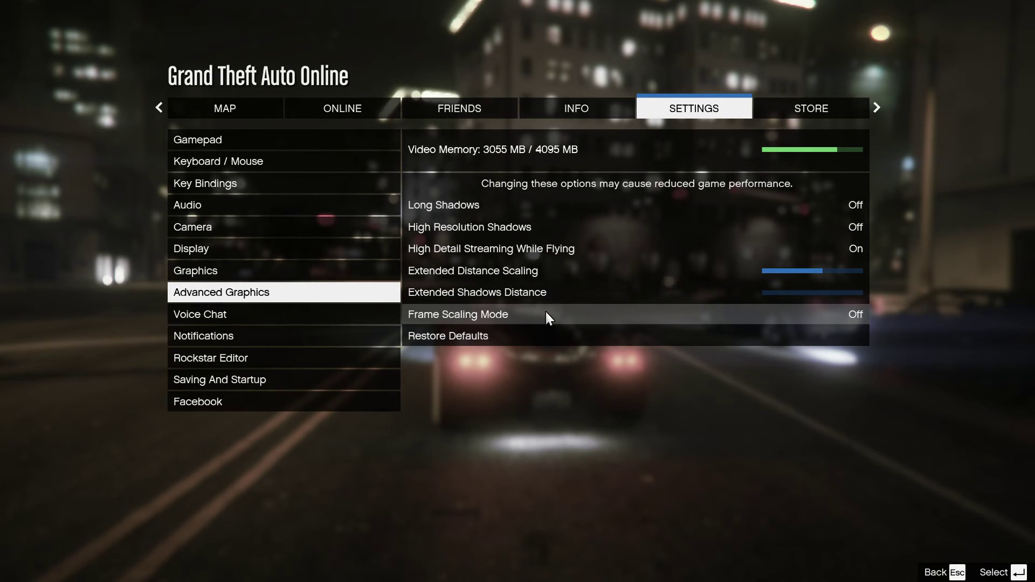
{"action": "left_click", "coordinate": [856, 317]}
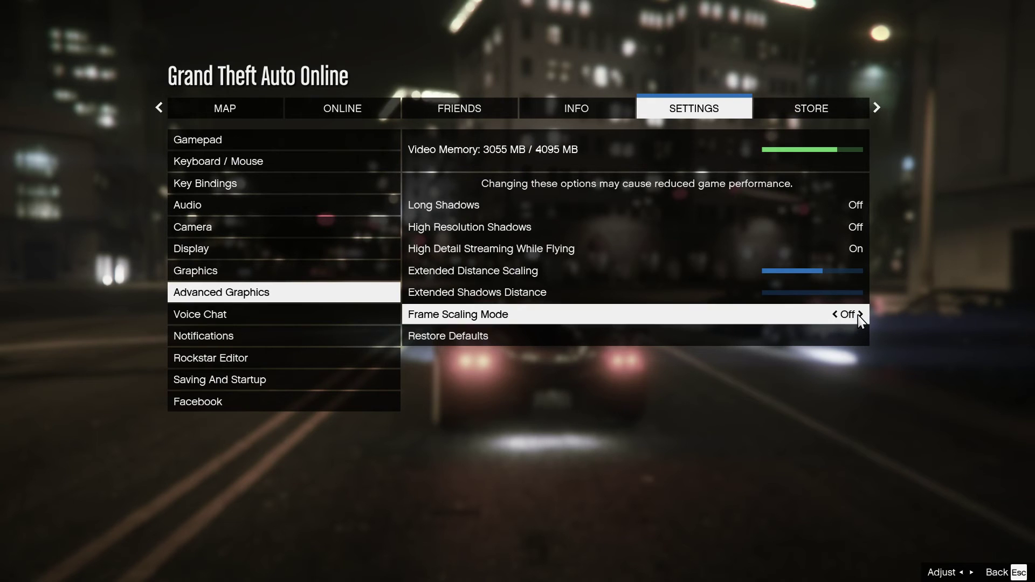
{"action": "left_click", "coordinate": [860, 316]}
{"action": "left_click", "coordinate": [860, 316]}
{"action": "left_click", "coordinate": [859, 315]}
{"action": "left_click", "coordinate": [859, 315]}
{"action": "left_click", "coordinate": [859, 316]}
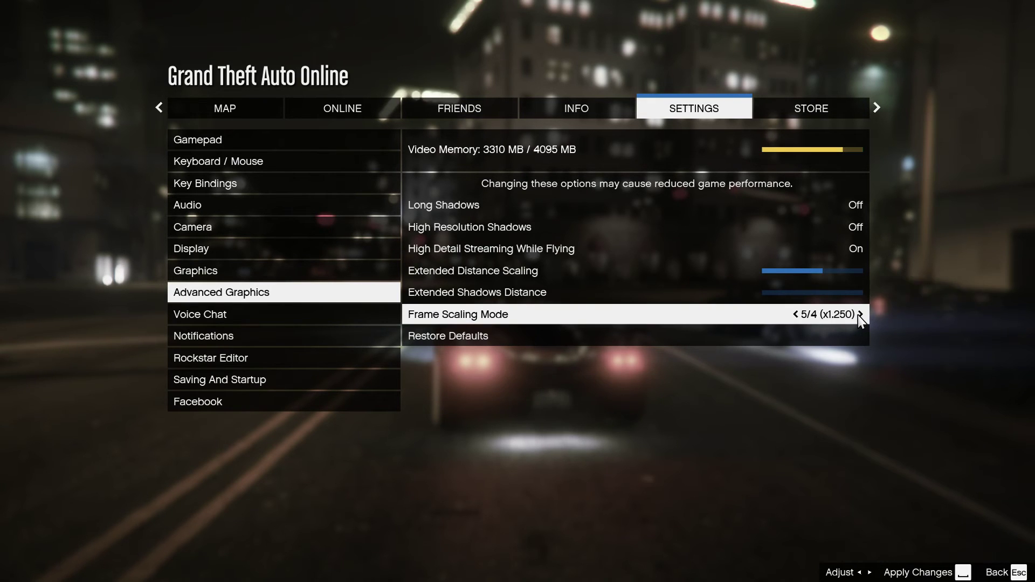
{"action": "left_click", "coordinate": [860, 315]}
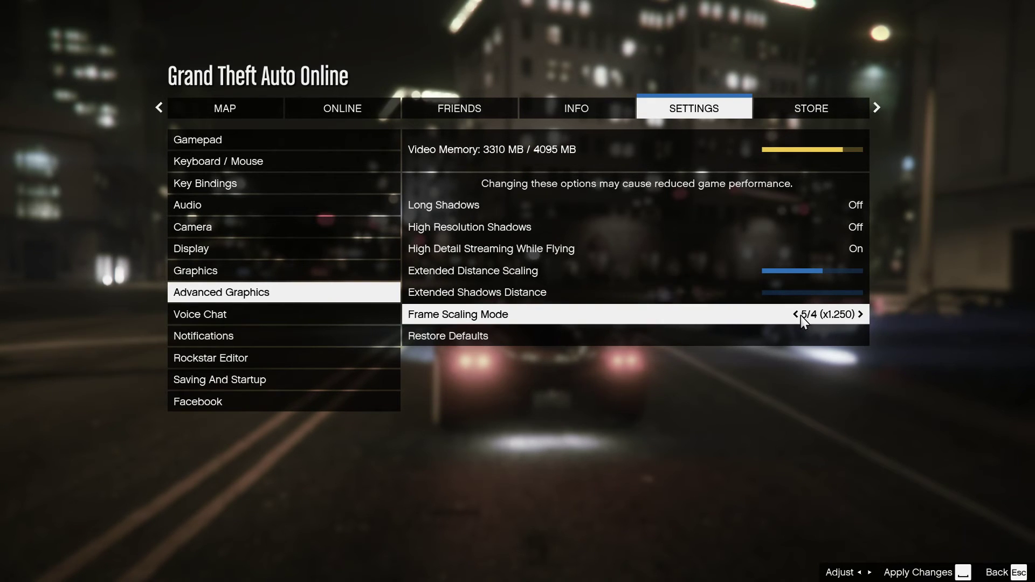
{"action": "left_click", "coordinate": [797, 315]}
{"action": "left_click", "coordinate": [796, 315]}
{"action": "left_click", "coordinate": [860, 315]}
{"action": "left_click", "coordinate": [859, 315]}
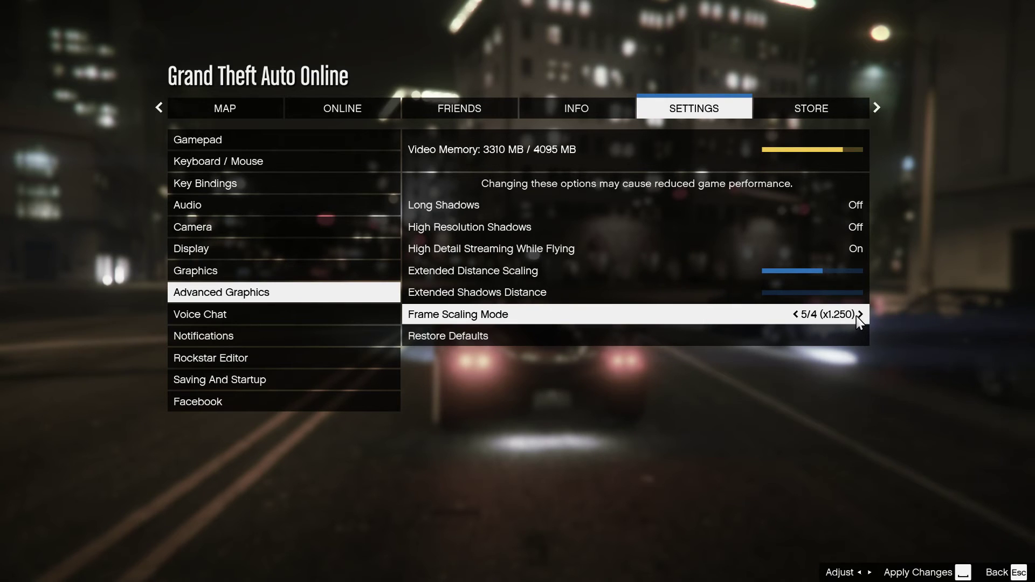
{"action": "left_click", "coordinate": [796, 315]}
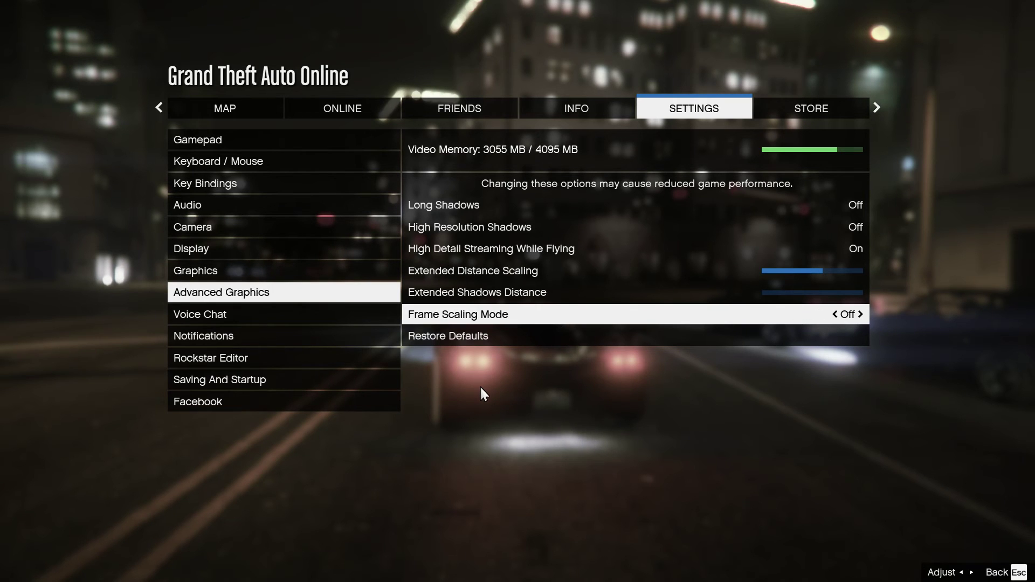
{"action": "key", "text": "Escape"}
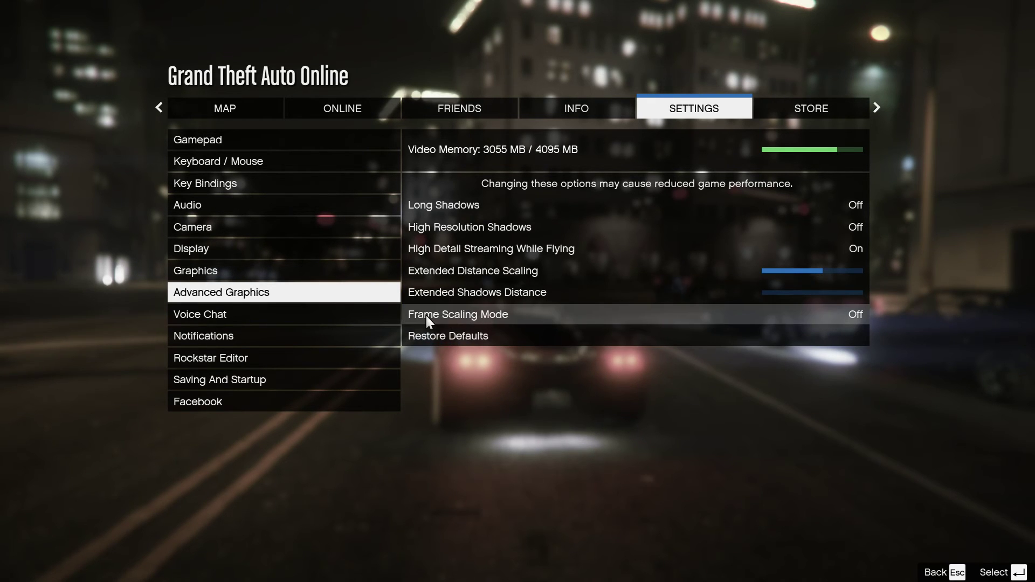
{"action": "left_click", "coordinate": [322, 271]}
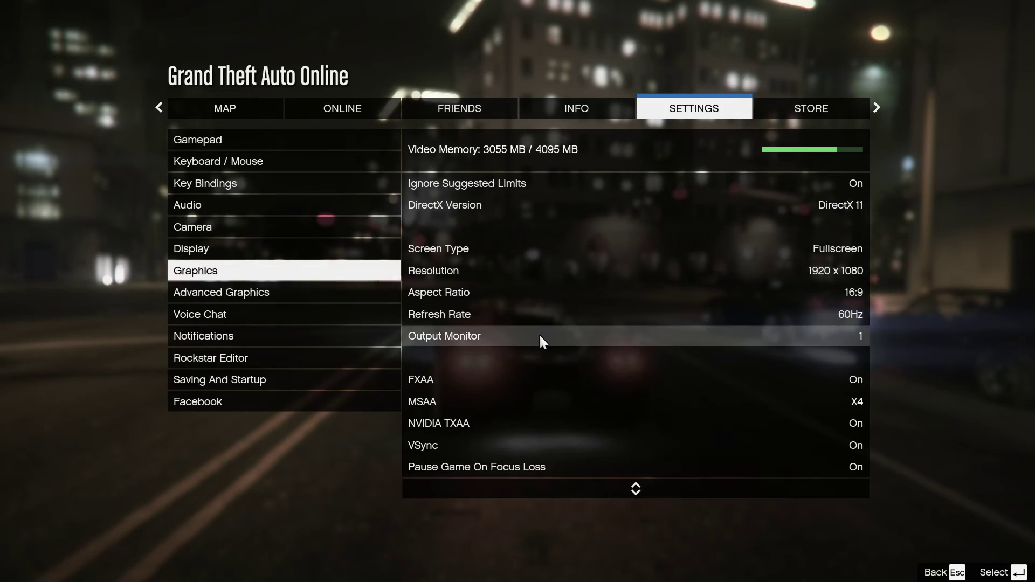
{"action": "key", "text": "Escape"}
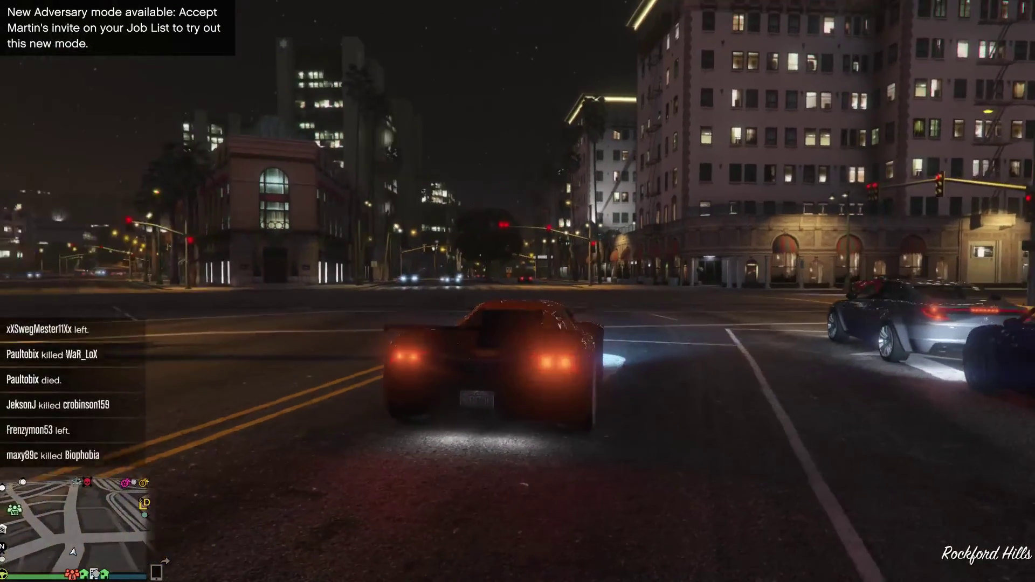
{"action": "key", "text": "a"}
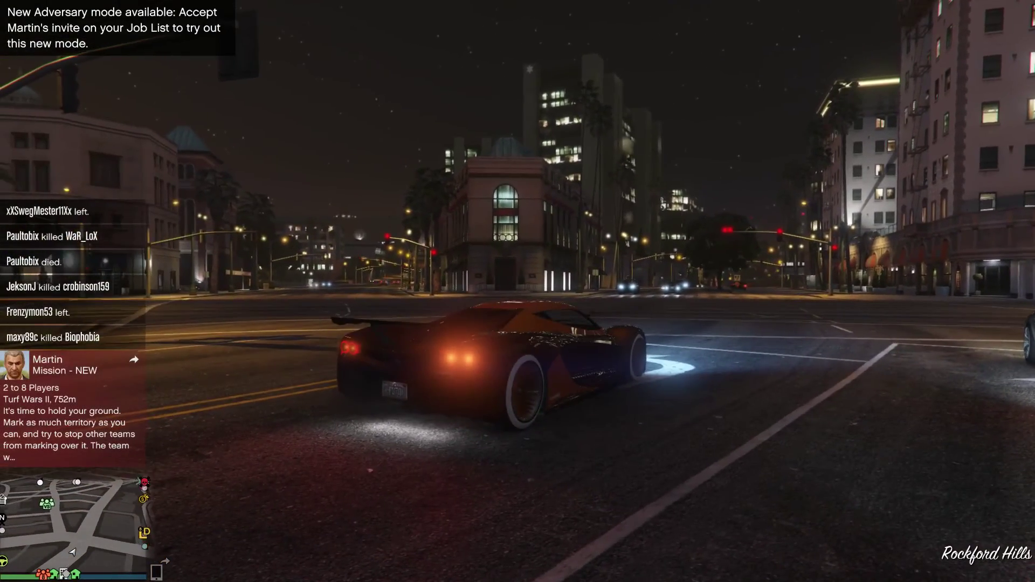
{"action": "key", "text": "d"}
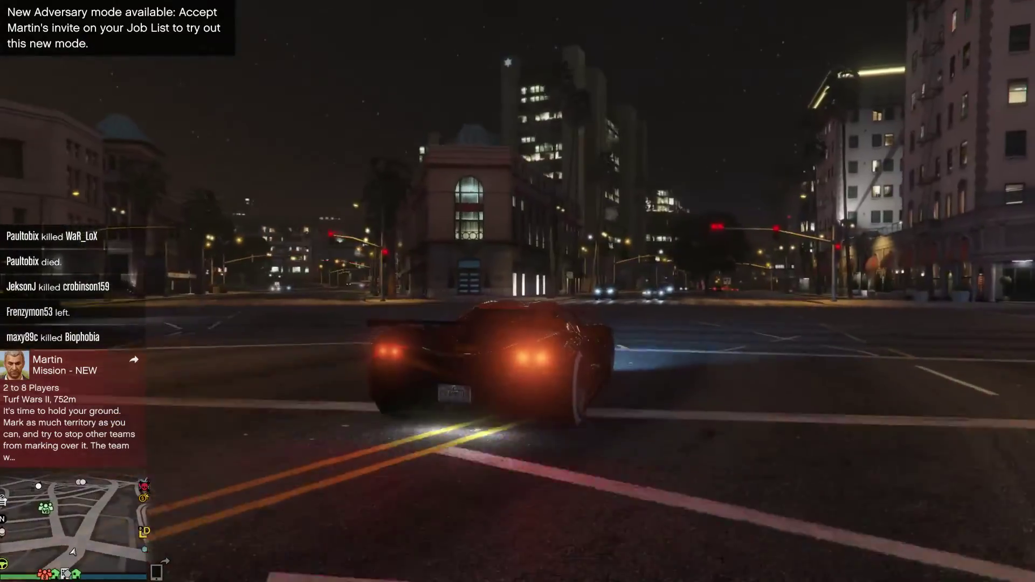
{"action": "key", "text": "w"}
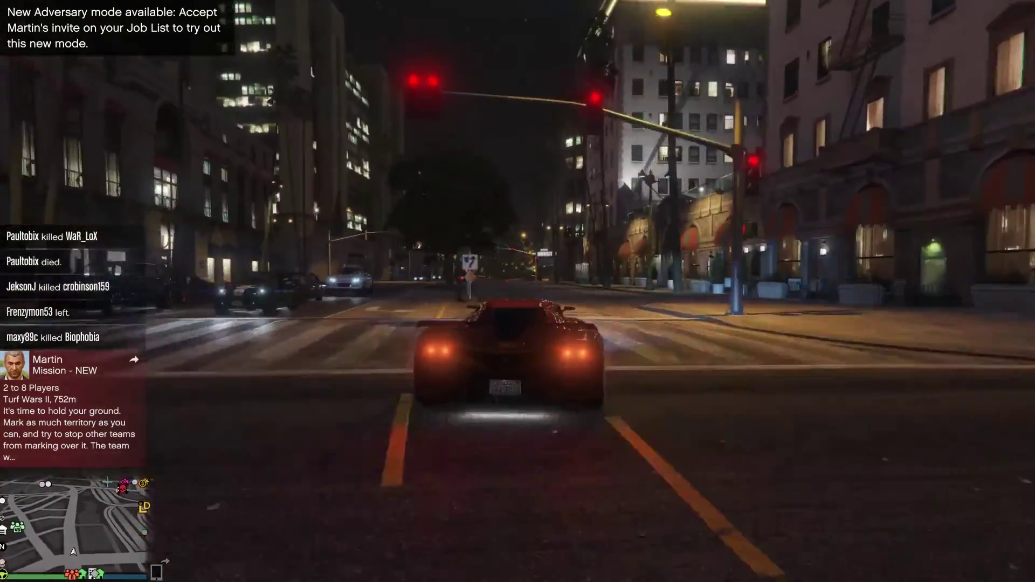
{"action": "key", "text": "w"}
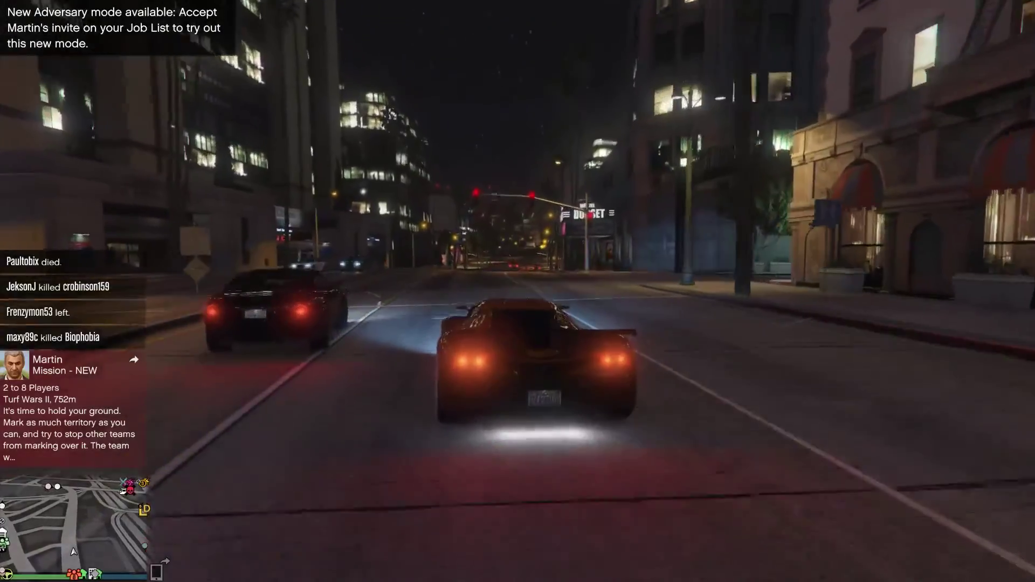
{"action": "key", "text": "w"}
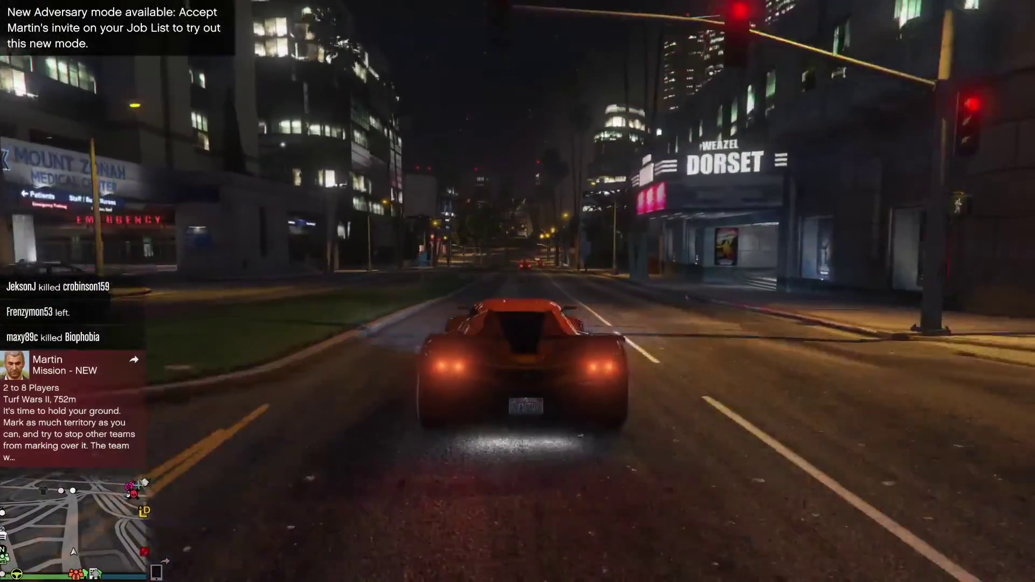
{"action": "key", "text": "w"}
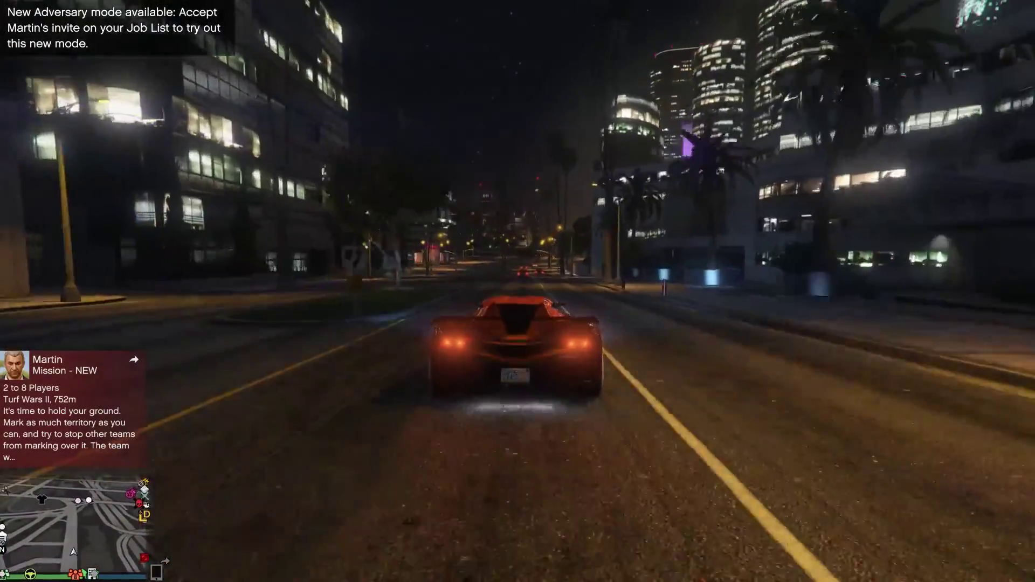
{"action": "key", "text": "w"}
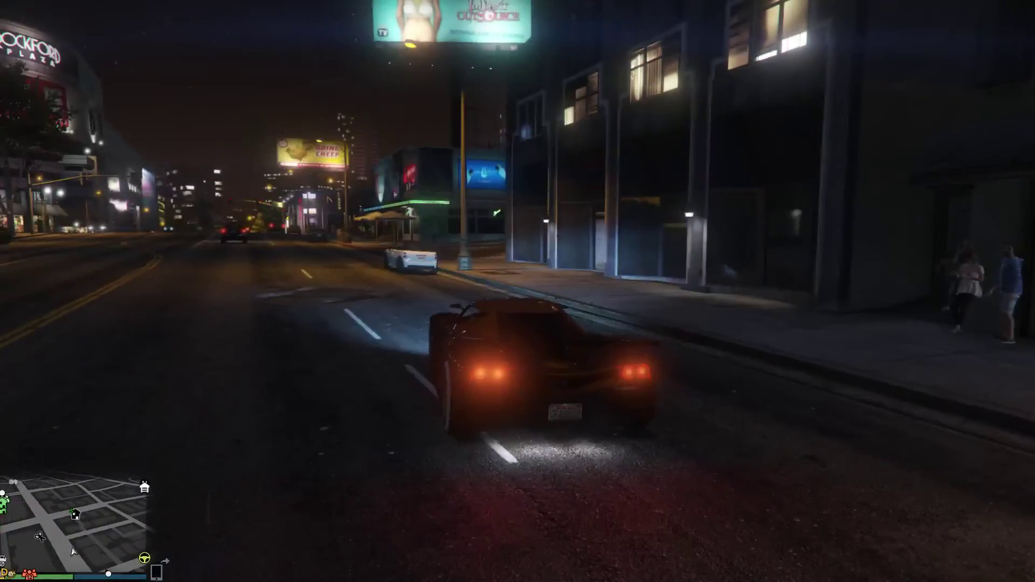
Exit Grand Theft Auto V to the desktop and confirm quitting.
{"action": "key", "text": "Escape"}
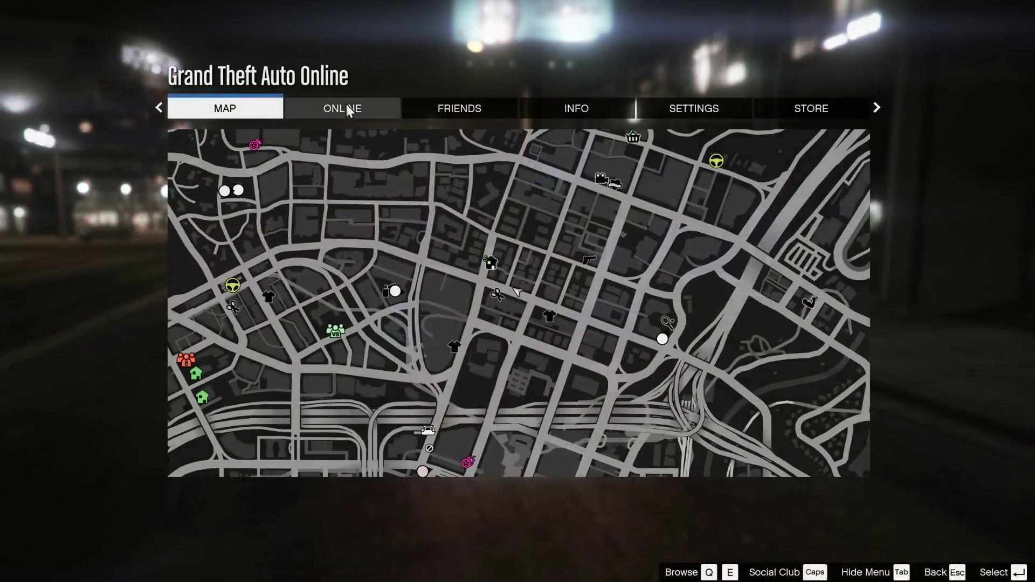
{"action": "left_click", "coordinate": [345, 109]}
{"action": "left_click", "coordinate": [251, 405]}
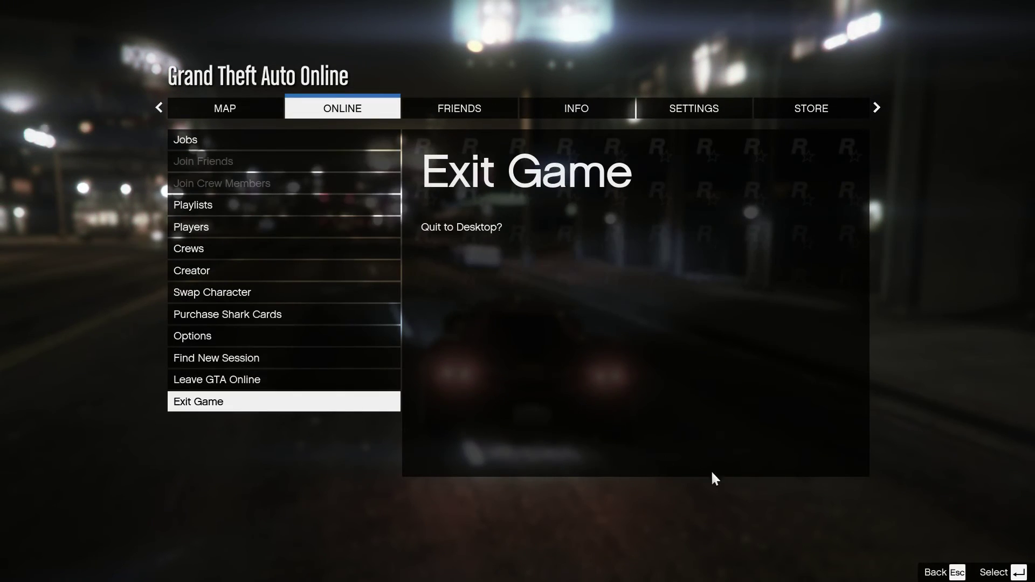
{"action": "left_click", "coordinate": [1004, 573]}
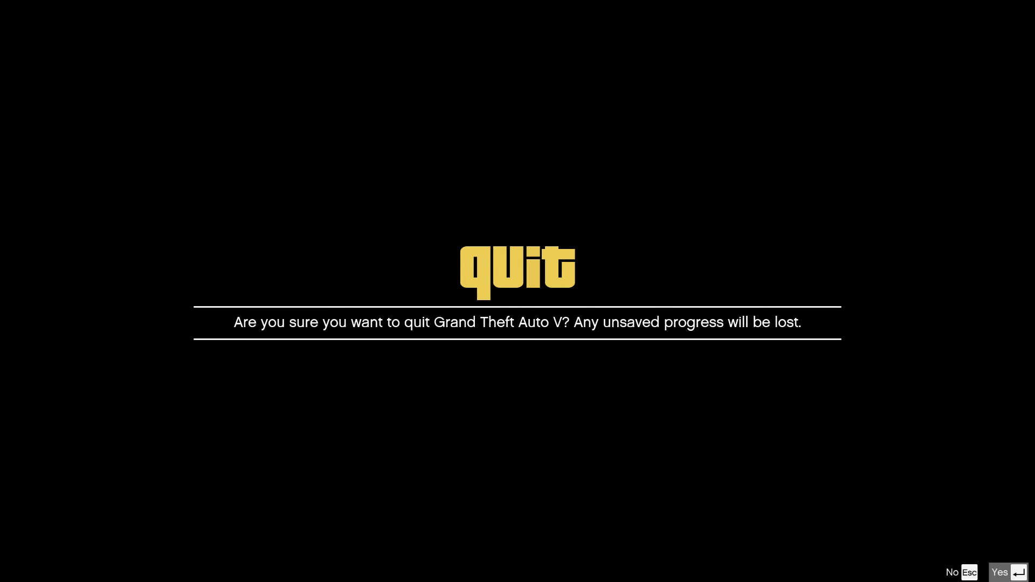
{"action": "key", "text": "Return"}
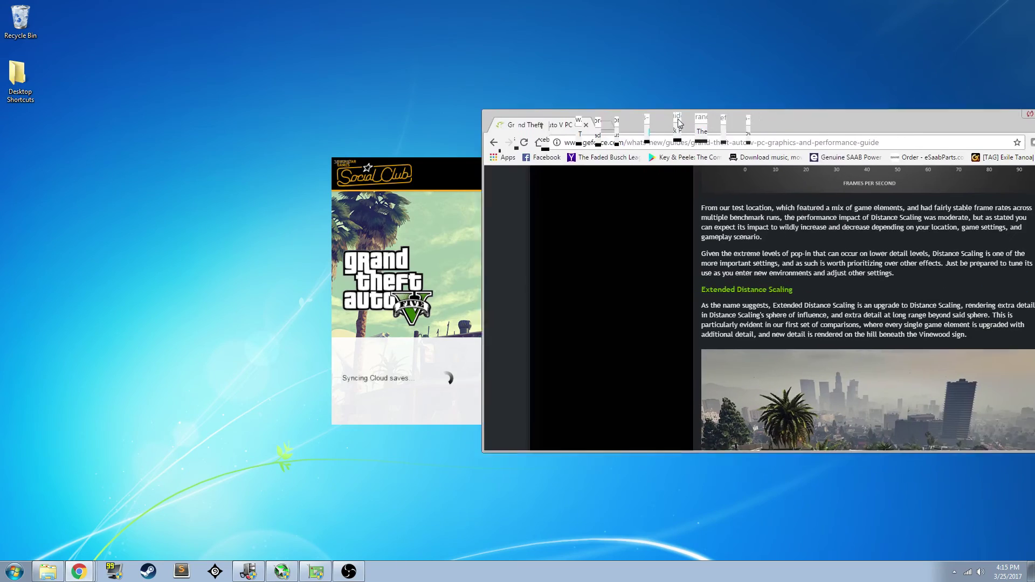
Switch to Chrome, move and maximize its window, and go to the GeForce guide's Soft Shadows Performance chart.
{"action": "left_click_drag", "start_coordinate": [987, 126], "coordinate": [661, 125]}
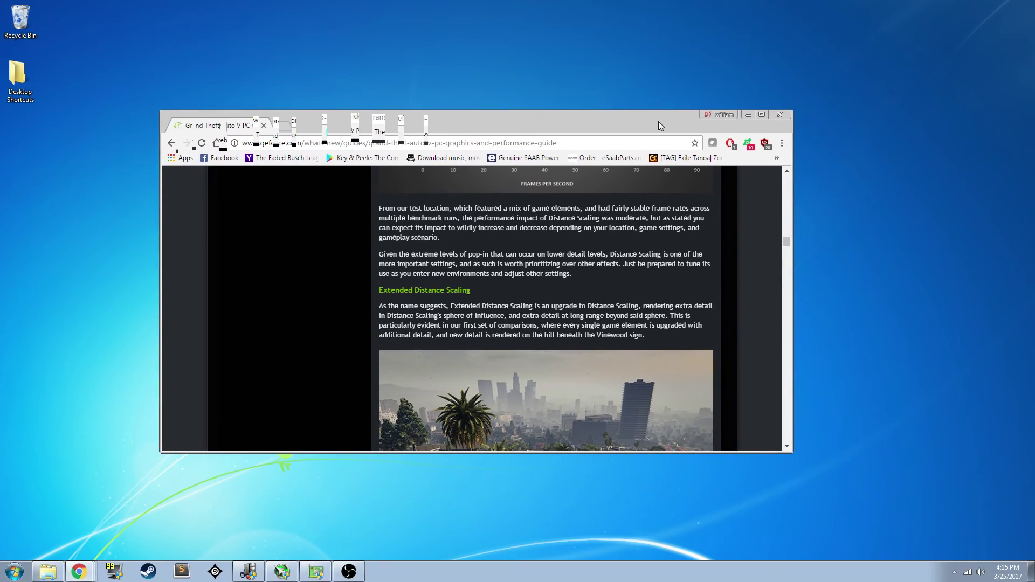
{"action": "left_click", "coordinate": [762, 115]}
{"action": "scroll", "coordinate": [282, 257], "scroll_direction": "up", "scroll_amount": 15}
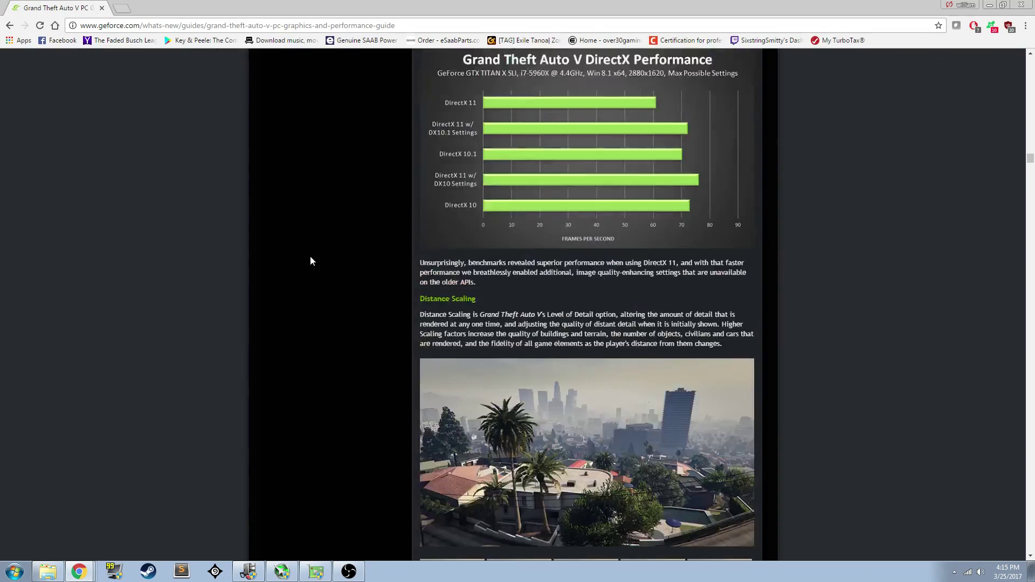
{"action": "scroll", "coordinate": [311, 261], "scroll_direction": "up", "scroll_amount": 20}
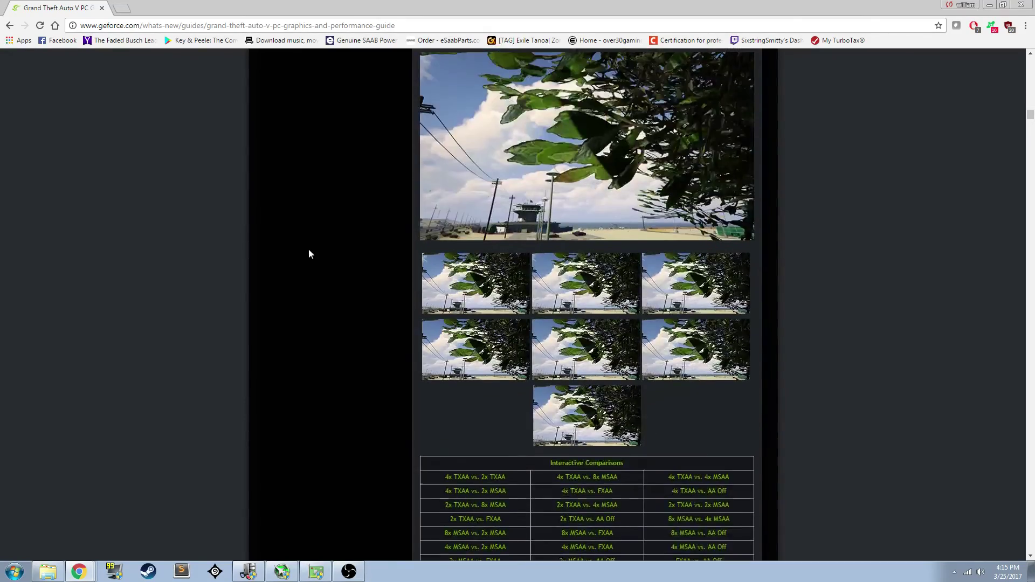
{"action": "scroll", "coordinate": [309, 249], "scroll_direction": "up", "scroll_amount": 10}
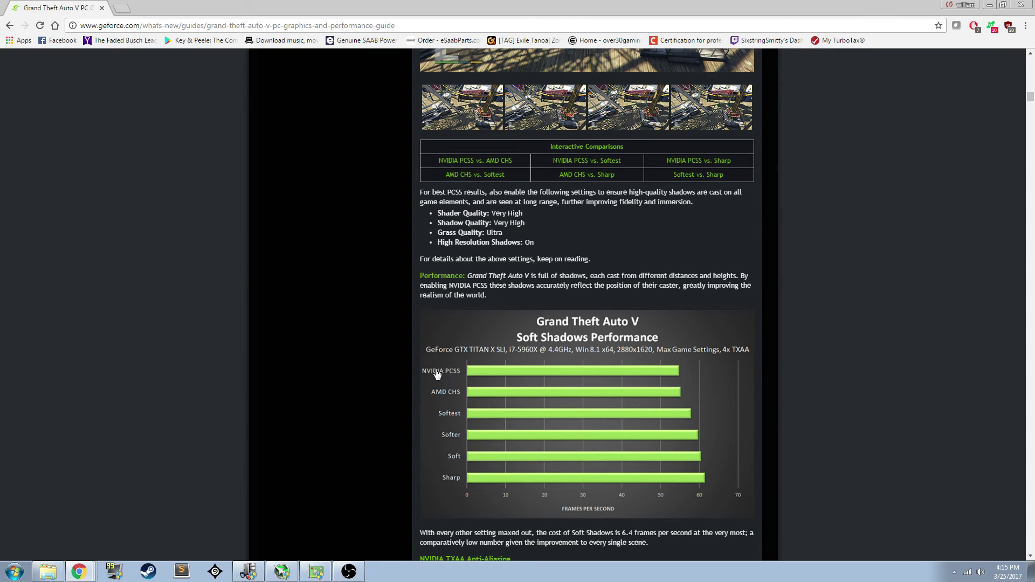
{"action": "scroll", "coordinate": [434, 375], "scroll_direction": "down", "scroll_amount": 1}
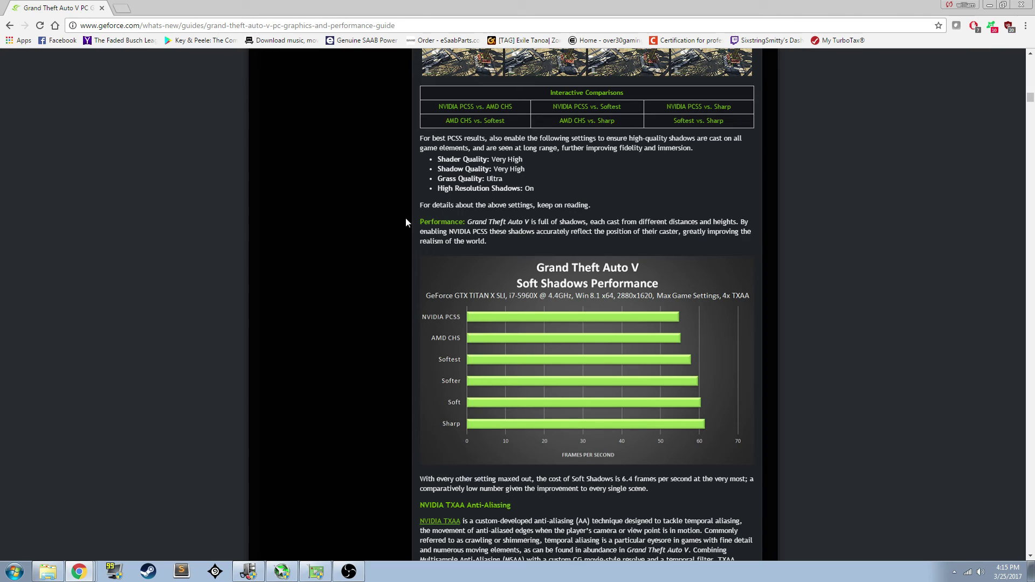
Read the NVIDIA PCSS Performance paragraph and examine the Soft Shadows Performance chart with the text around it.
{"action": "left_click_drag", "start_coordinate": [417, 223], "coordinate": [507, 241]}
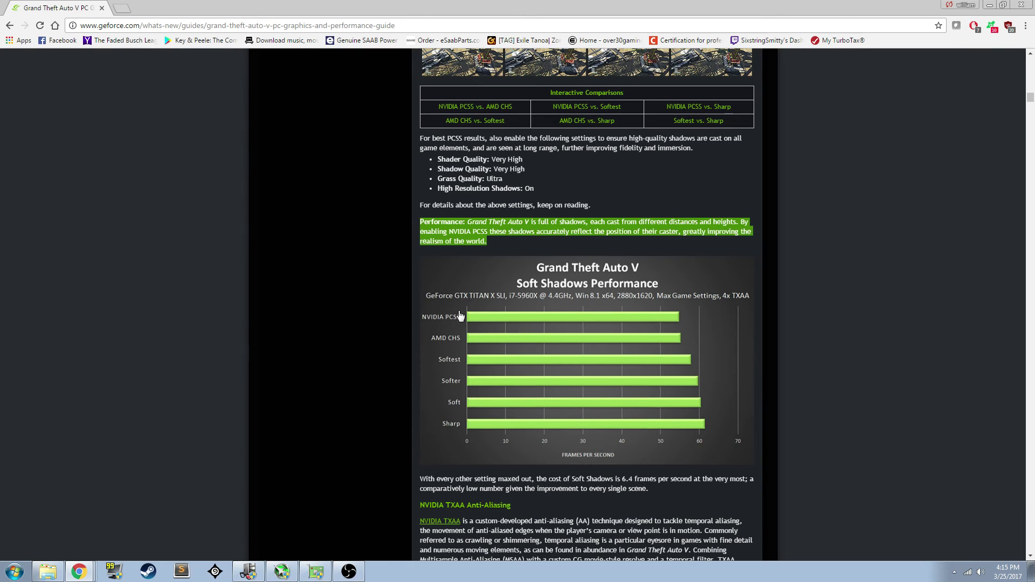
{"action": "left_click", "coordinate": [370, 312]}
{"action": "scroll", "coordinate": [370, 311], "scroll_direction": "down", "scroll_amount": 1}
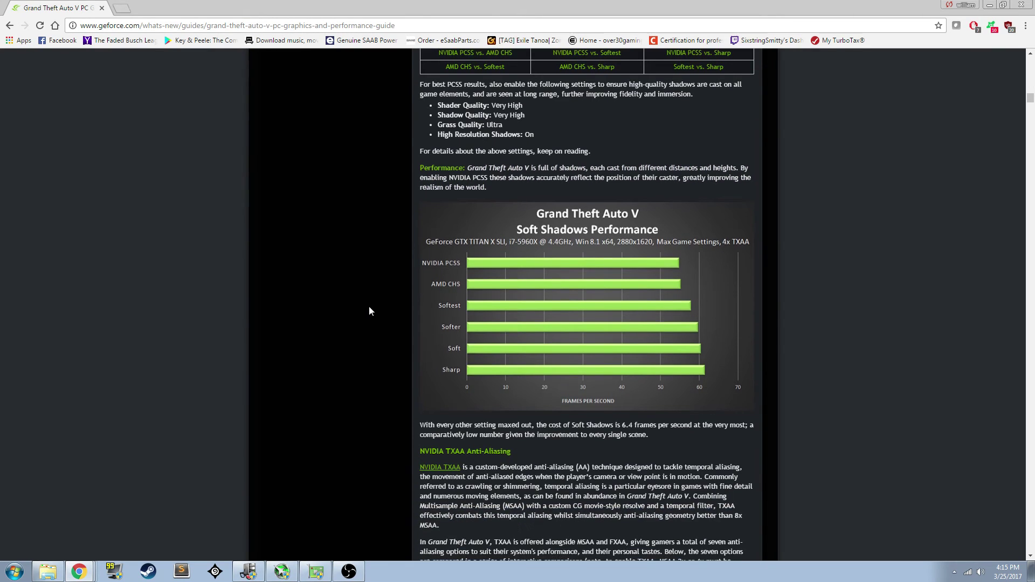
{"action": "scroll", "coordinate": [369, 306], "scroll_direction": "down", "scroll_amount": 3}
{"action": "scroll", "coordinate": [370, 307], "scroll_direction": "up", "scroll_amount": 7}
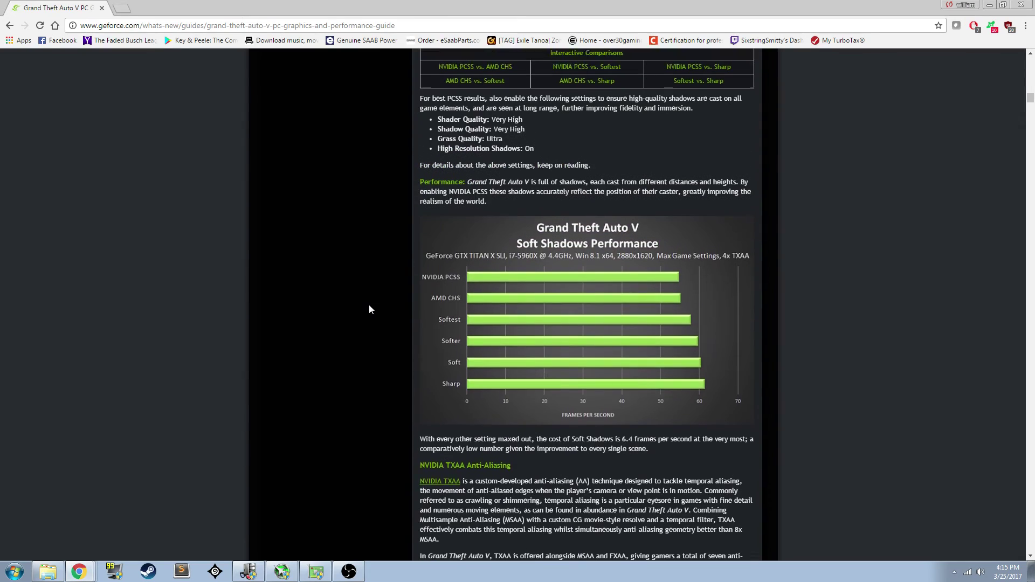
{"action": "scroll", "coordinate": [369, 305], "scroll_direction": "down", "scroll_amount": 4}
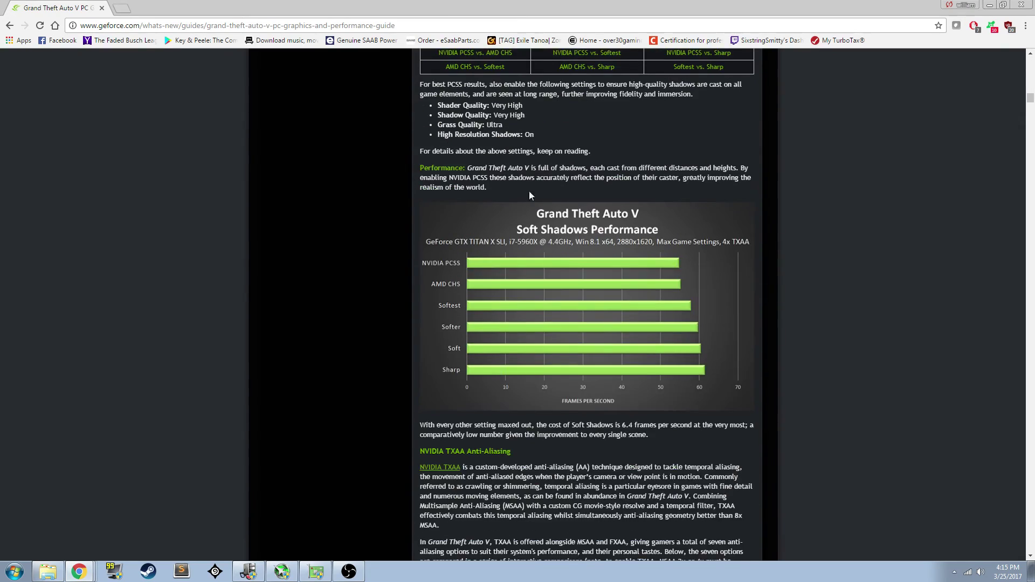
{"action": "scroll", "coordinate": [565, 156], "scroll_direction": "up", "scroll_amount": 2}
Return to the start of the GeForce guide and examine its Article Contents list, including Additional Graphics Settings.
{"action": "scroll", "coordinate": [348, 231], "scroll_direction": "up", "scroll_amount": 15}
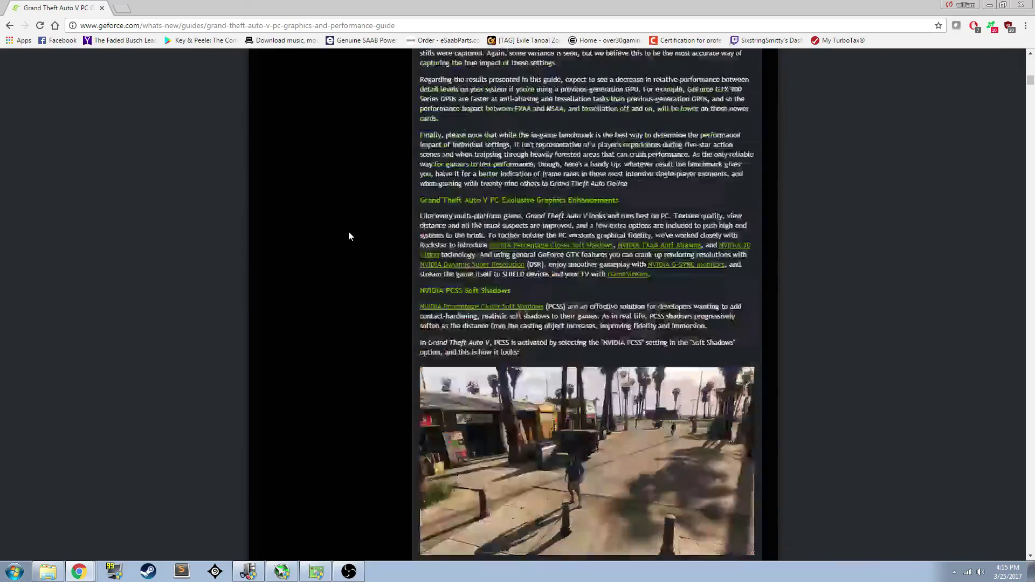
{"action": "scroll", "coordinate": [349, 231], "scroll_direction": "up", "scroll_amount": 7}
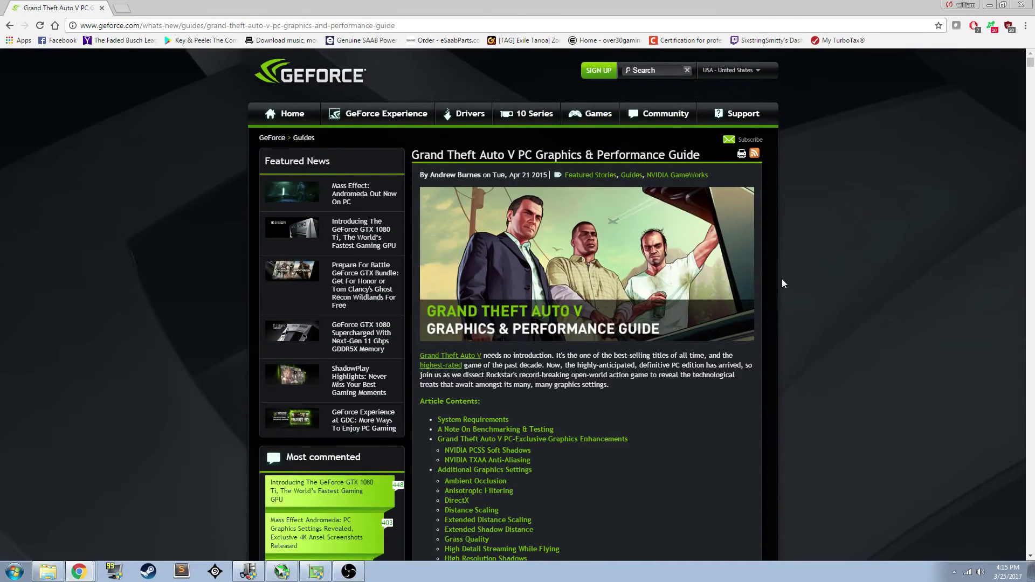
{"action": "scroll", "coordinate": [813, 351], "scroll_direction": "down", "scroll_amount": 3}
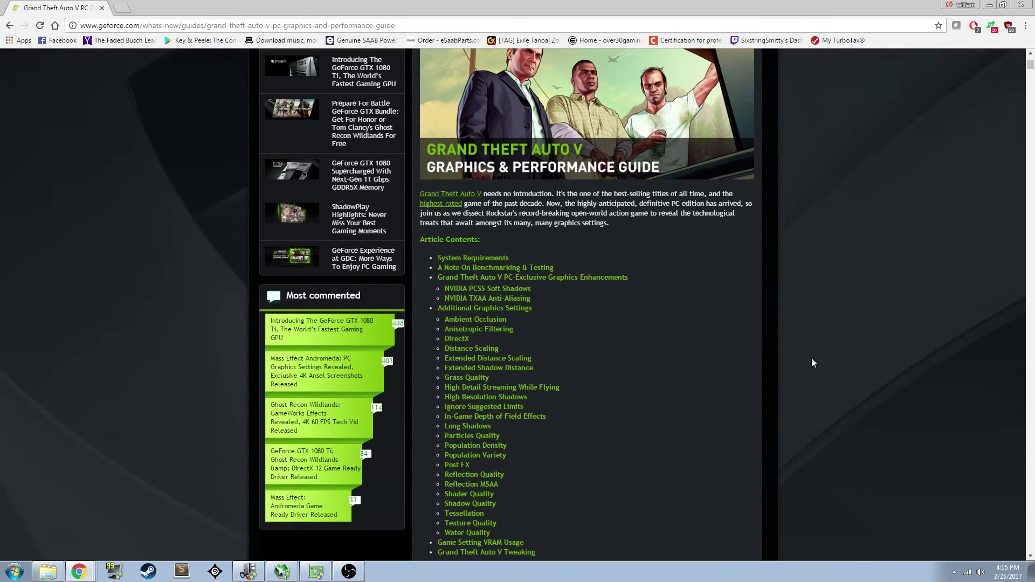
{"action": "scroll", "coordinate": [814, 361], "scroll_direction": "down", "scroll_amount": 3}
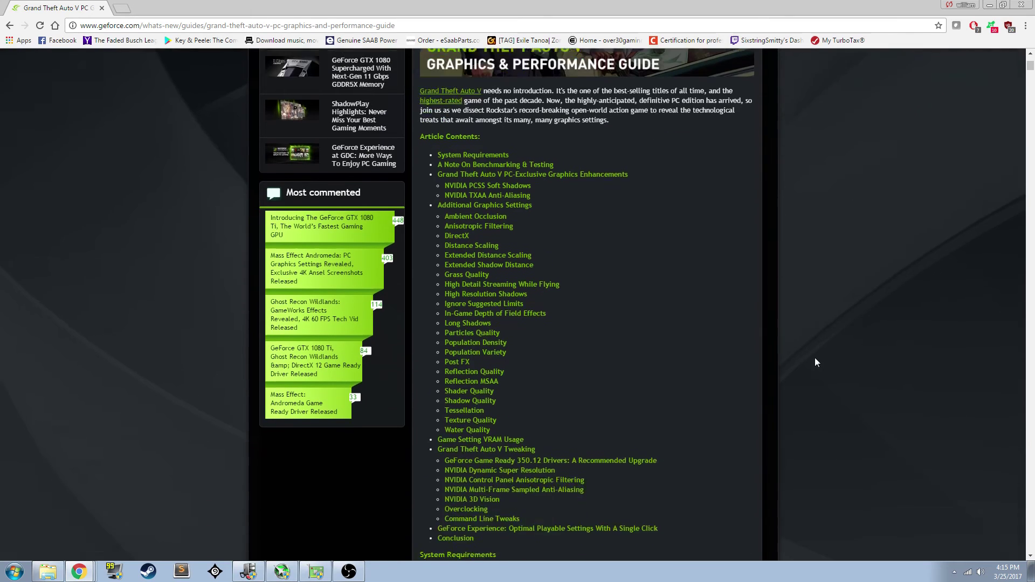
{"action": "scroll", "coordinate": [275, 169], "scroll_direction": "up", "scroll_amount": 5}
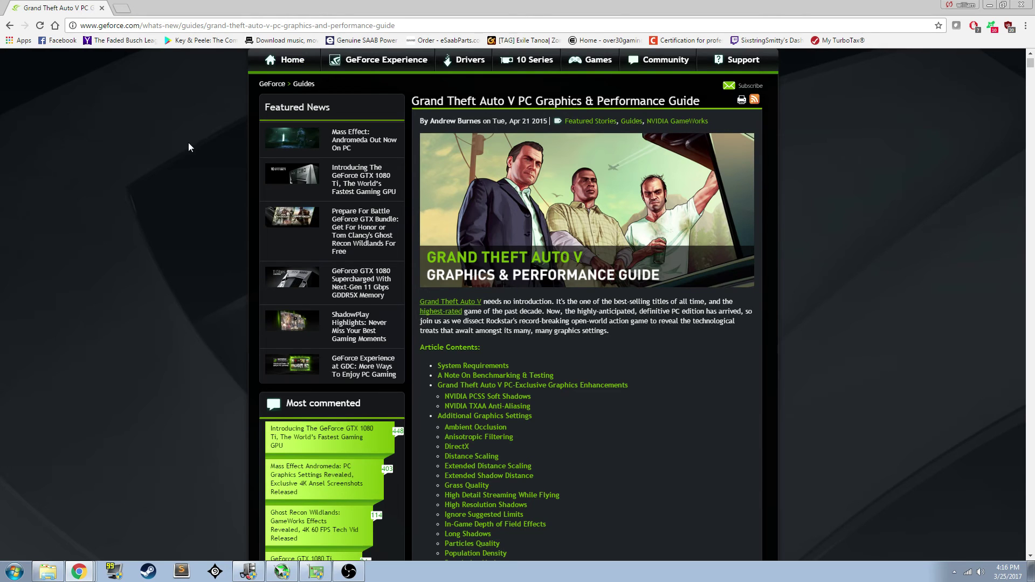
{"action": "scroll", "coordinate": [188, 146], "scroll_direction": "down", "scroll_amount": 3}
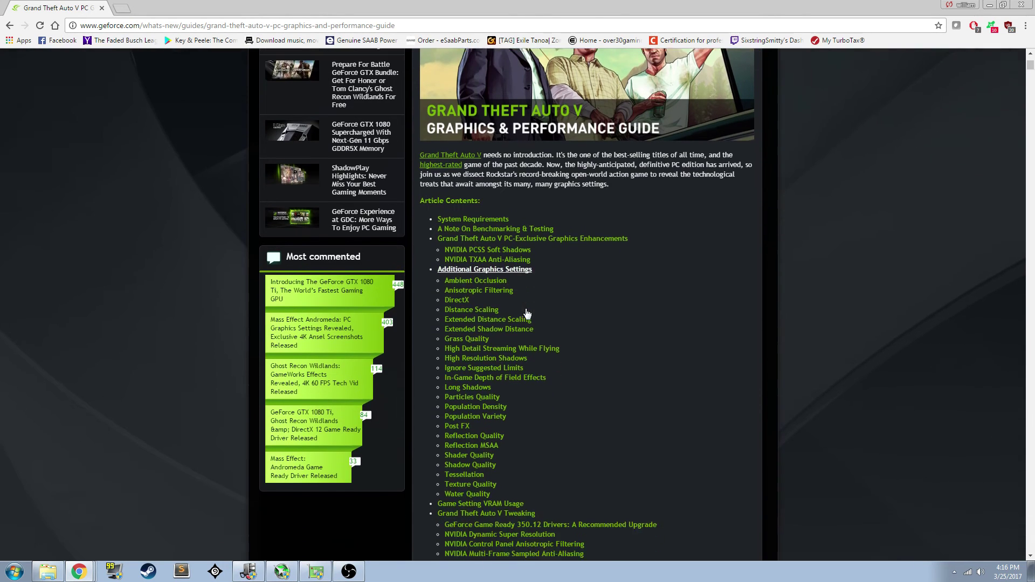
Go to the guide's NVIDIA PCSS Soft Shadows section and read the paragraphs on what PCSS does and how it is activated.
{"action": "scroll", "coordinate": [528, 314], "scroll_direction": "down", "scroll_amount": 1}
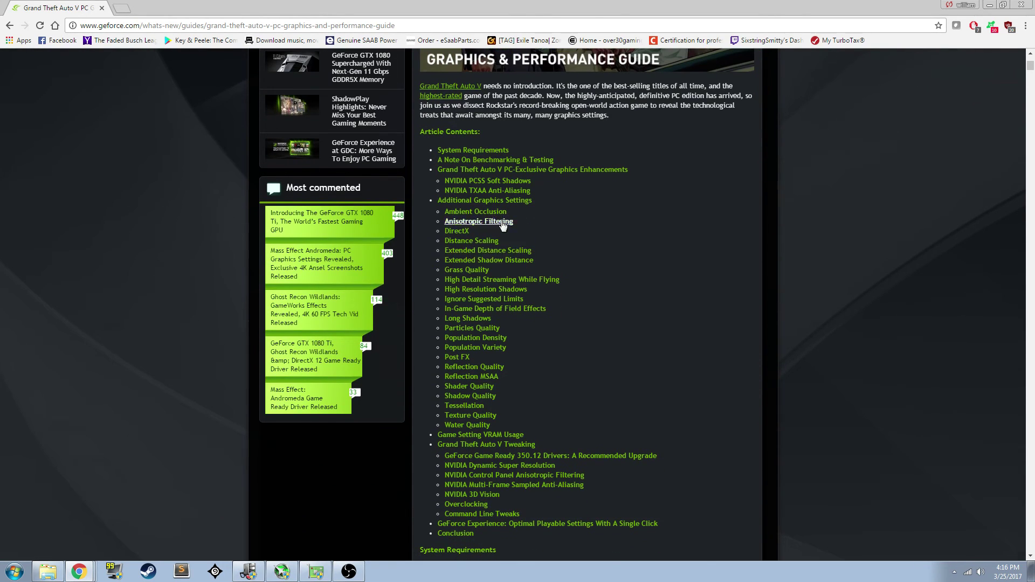
{"action": "scroll", "coordinate": [534, 334], "scroll_direction": "down", "scroll_amount": 7}
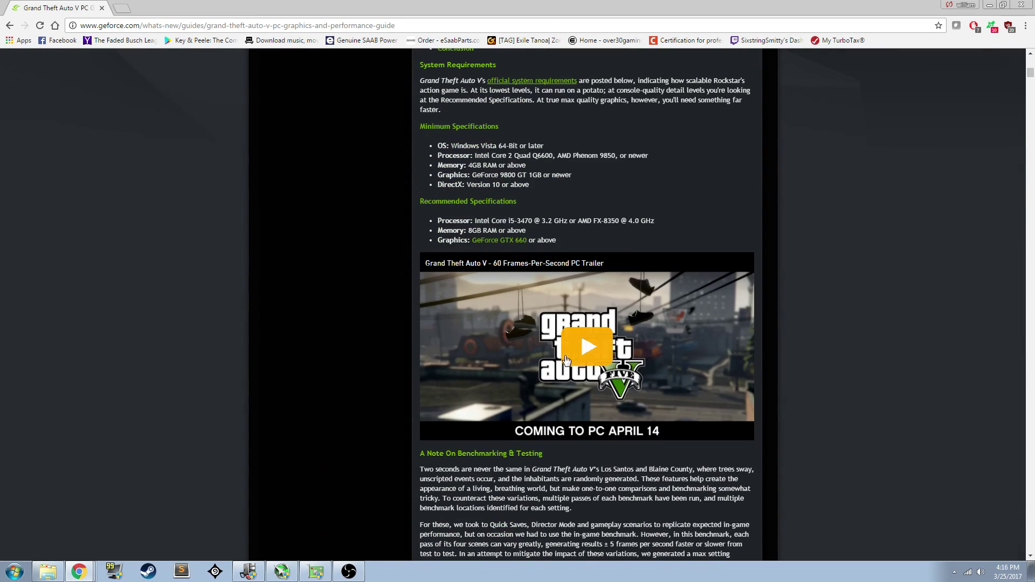
{"action": "scroll", "coordinate": [433, 303], "scroll_direction": "down", "scroll_amount": 10}
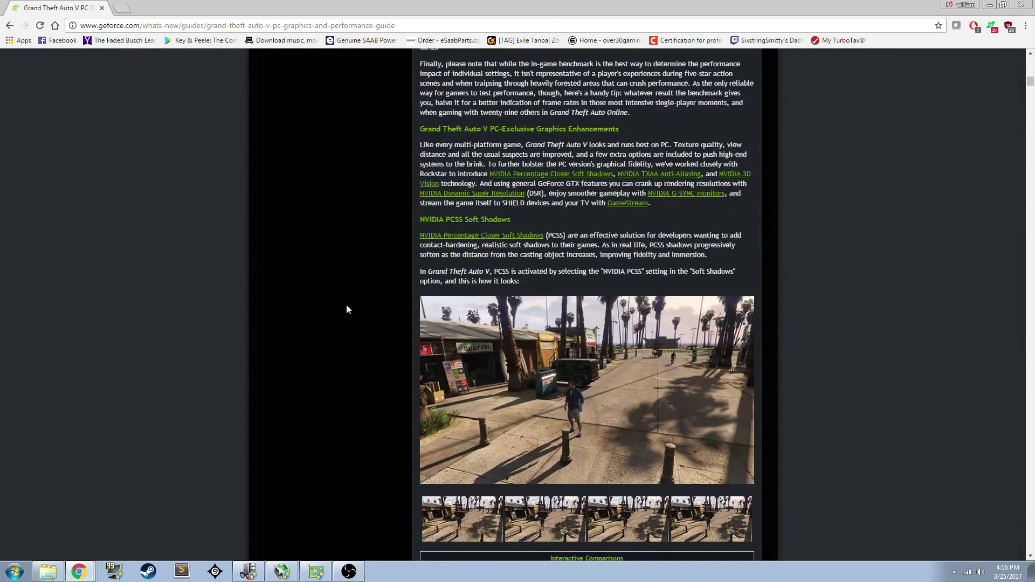
{"action": "scroll", "coordinate": [356, 281], "scroll_direction": "down", "scroll_amount": 1}
{"action": "left_click_drag", "start_coordinate": [414, 168], "coordinate": [522, 168]}
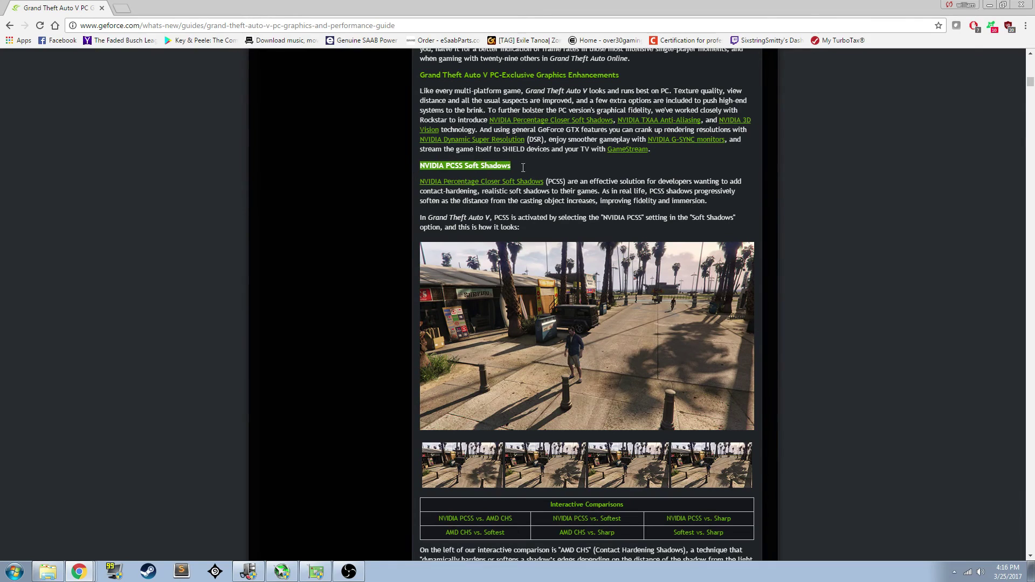
{"action": "scroll", "coordinate": [330, 195], "scroll_direction": "down", "scroll_amount": 1}
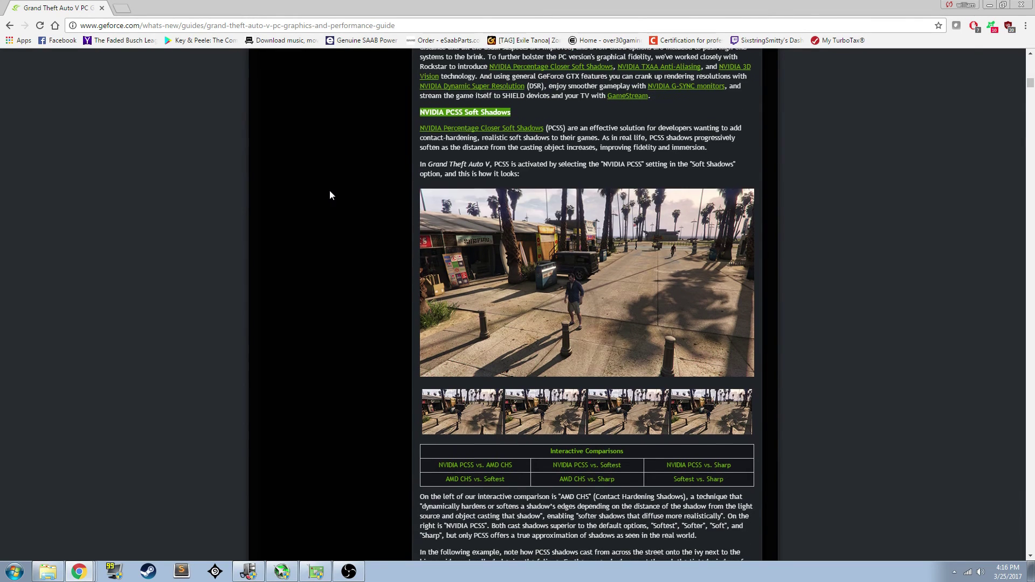
{"action": "left_click_drag", "start_coordinate": [576, 178], "coordinate": [554, 128]}
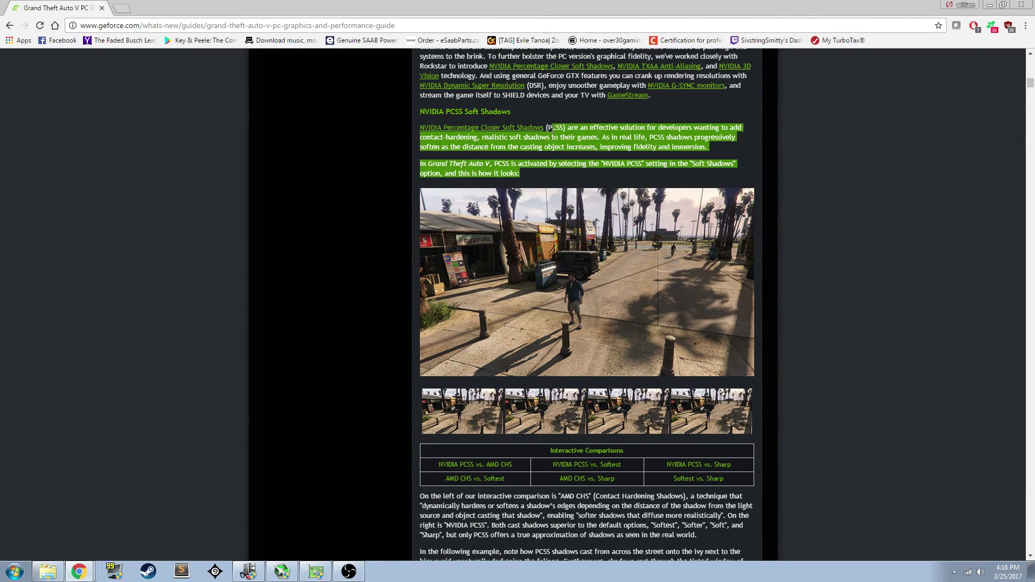
{"action": "left_click", "coordinate": [433, 203]}
{"action": "scroll", "coordinate": [358, 217], "scroll_direction": "down", "scroll_amount": 1}
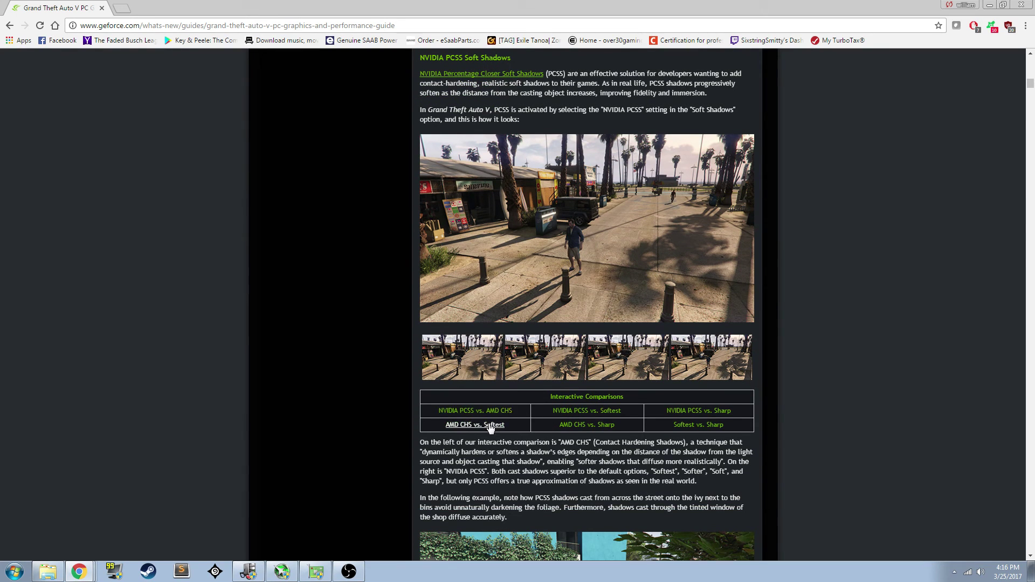
Examine the soft shadow comparison images, the settings recommended for best PCSS results, and the Soft Shadows Performance chart.
{"action": "scroll", "coordinate": [572, 429], "scroll_direction": "down", "scroll_amount": 5}
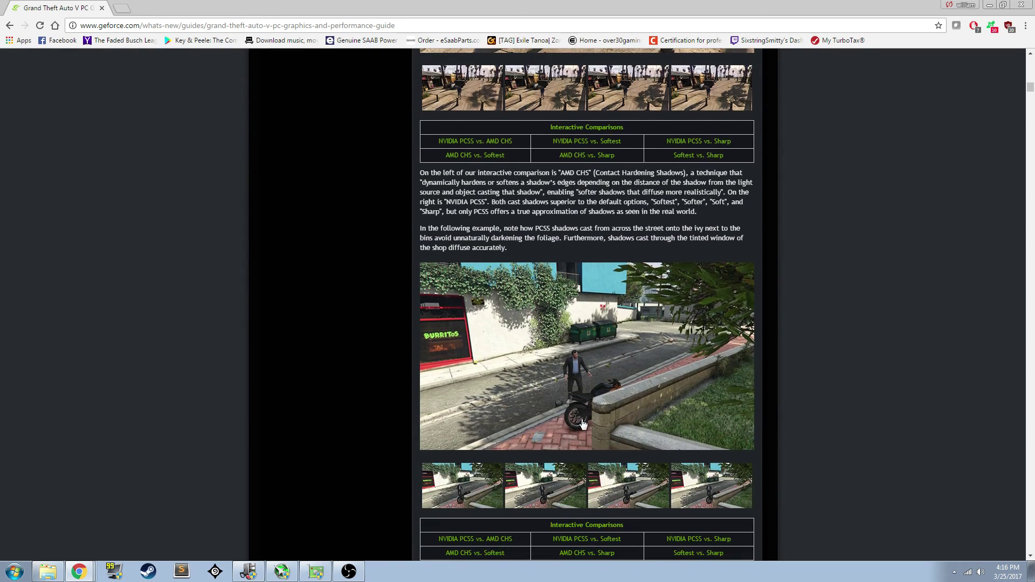
{"action": "scroll", "coordinate": [583, 425], "scroll_direction": "down", "scroll_amount": 11}
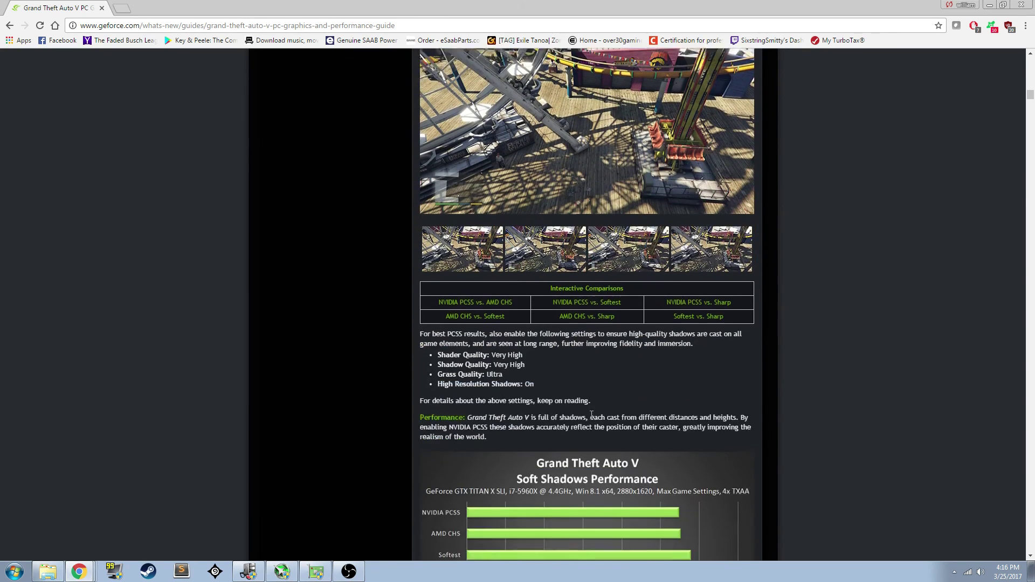
{"action": "scroll", "coordinate": [592, 416], "scroll_direction": "down", "scroll_amount": 3}
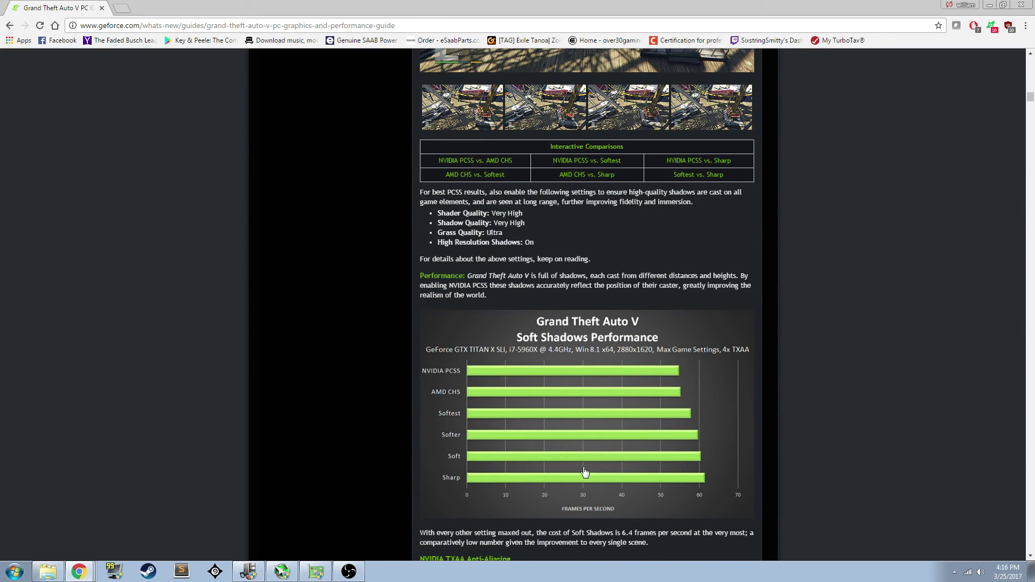
{"action": "scroll", "coordinate": [455, 267], "scroll_direction": "down", "scroll_amount": 4}
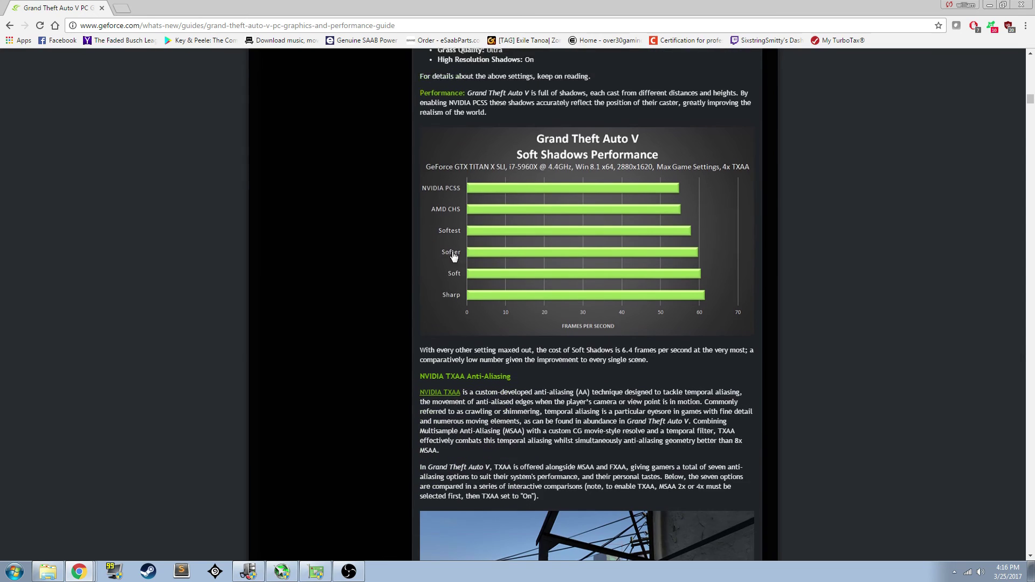
{"action": "scroll", "coordinate": [457, 189], "scroll_direction": "up", "scroll_amount": 2}
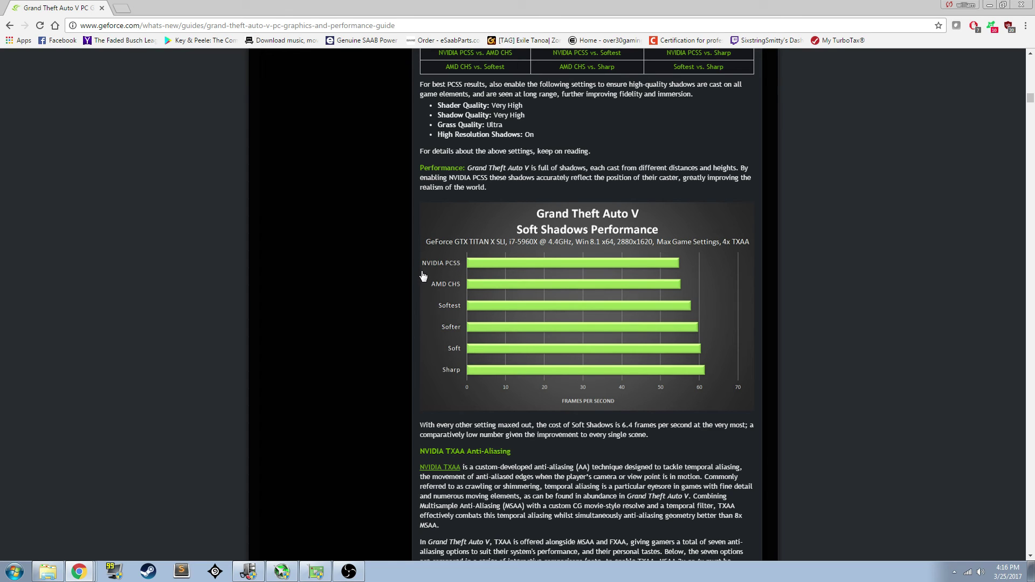
{"action": "scroll", "coordinate": [410, 275], "scroll_direction": "up", "scroll_amount": 2}
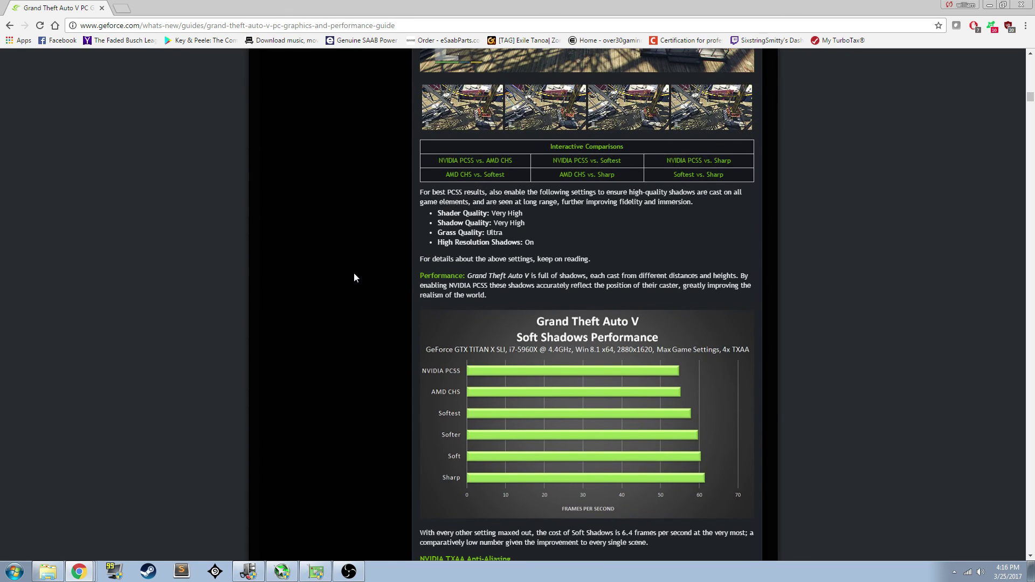
{"action": "scroll", "coordinate": [359, 274], "scroll_direction": "down", "scroll_amount": 2}
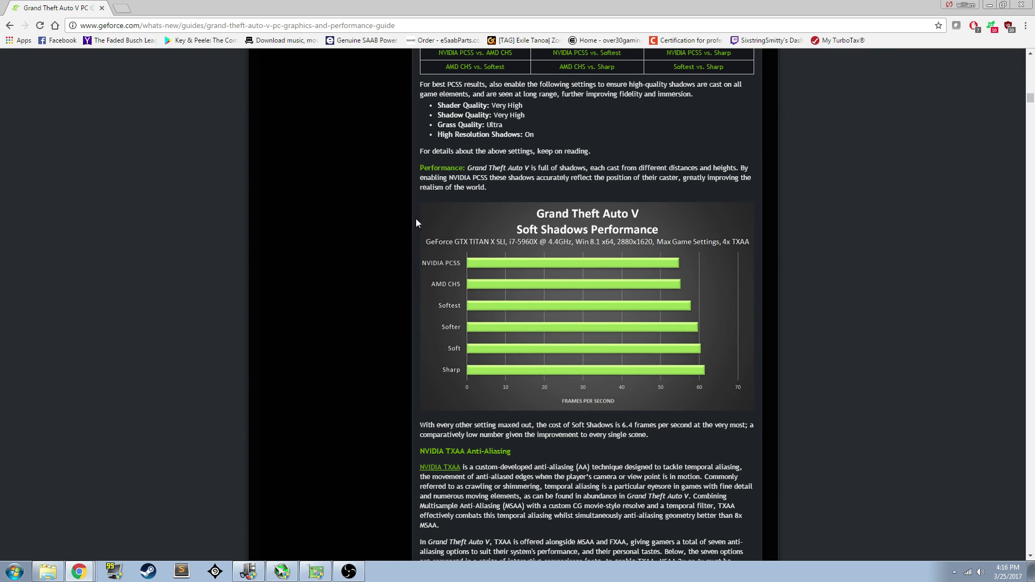
{"action": "scroll", "coordinate": [367, 212], "scroll_direction": "up", "scroll_amount": 1}
{"action": "scroll", "coordinate": [369, 221], "scroll_direction": "down", "scroll_amount": 7}
{"action": "scroll", "coordinate": [372, 232], "scroll_direction": "up", "scroll_amount": 6}
{"action": "scroll", "coordinate": [577, 324], "scroll_direction": "up", "scroll_amount": 2}
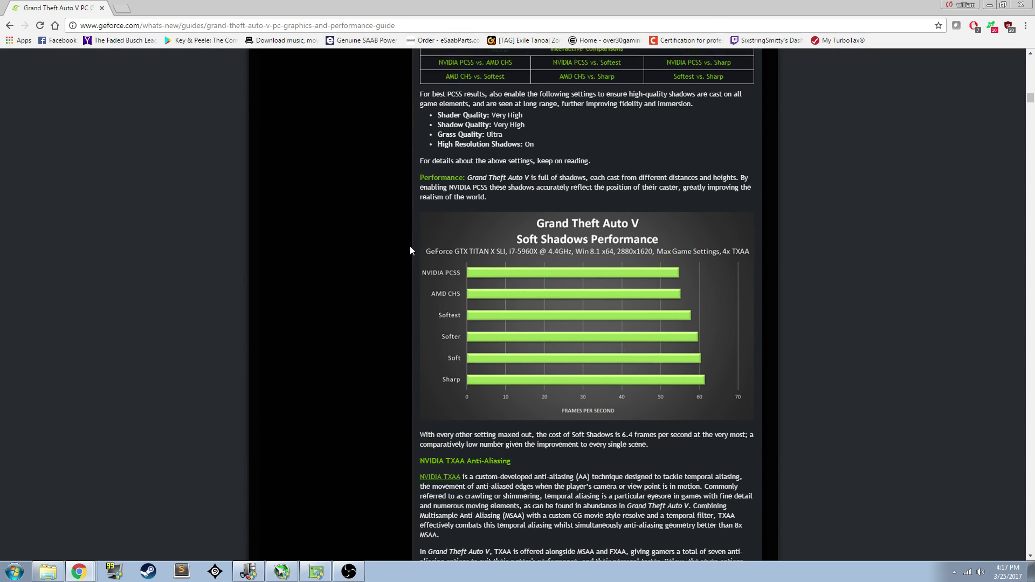
Skim the guide's Anti-Aliasing, Ambient Occlusion and Anisotropic Filtering sections with their performance charts.
{"action": "scroll", "coordinate": [314, 299], "scroll_direction": "down", "scroll_amount": 20}
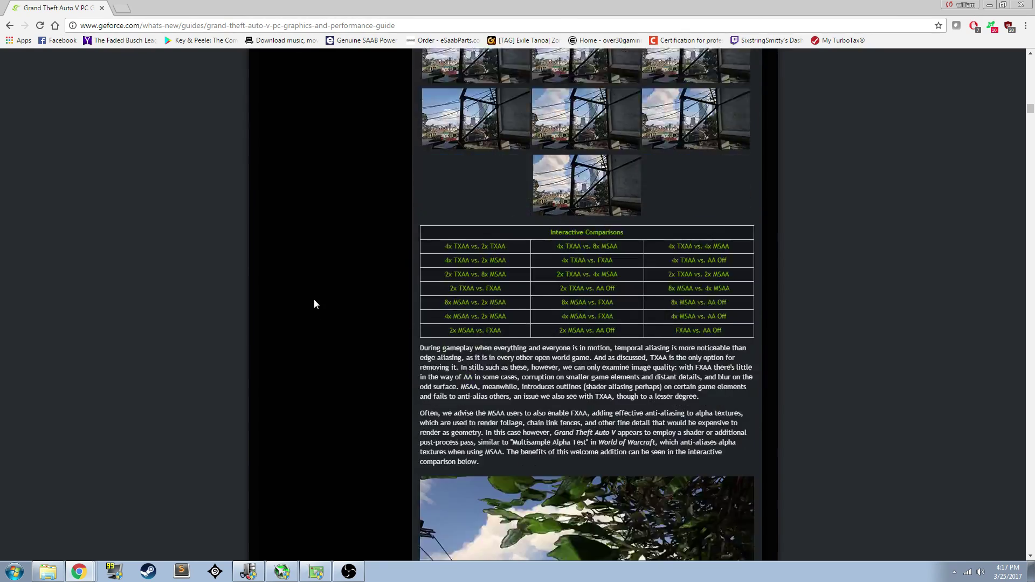
{"action": "scroll", "coordinate": [314, 299], "scroll_direction": "down", "scroll_amount": 17}
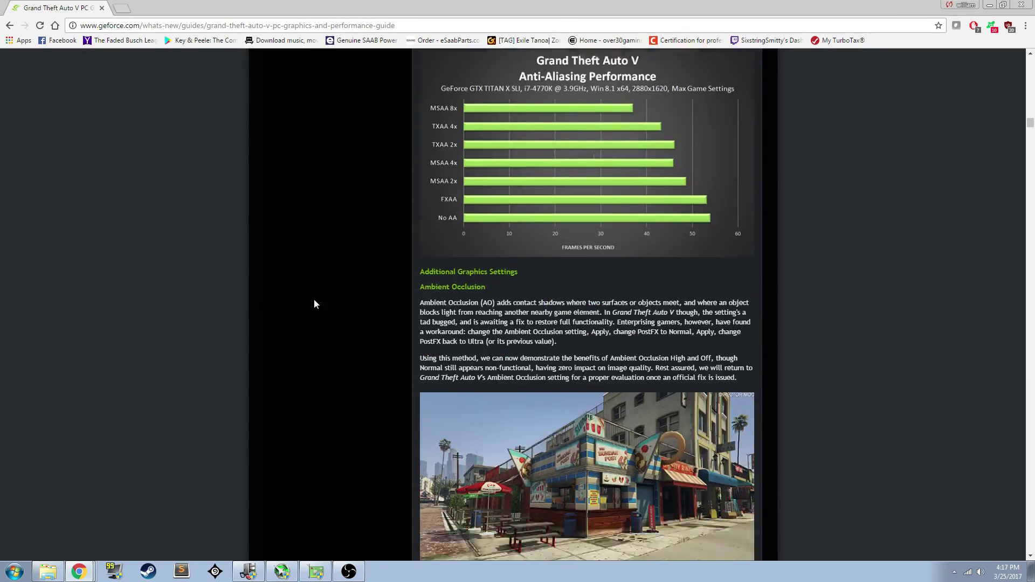
{"action": "scroll", "coordinate": [314, 301], "scroll_direction": "down", "scroll_amount": 20}
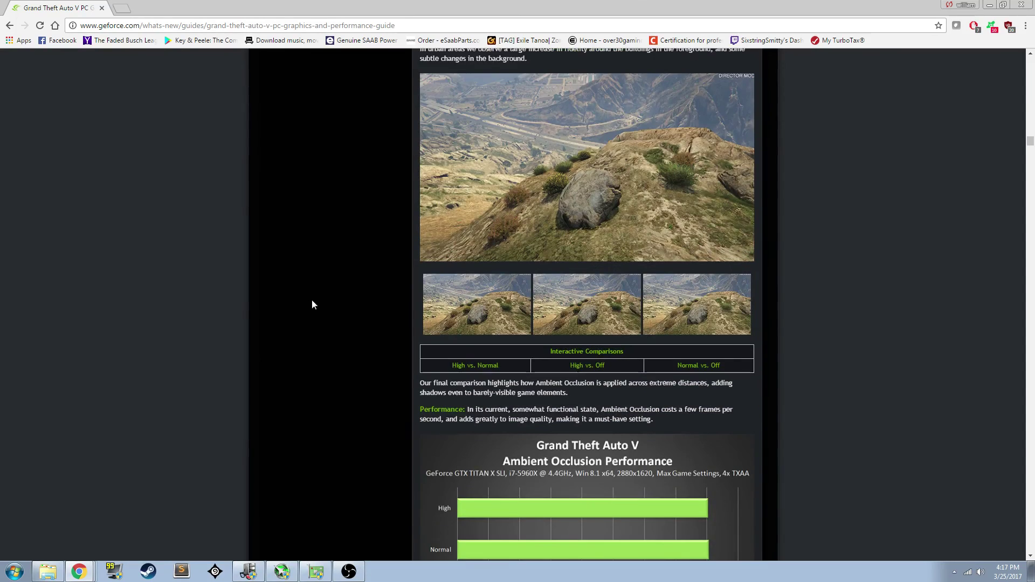
{"action": "scroll", "coordinate": [311, 305], "scroll_direction": "down", "scroll_amount": 16}
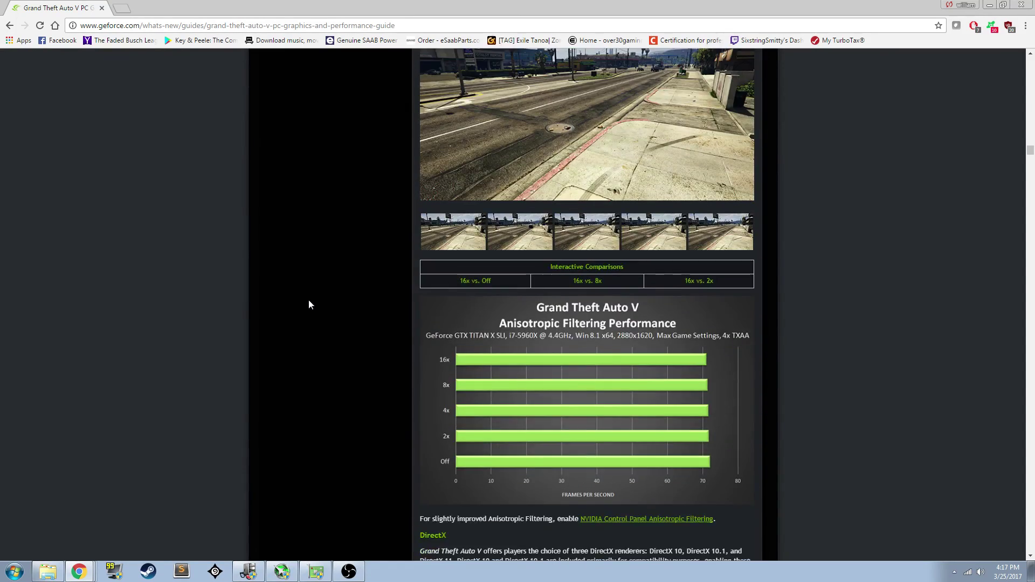
Examine the Distance Scaling performance chart and the Extended Distance Scaling section's comparison images.
{"action": "scroll", "coordinate": [307, 304], "scroll_direction": "down", "scroll_amount": 13}
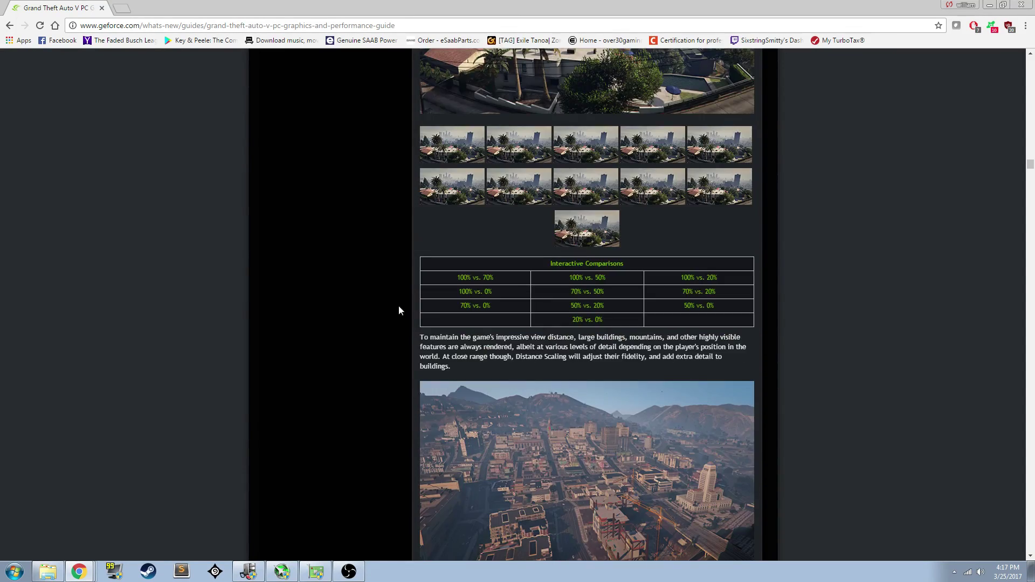
{"action": "scroll", "coordinate": [347, 311], "scroll_direction": "down", "scroll_amount": 13}
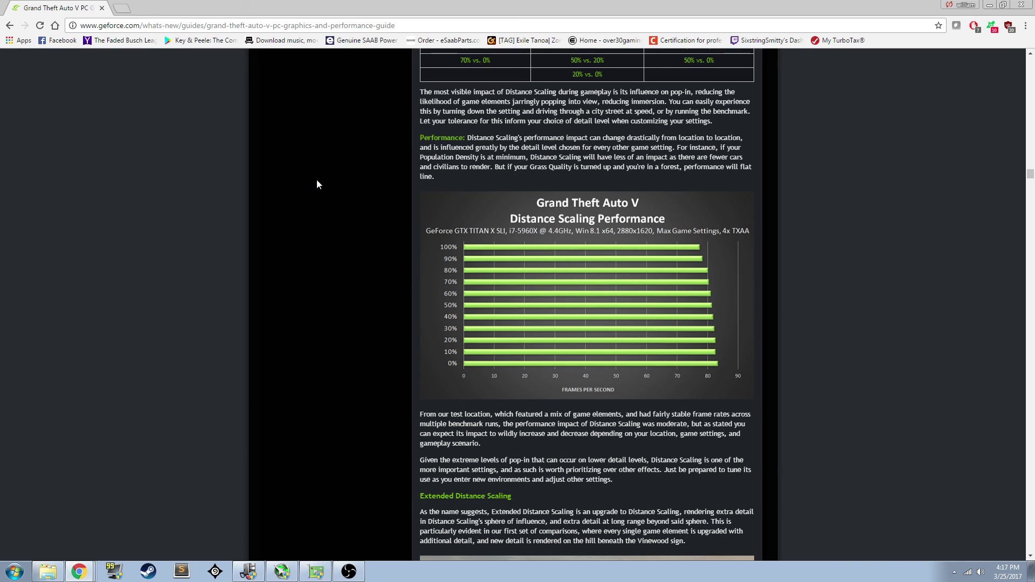
{"action": "scroll", "coordinate": [377, 203], "scroll_direction": "down", "scroll_amount": 7}
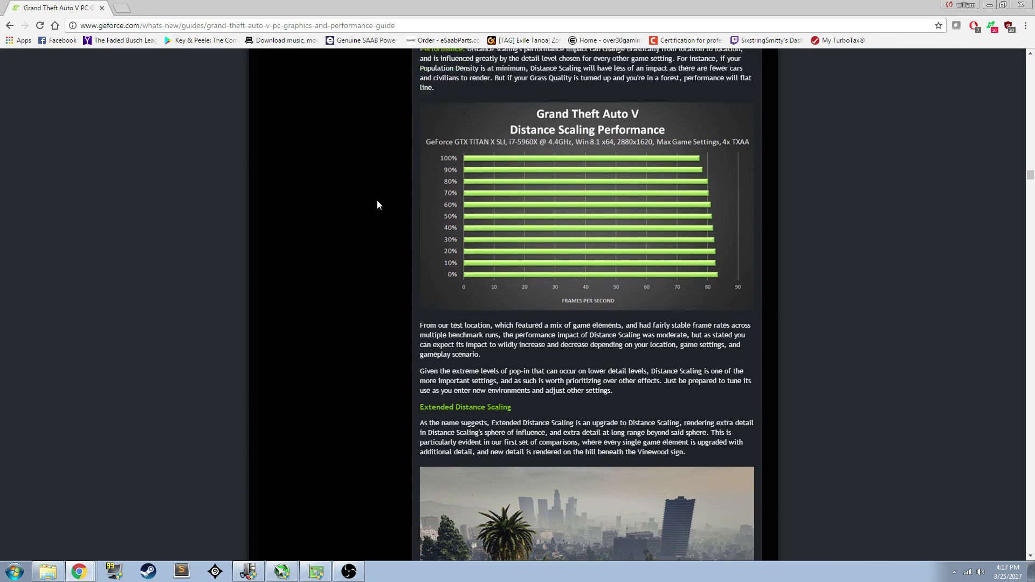
{"action": "scroll", "coordinate": [377, 204], "scroll_direction": "down", "scroll_amount": 10}
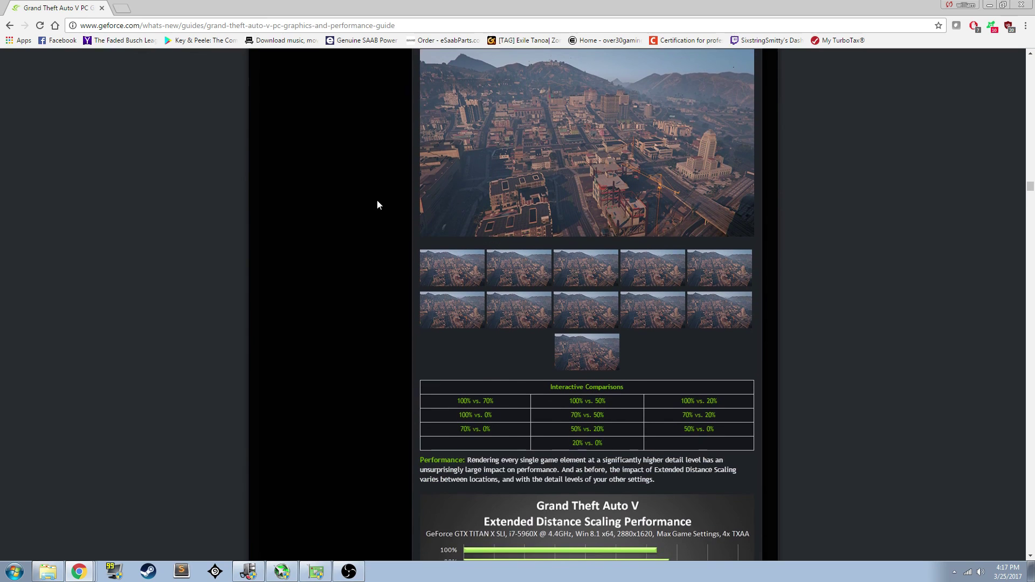
{"action": "scroll", "coordinate": [377, 204], "scroll_direction": "up", "scroll_amount": 1}
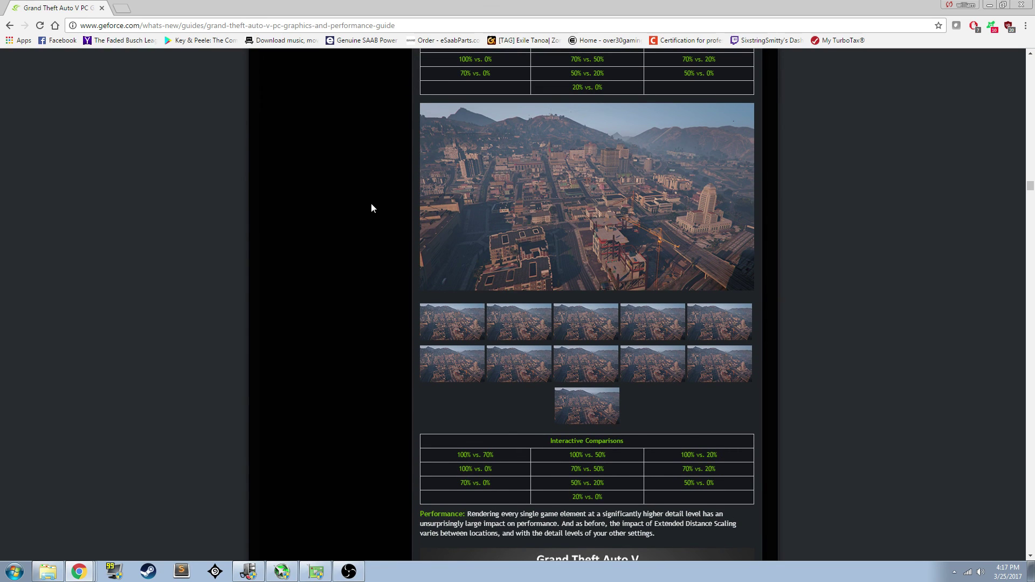
{"action": "scroll", "coordinate": [363, 229], "scroll_direction": "up", "scroll_amount": 1}
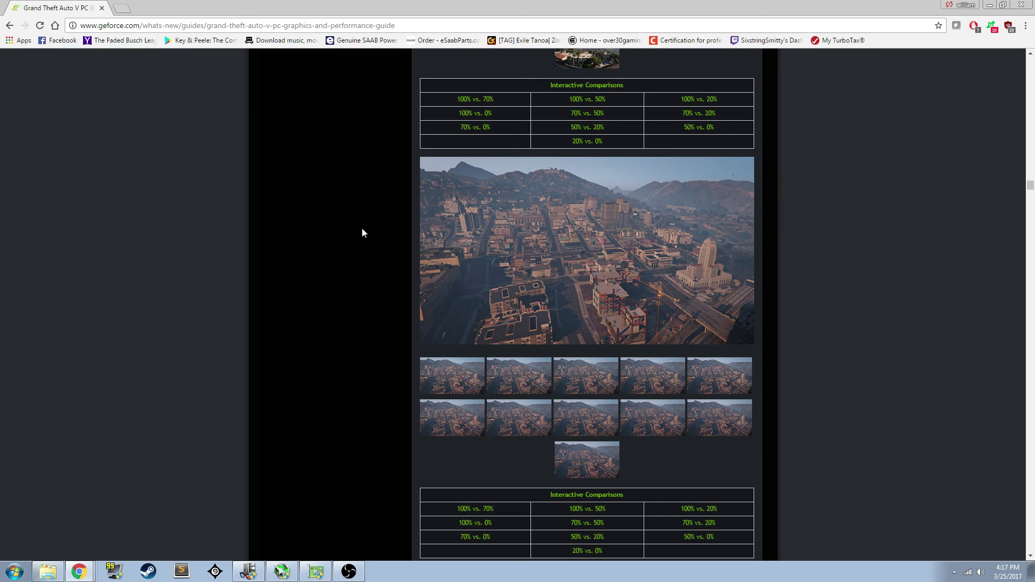
{"action": "scroll", "coordinate": [362, 233], "scroll_direction": "down", "scroll_amount": 1}
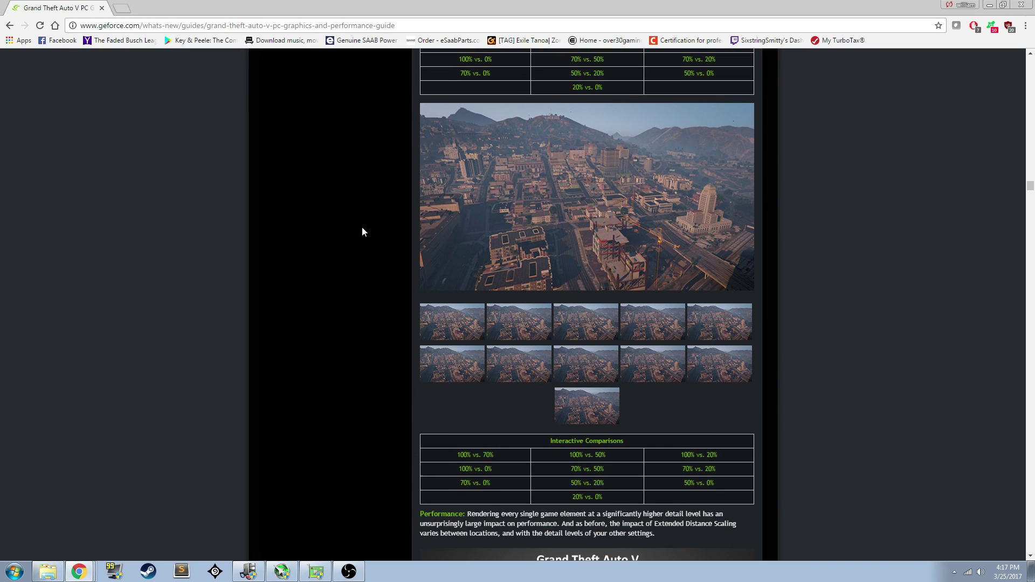